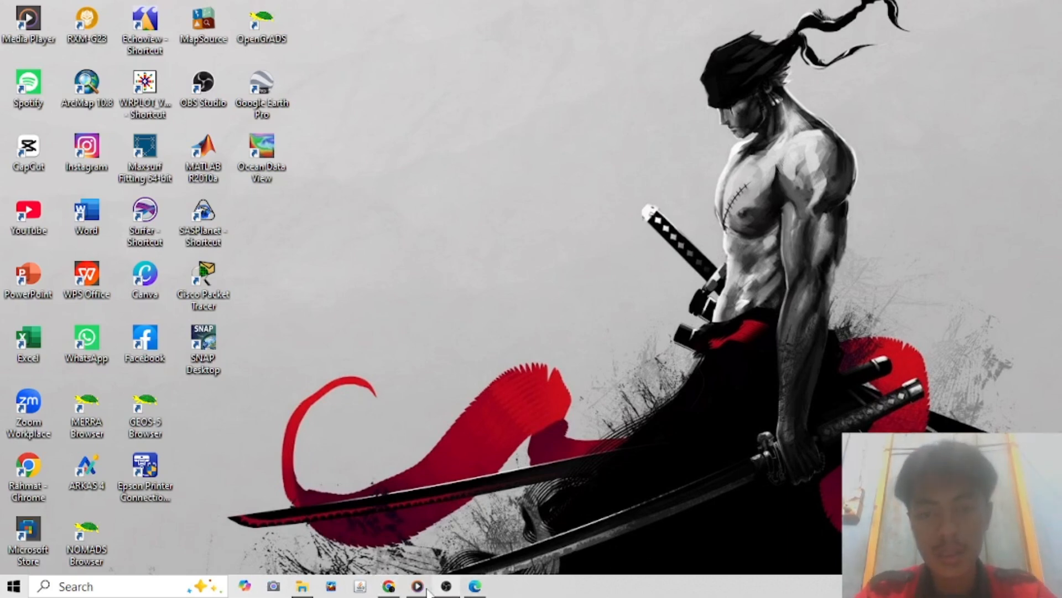
# Switch to Edge and read the wave definition and section 2.2 on wave-forming factors in laprak gelombang.pdf
pyautogui.click(474, 586)
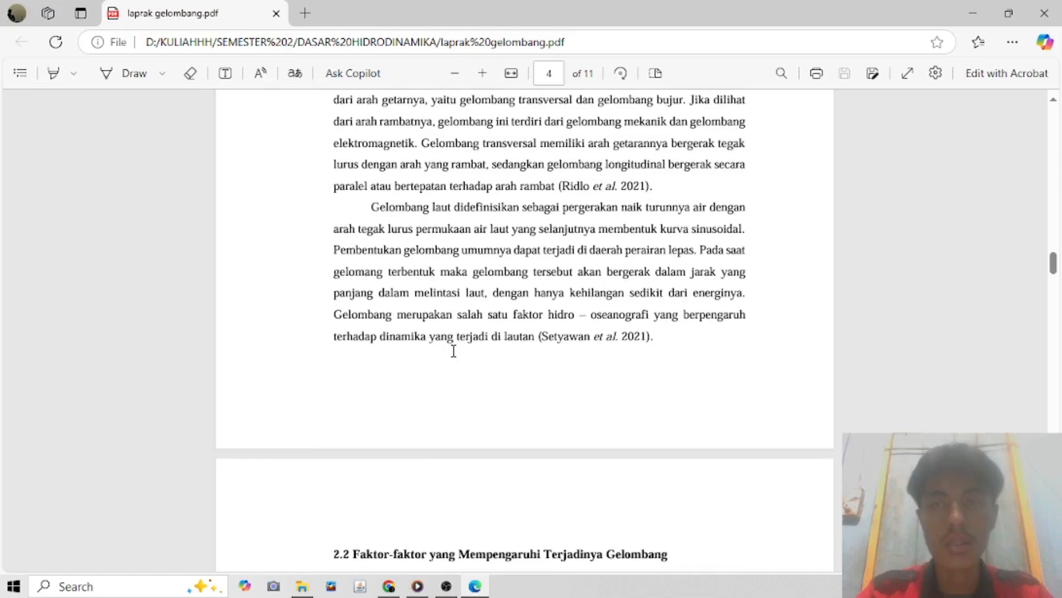
pyautogui.scroll(5, 453, 348)
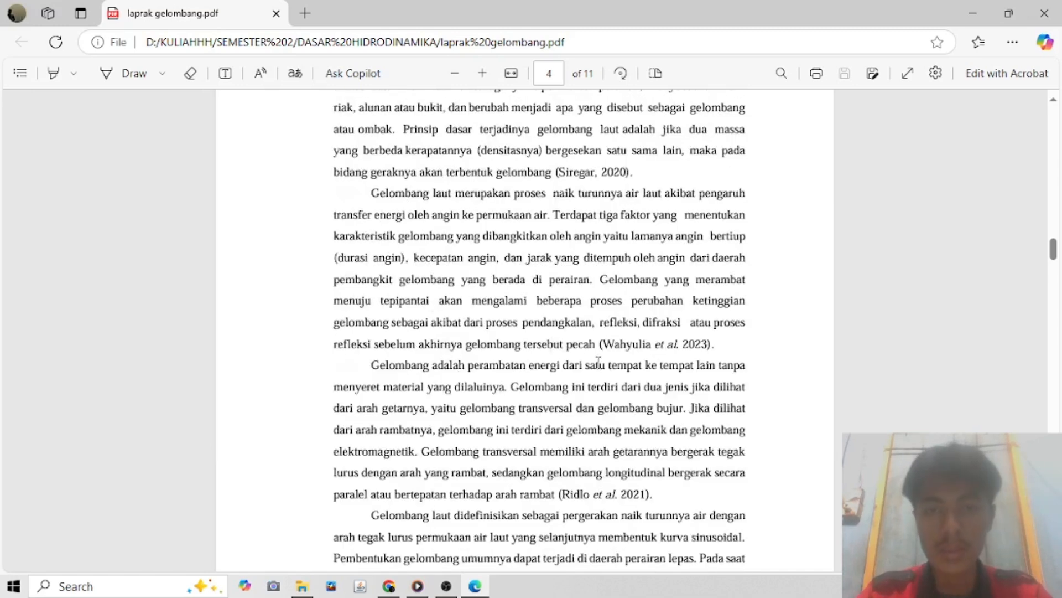
pyautogui.scroll(-5, 550, 359)
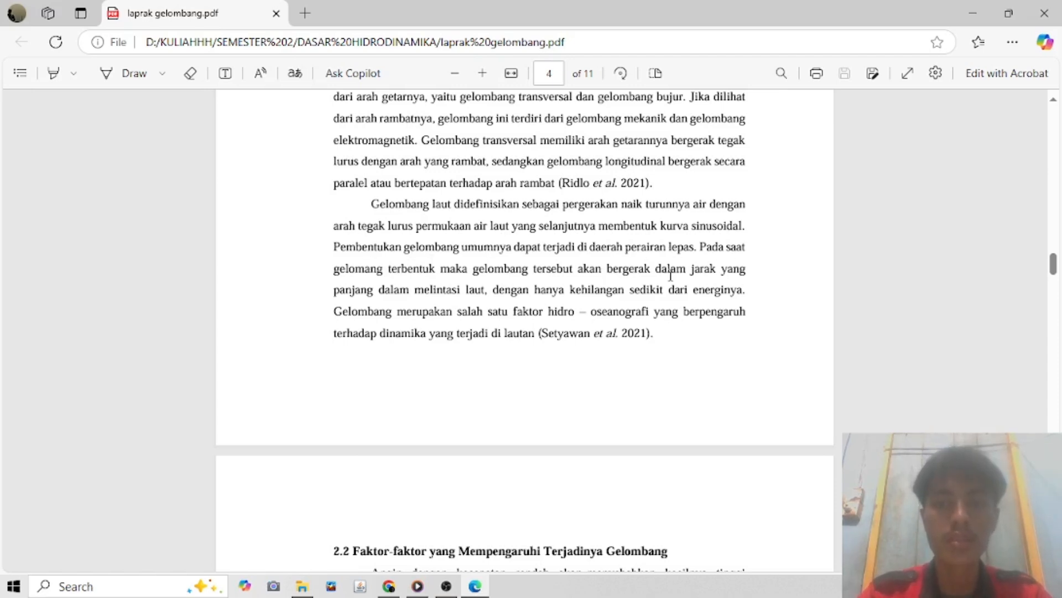
pyautogui.scroll(-5, 552, 460)
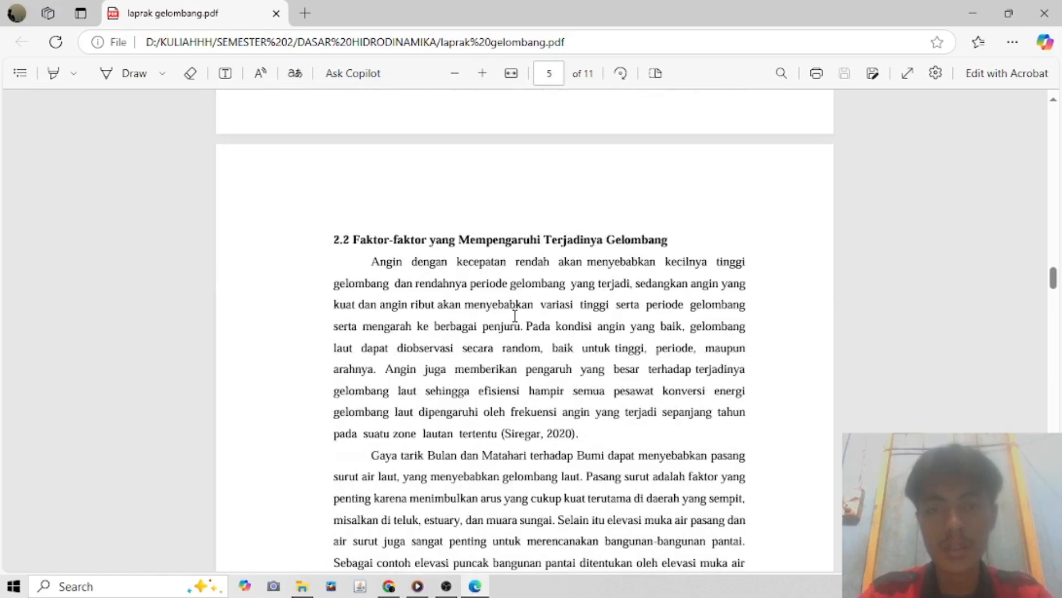
pyautogui.scroll(-3, 514, 316)
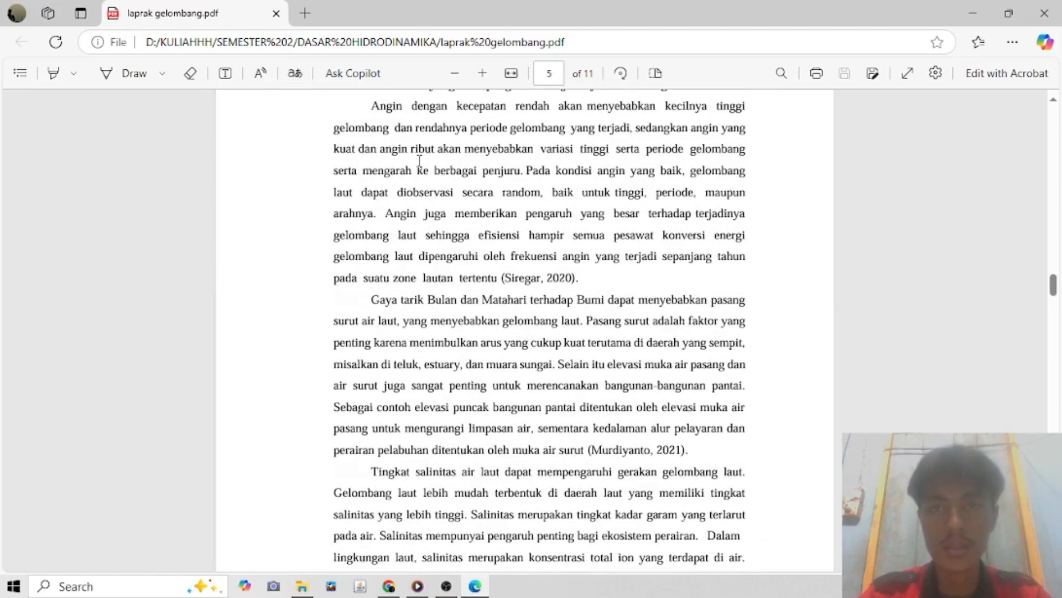
pyautogui.scroll(3, 545, 177)
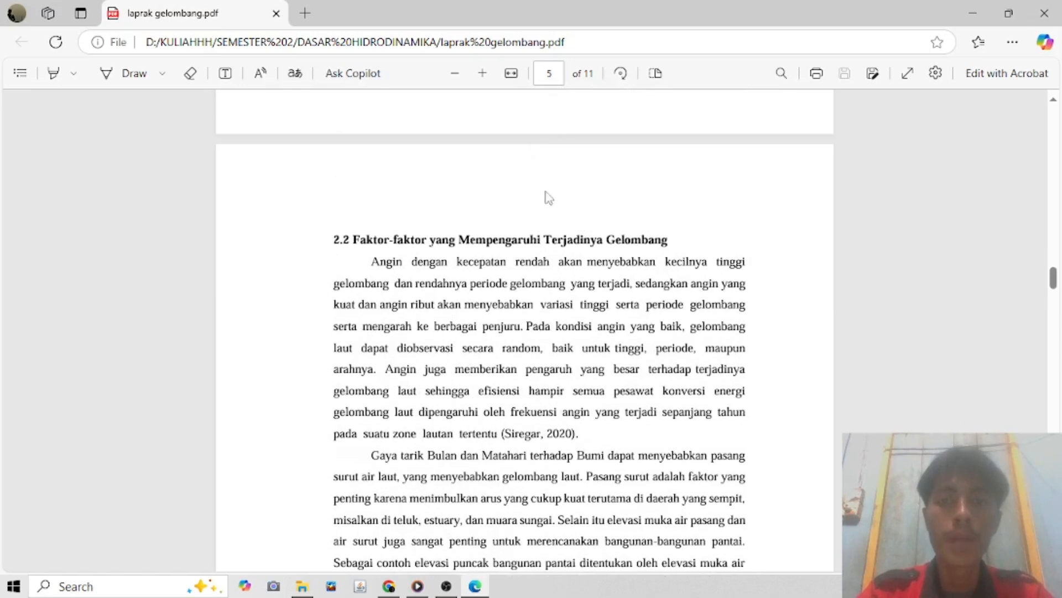
pyautogui.scroll(-3, 638, 363)
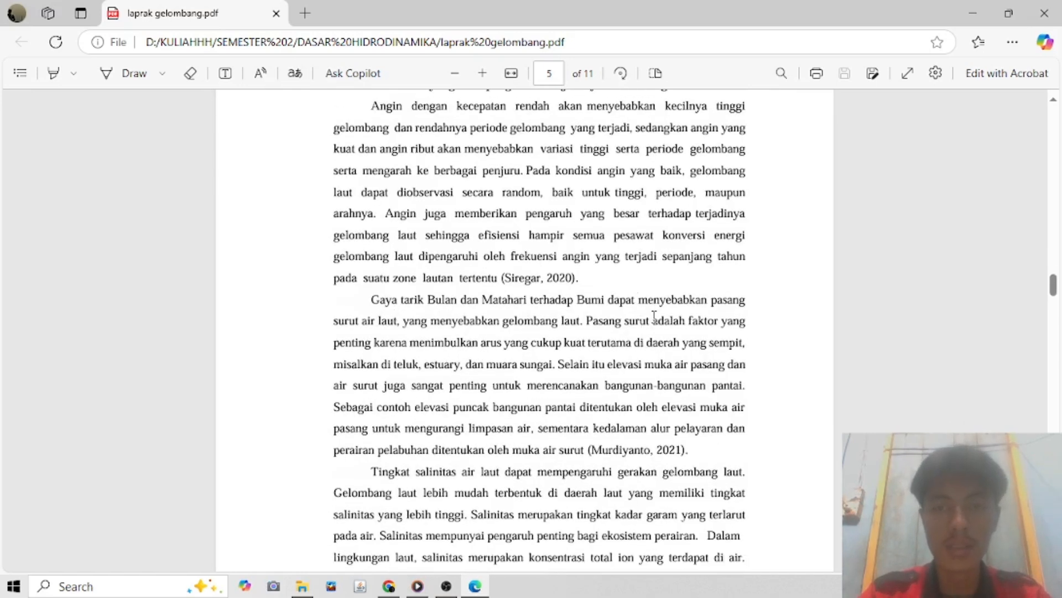
pyautogui.scroll(-3, 654, 316)
pyautogui.scroll(-3, 631, 351)
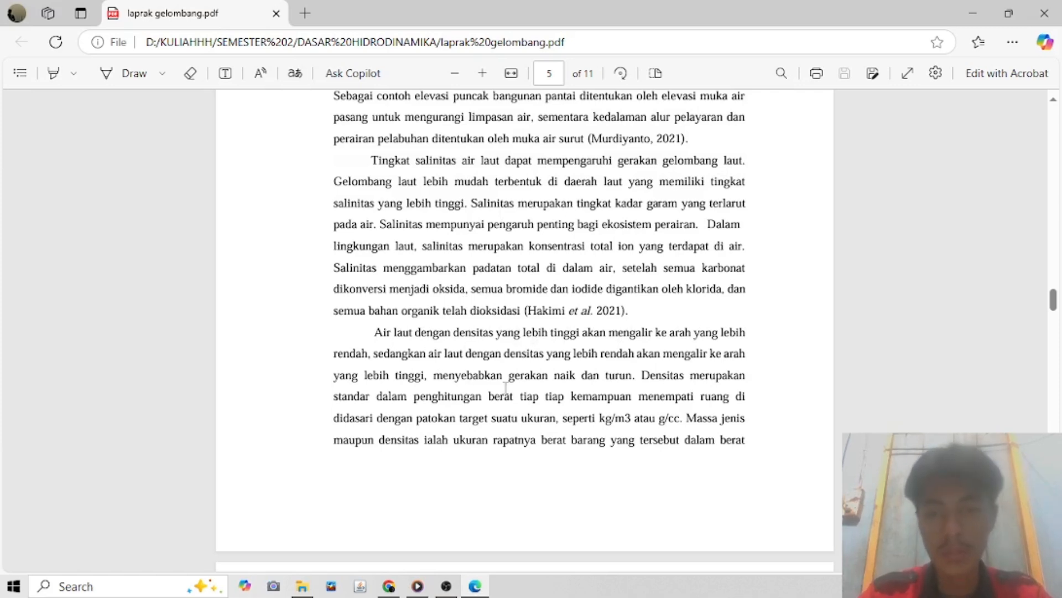
pyautogui.scroll(5, 589, 293)
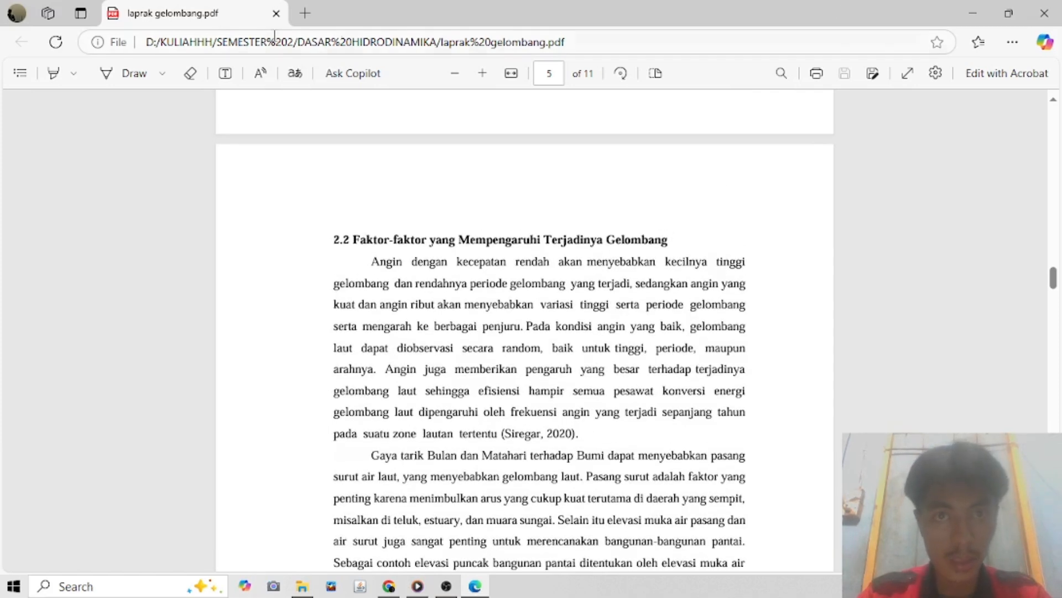
pyautogui.click(1041, 11)
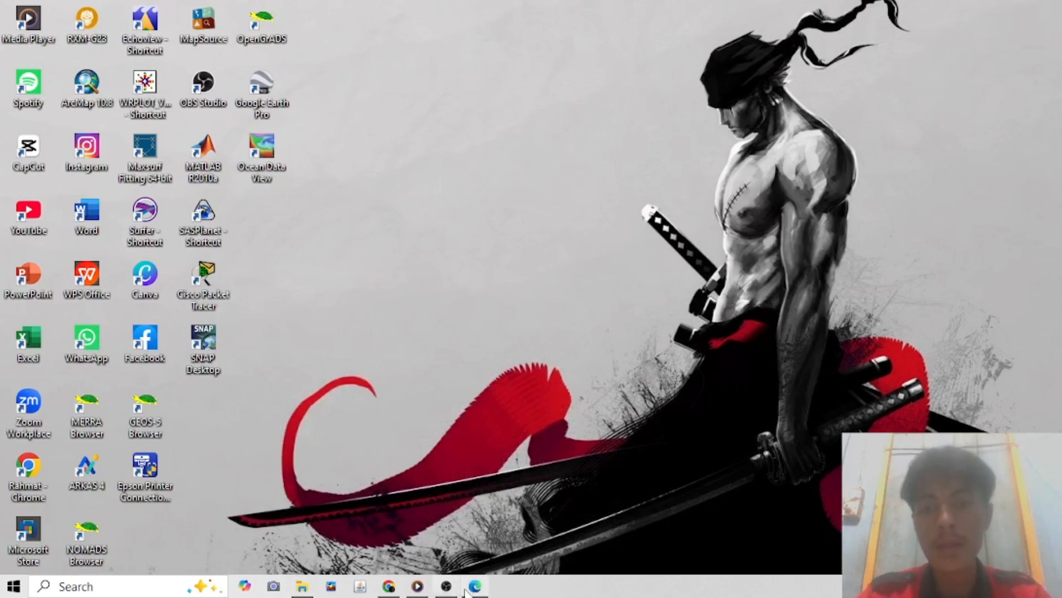
# Switch to Chrome and search Google for "copernicus marine service" in a new tab
pyautogui.click(396, 589)
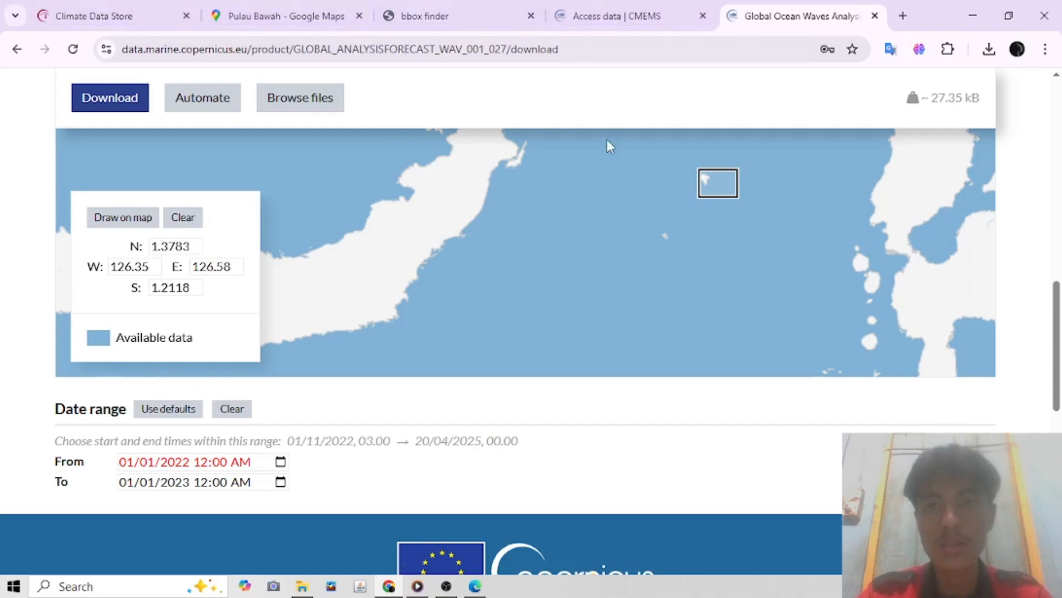
pyautogui.scroll(1, 607, 142)
pyautogui.scroll(-1, 592, 161)
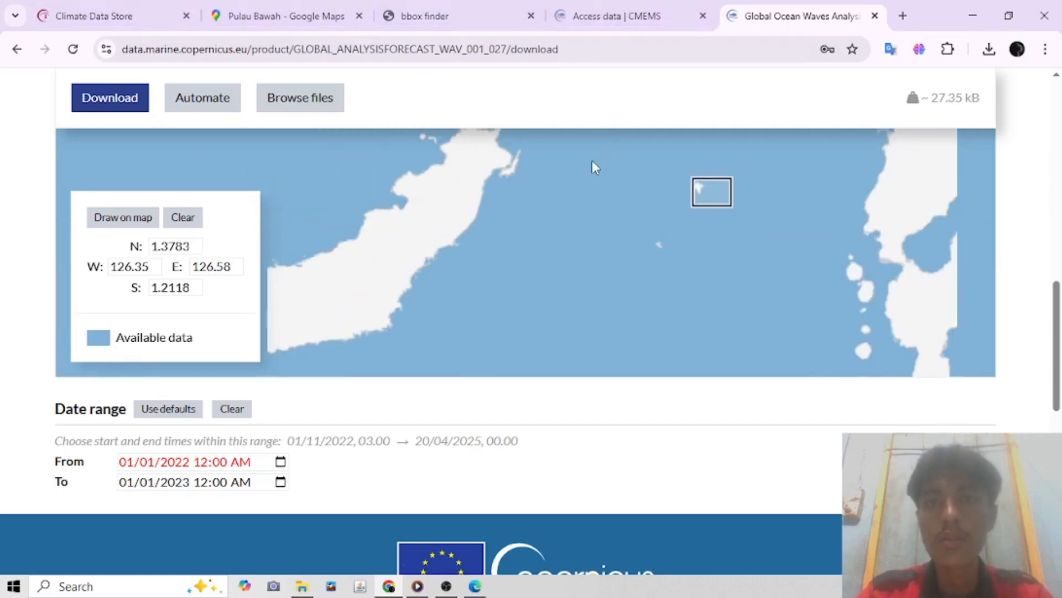
pyautogui.click(903, 16)
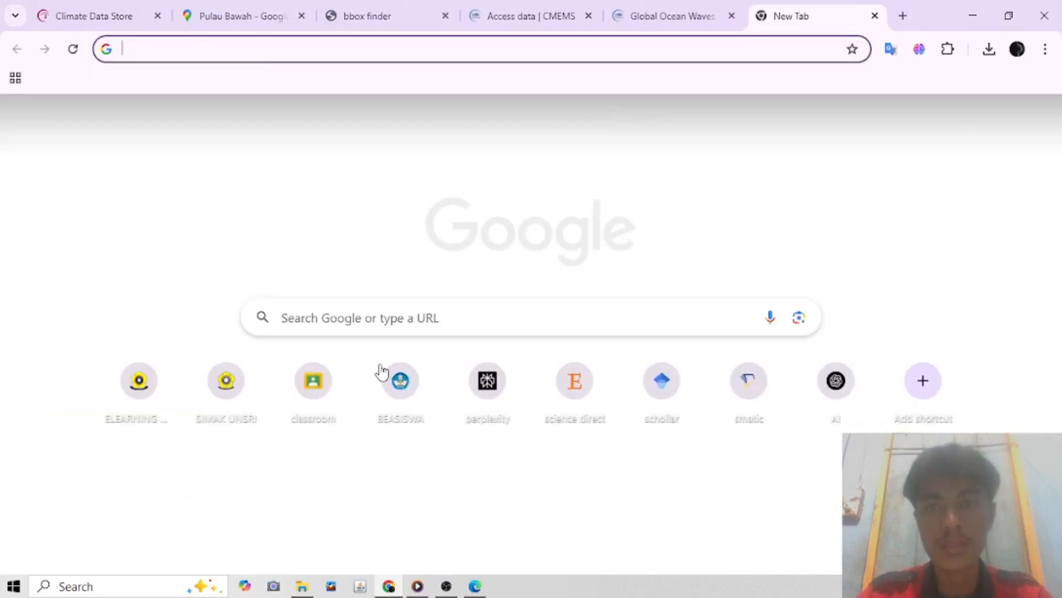
pyautogui.click(328, 318)
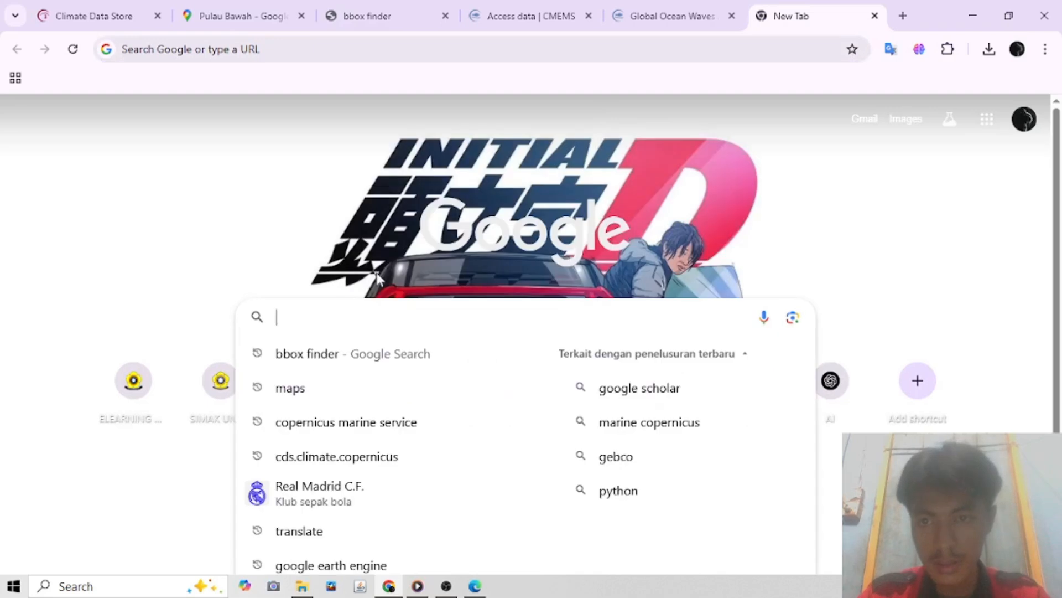
pyautogui.click(406, 420)
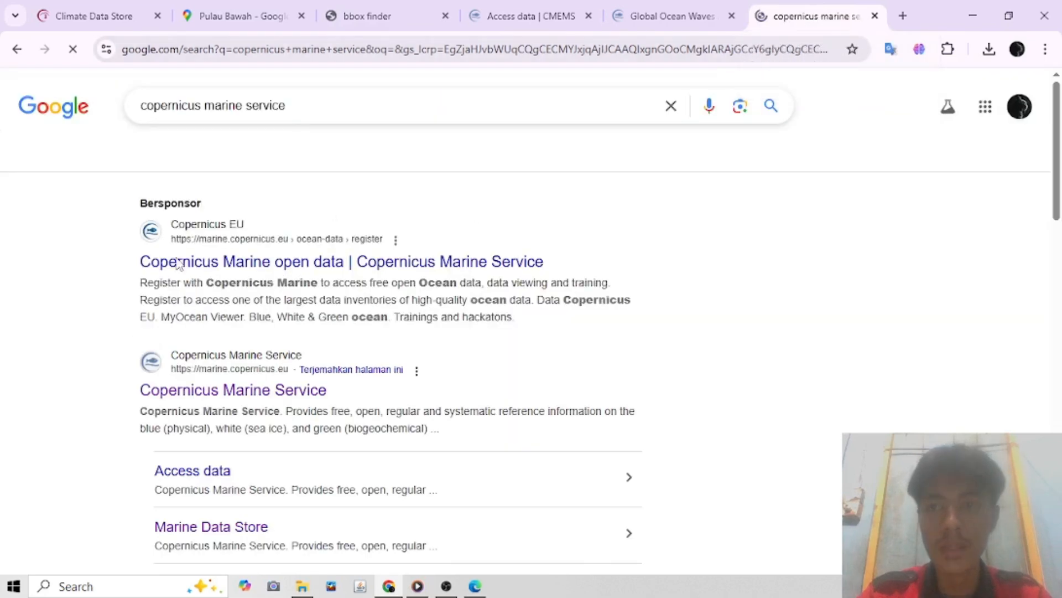
pyautogui.scroll(-3, 233, 260)
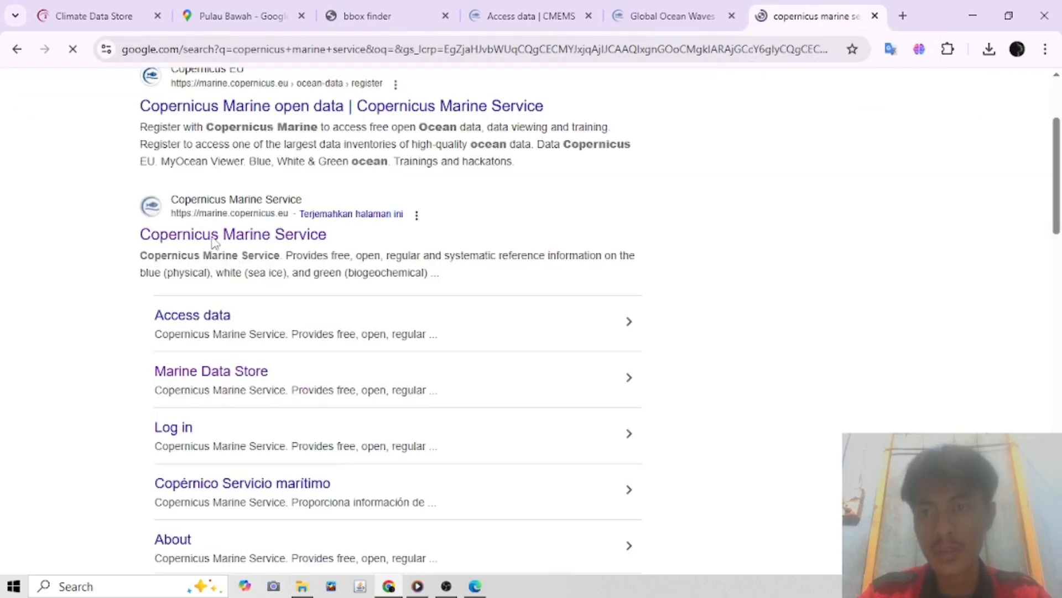
# View the Copernicus Access data page and the Global Ocean Waves Analysis and Forecast download page
pyautogui.click(514, 22)
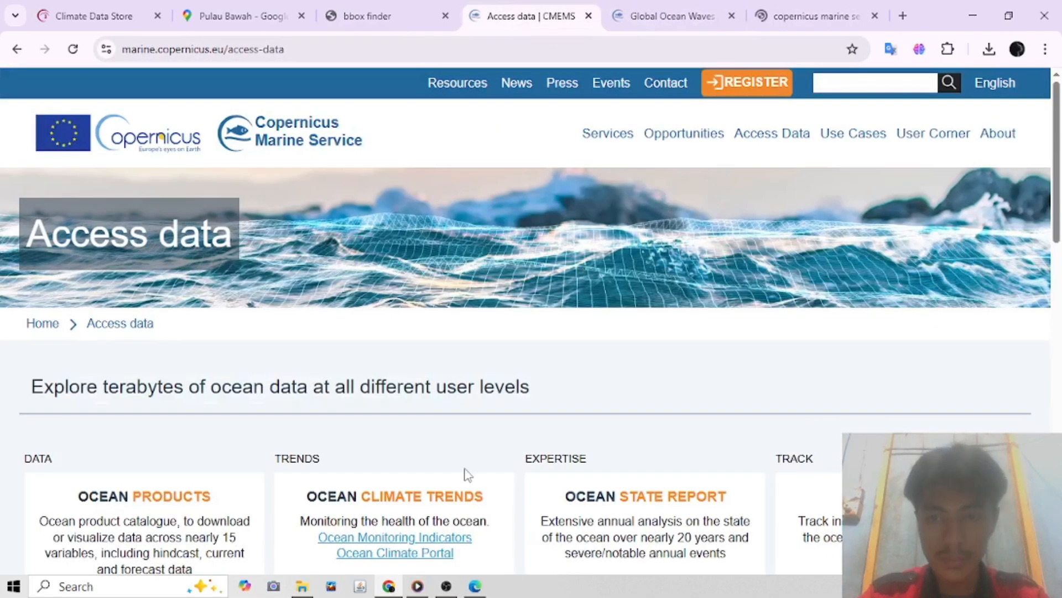
pyautogui.click(662, 21)
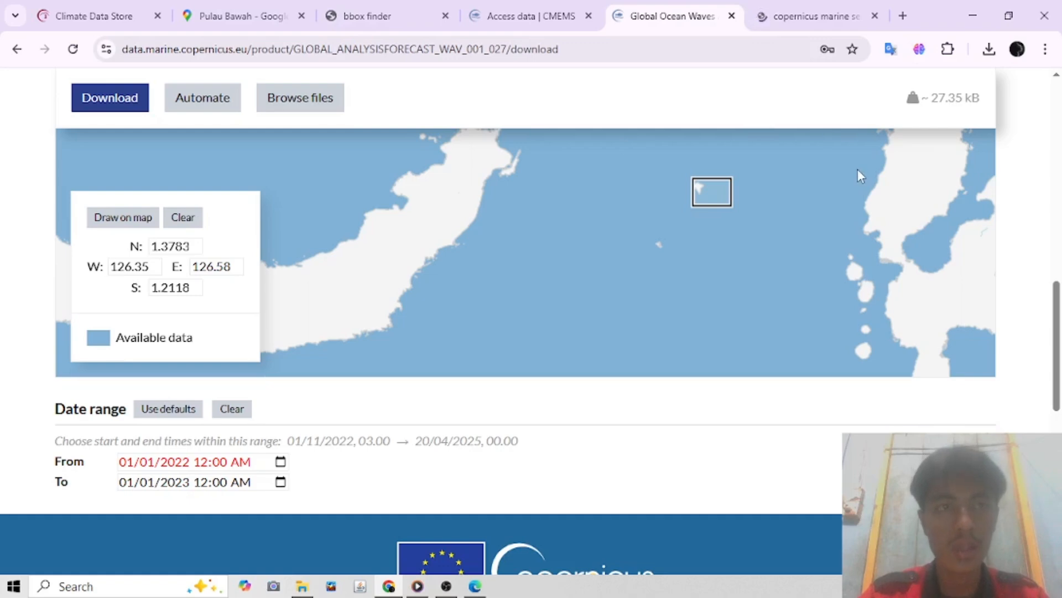
pyautogui.scroll(2, 857, 168)
pyautogui.scroll(-2, 794, 194)
pyautogui.scroll(10, 1044, 301)
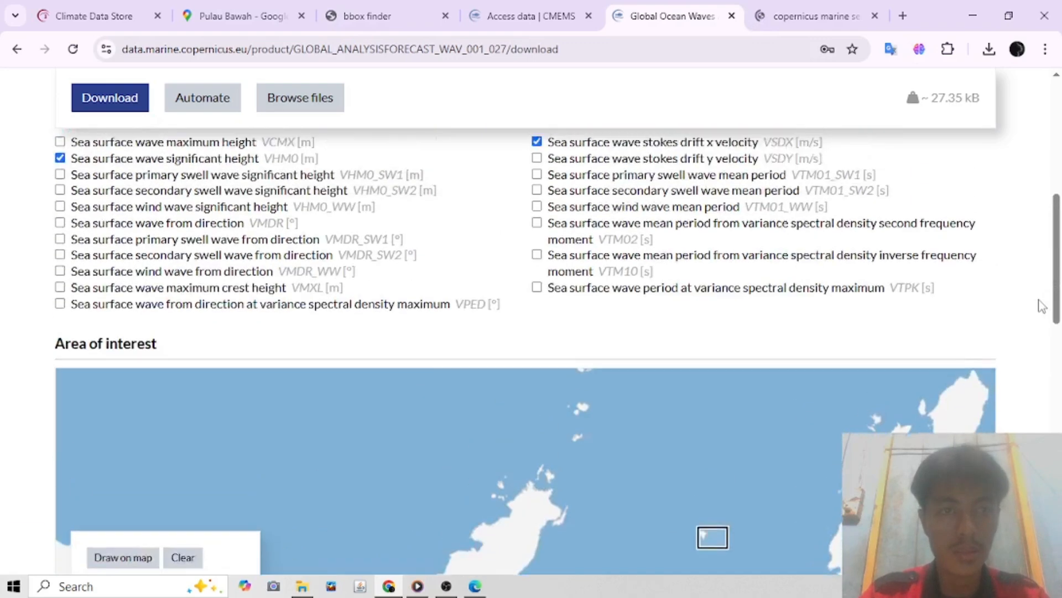
pyautogui.scroll(3, 1044, 295)
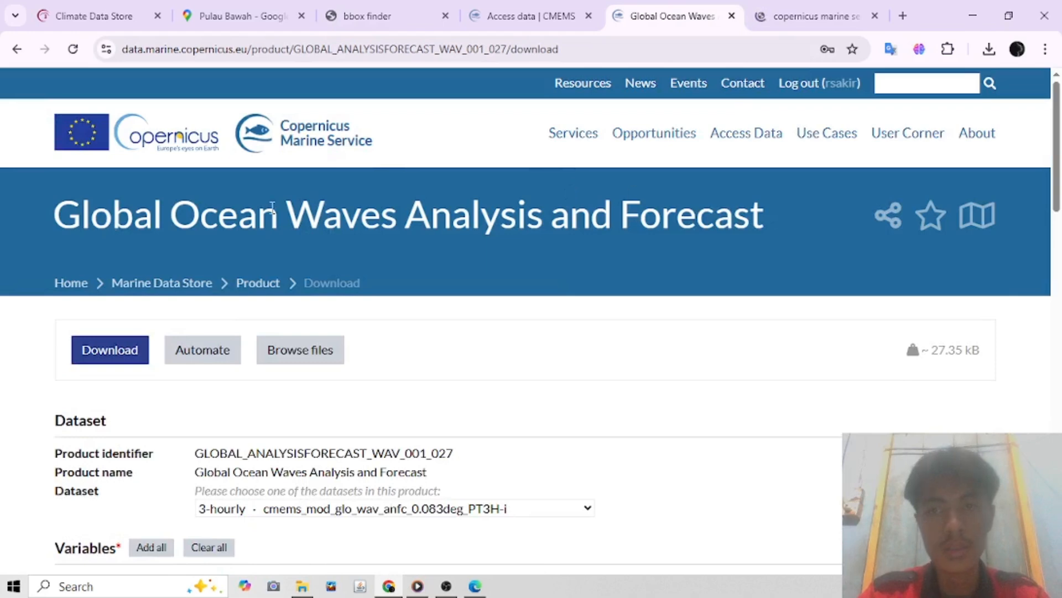
pyautogui.click(527, 23)
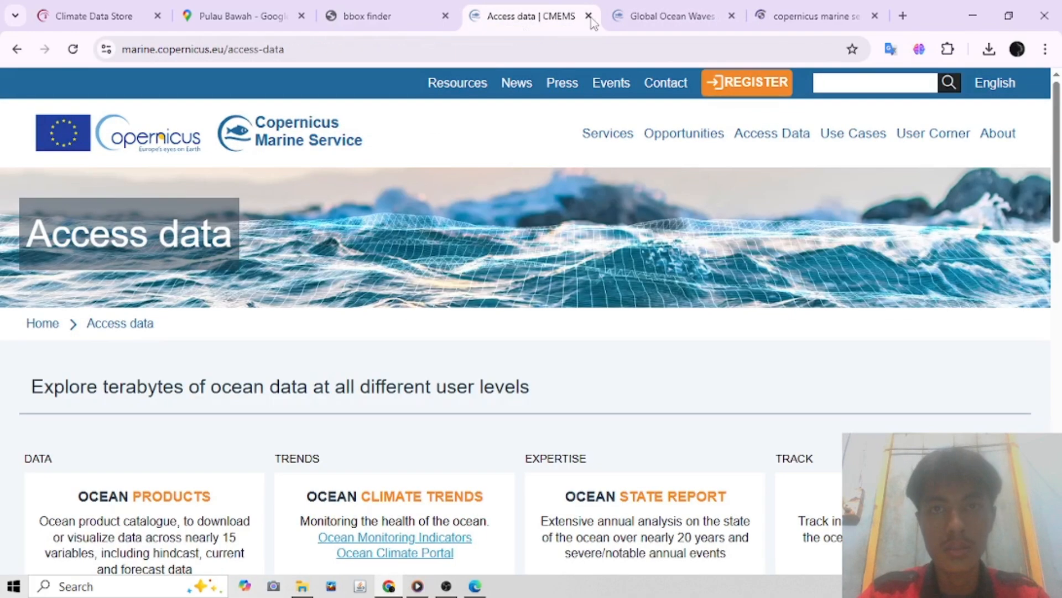
pyautogui.click(674, 17)
# Examine the dataset, selected variables, area of interest and date range on the Global Ocean Waves download page
pyautogui.scroll(-2, 669, 261)
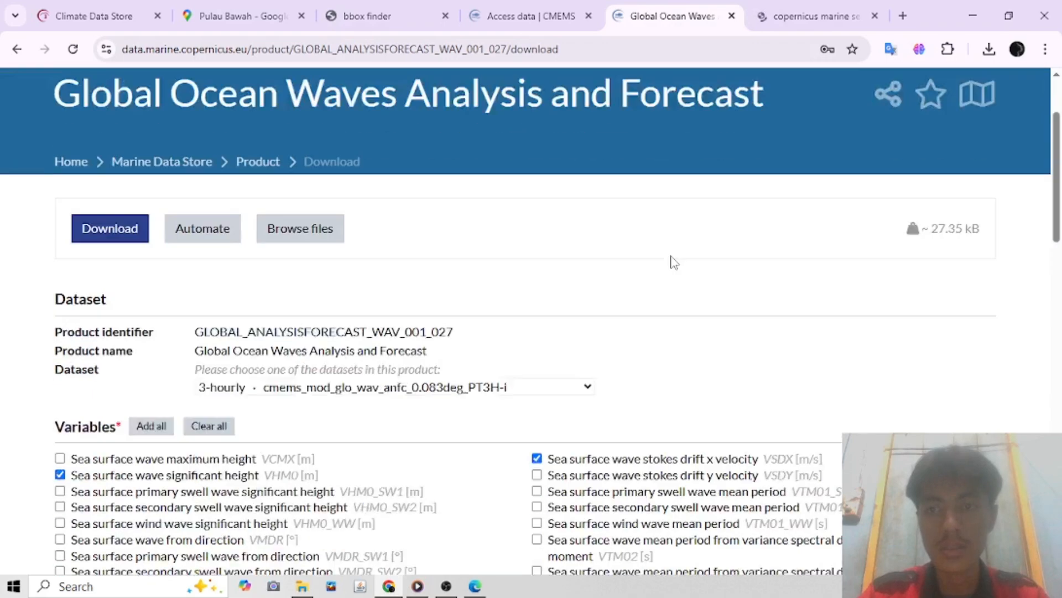
pyautogui.scroll(2, 667, 260)
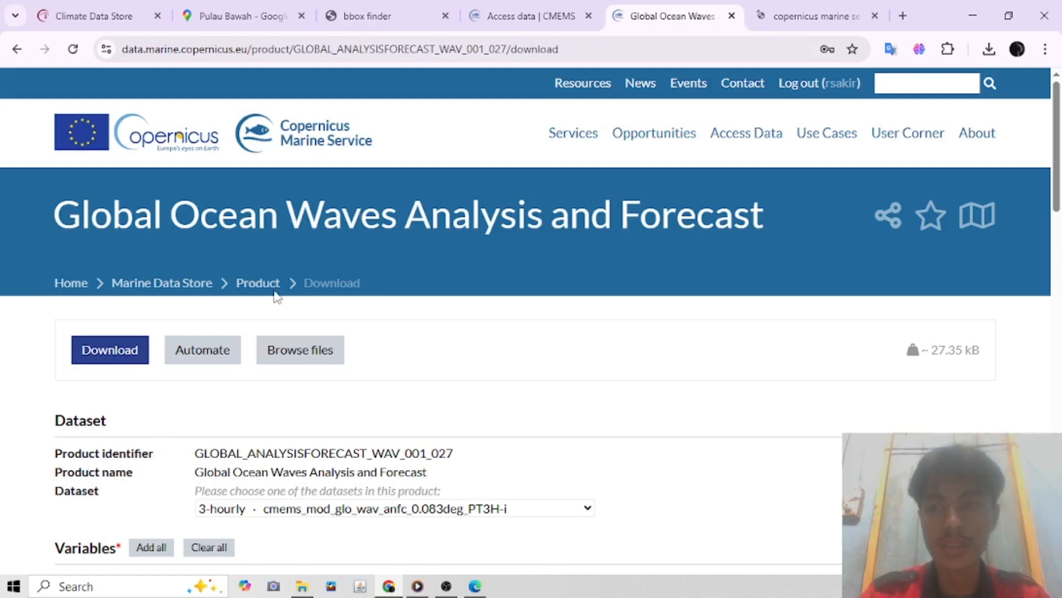
pyautogui.scroll(-3, 249, 261)
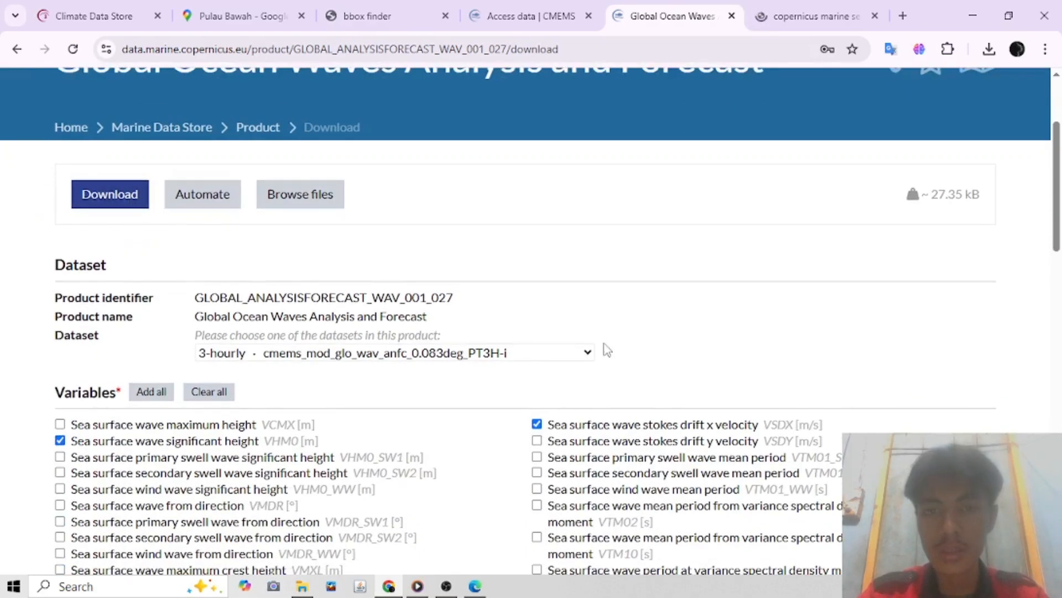
pyautogui.scroll(-3, 141, 241)
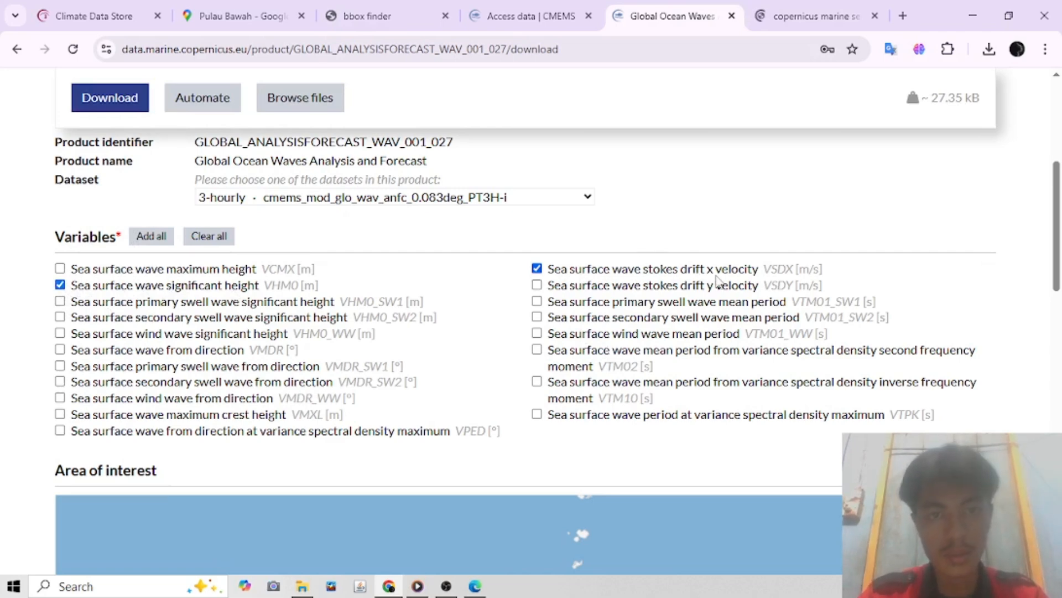
pyautogui.scroll(-6, 717, 281)
pyautogui.scroll(1, 704, 267)
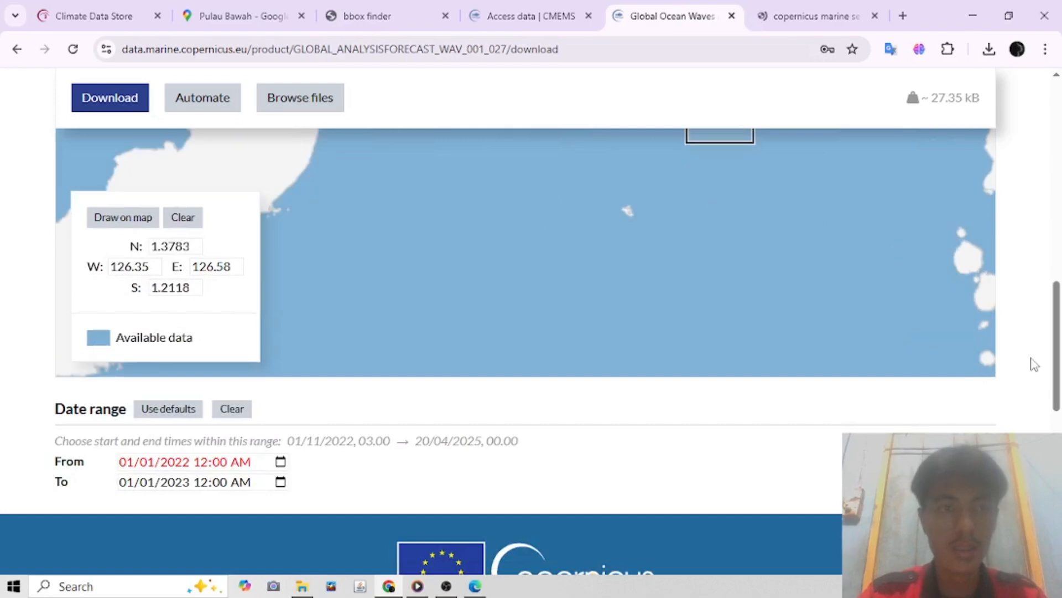
pyautogui.scroll(10, 1033, 364)
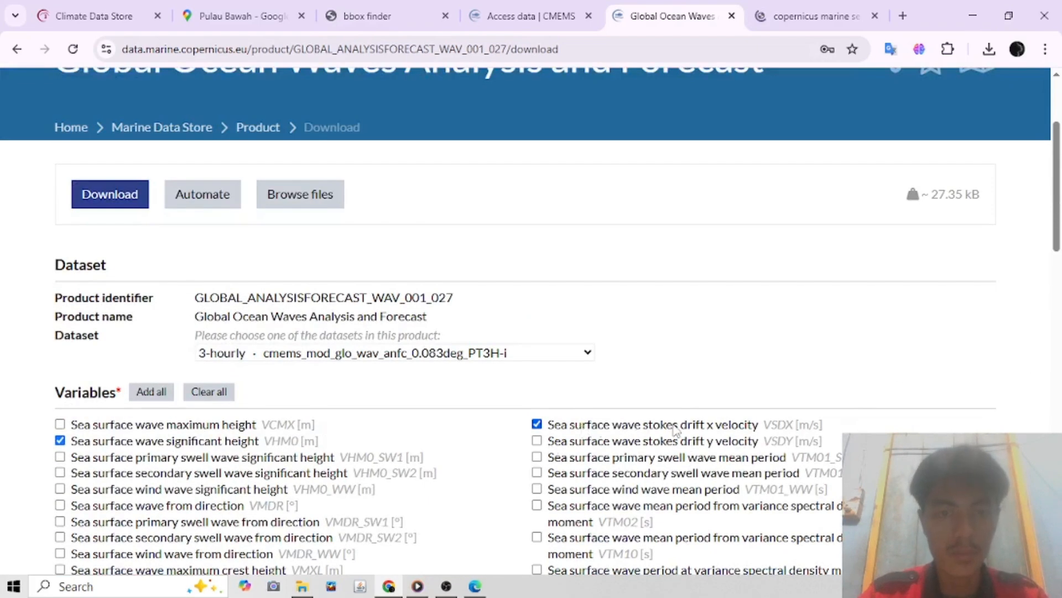
pyautogui.scroll(-5, 953, 378)
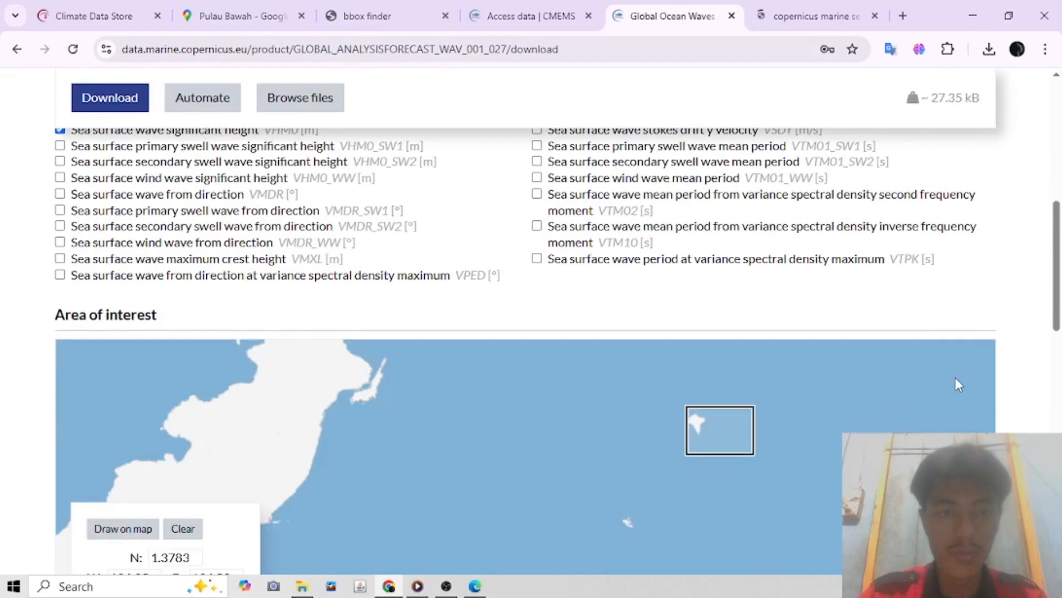
pyautogui.scroll(-3, 940, 297)
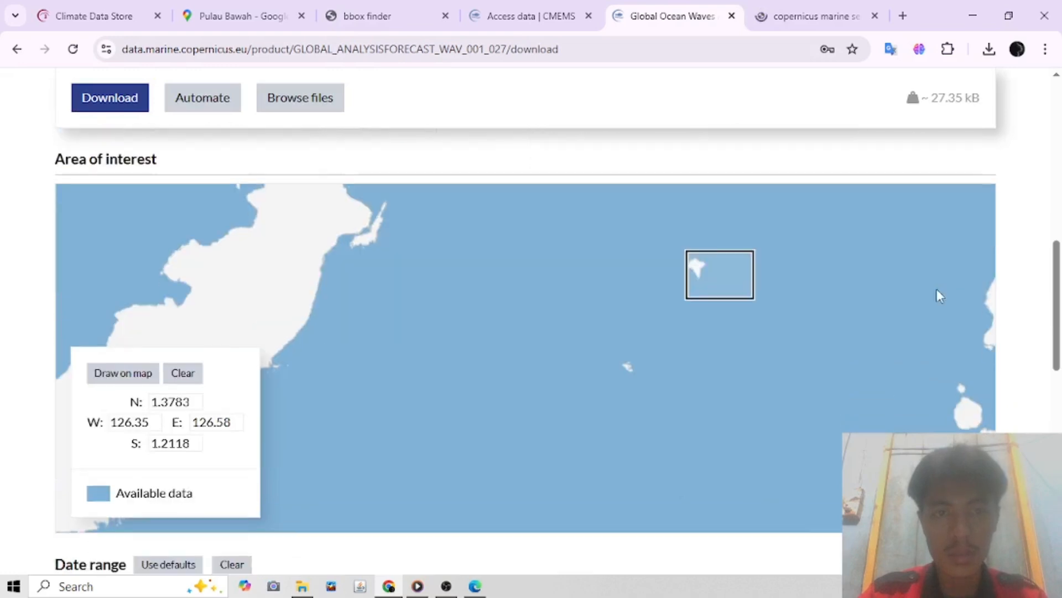
pyautogui.scroll(-5, 1045, 382)
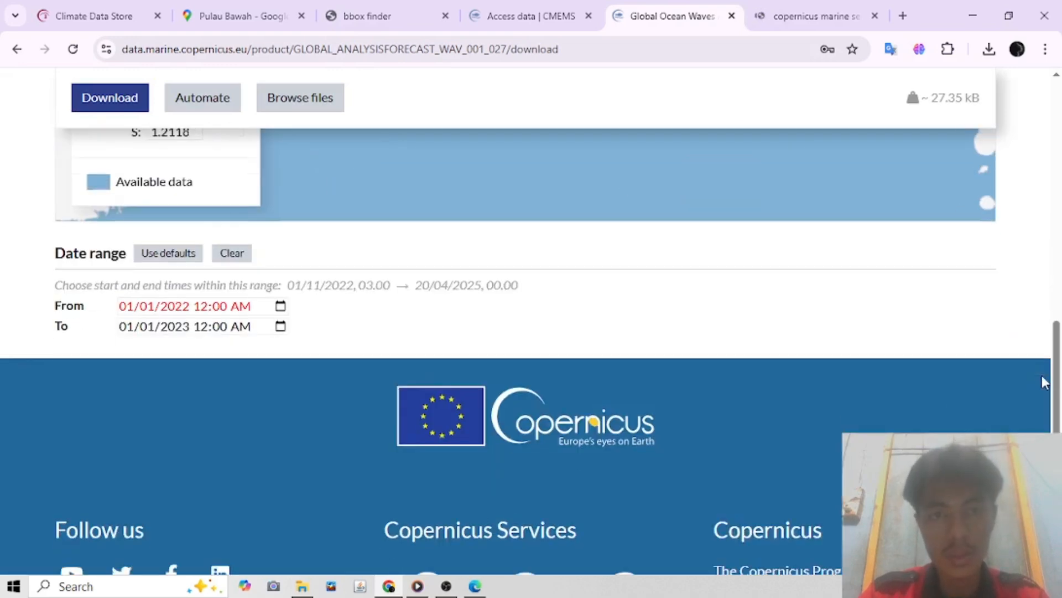
pyautogui.scroll(3, 1015, 384)
pyautogui.scroll(5, 701, 483)
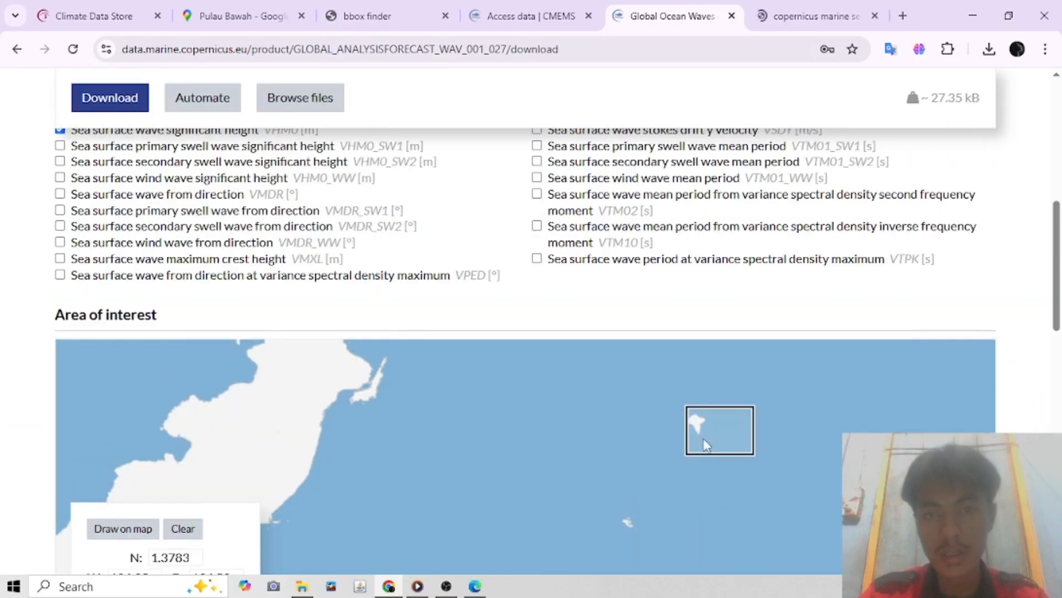
pyautogui.scroll(-1, 702, 440)
pyautogui.scroll(-6, 1048, 417)
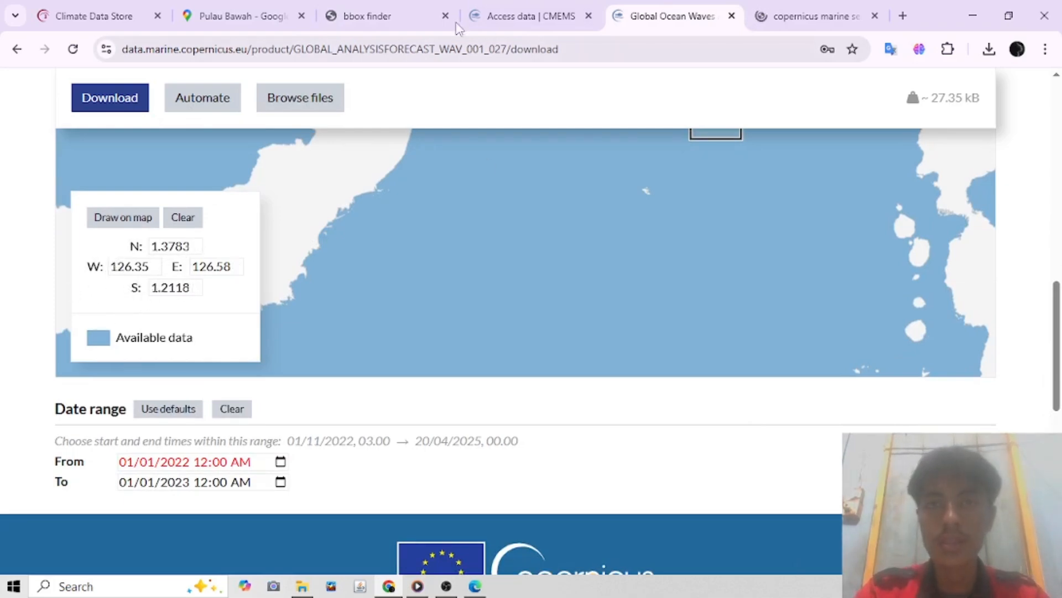
# Examine the bounding box around Pulau Mayu and its coordinates in bbox finder
pyautogui.click(372, 18)
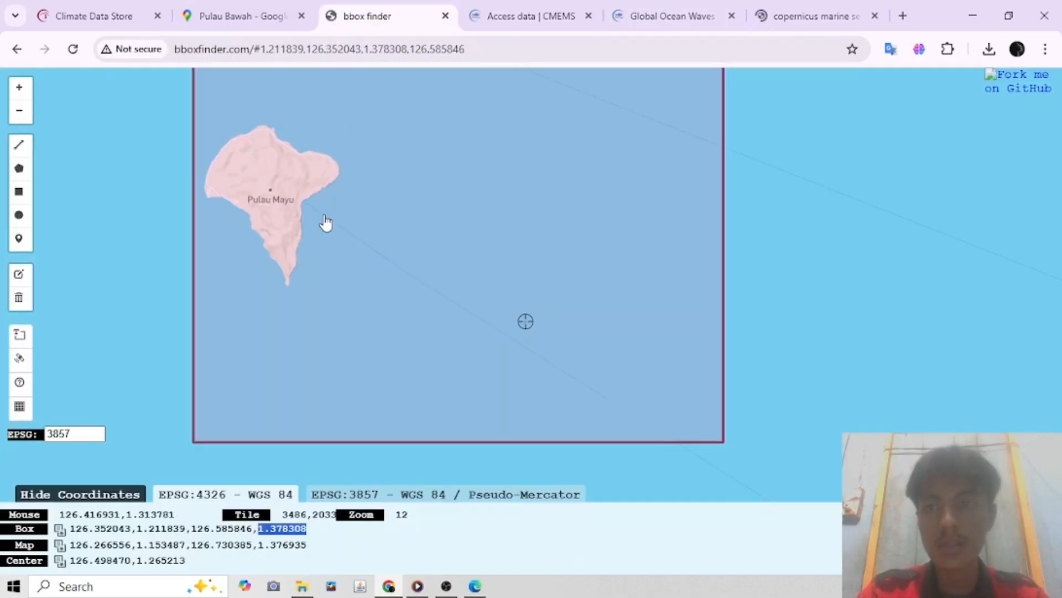
pyautogui.scroll(2, 386, 168)
pyautogui.scroll(2, 249, 178)
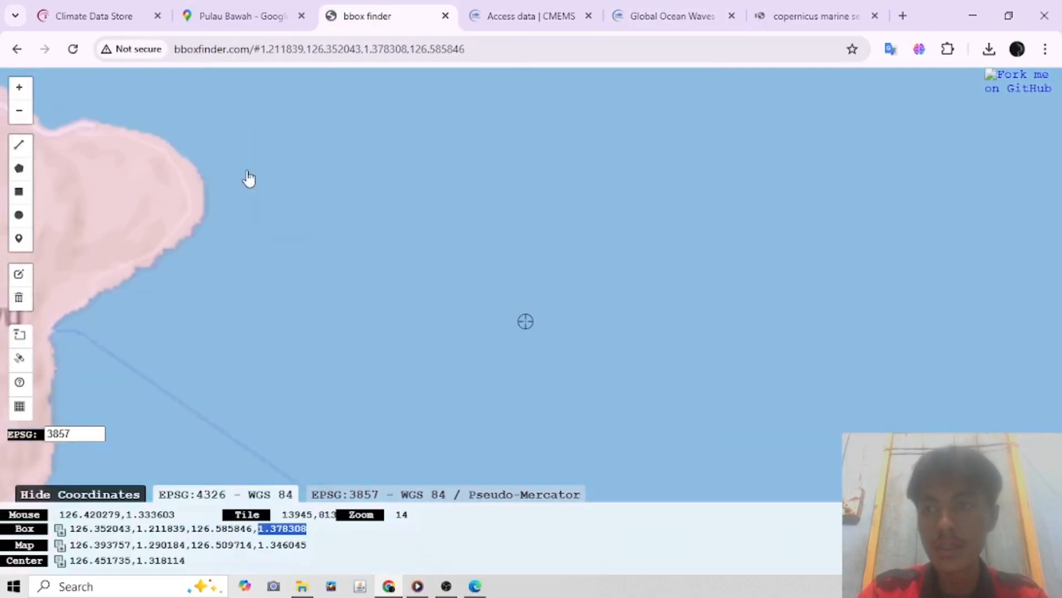
pyautogui.scroll(-2, 255, 189)
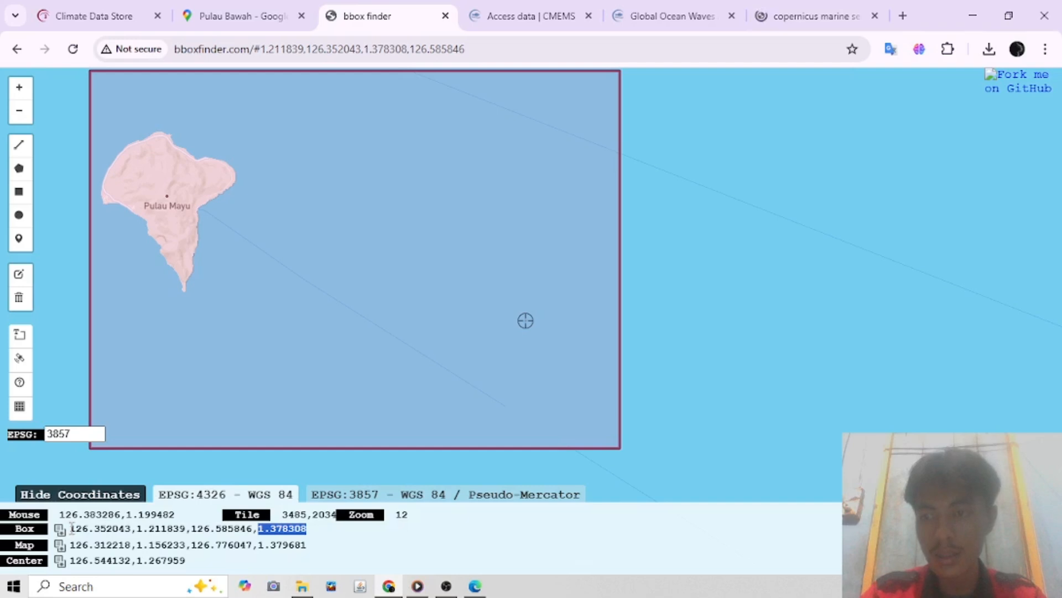
# Copy the bounding box's west longitude, 126.352043, from the Box coordinates in bbox finder
pyautogui.moveTo(72, 528); pyautogui.dragTo(126, 530)
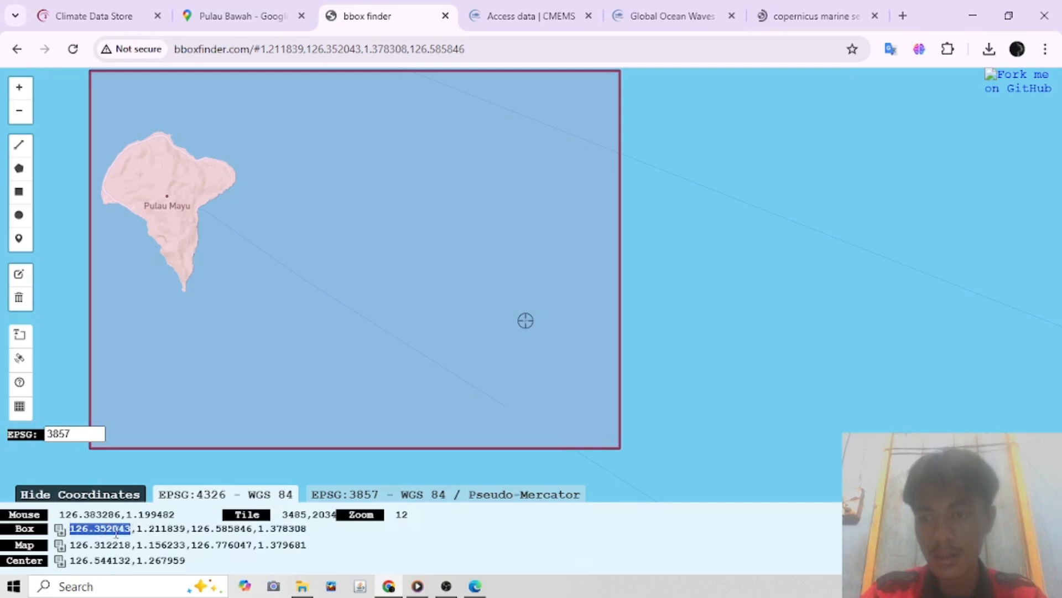
pyautogui.rightClick(117, 535)
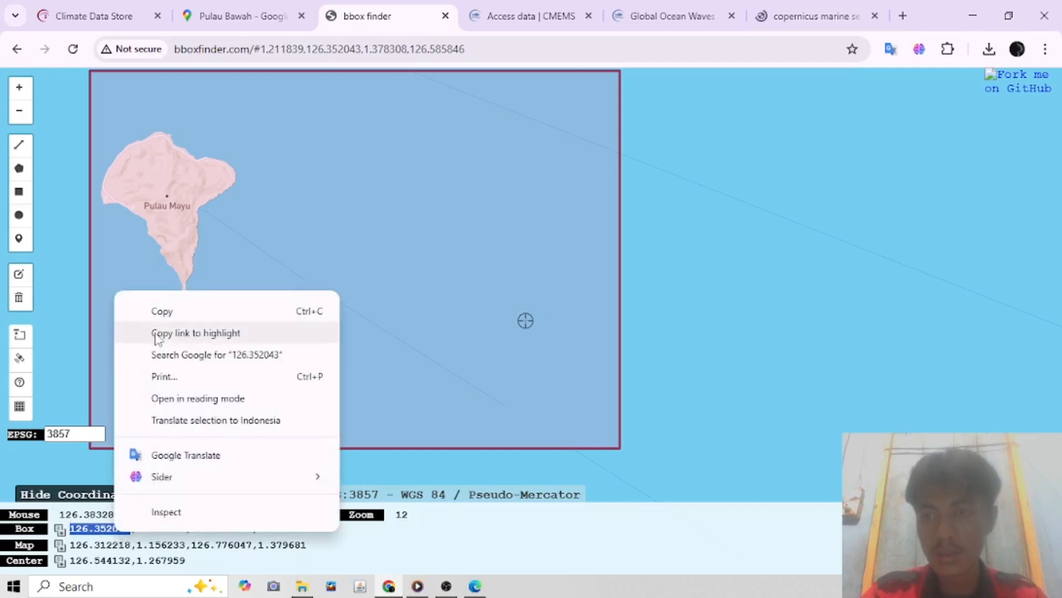
pyautogui.click(179, 311)
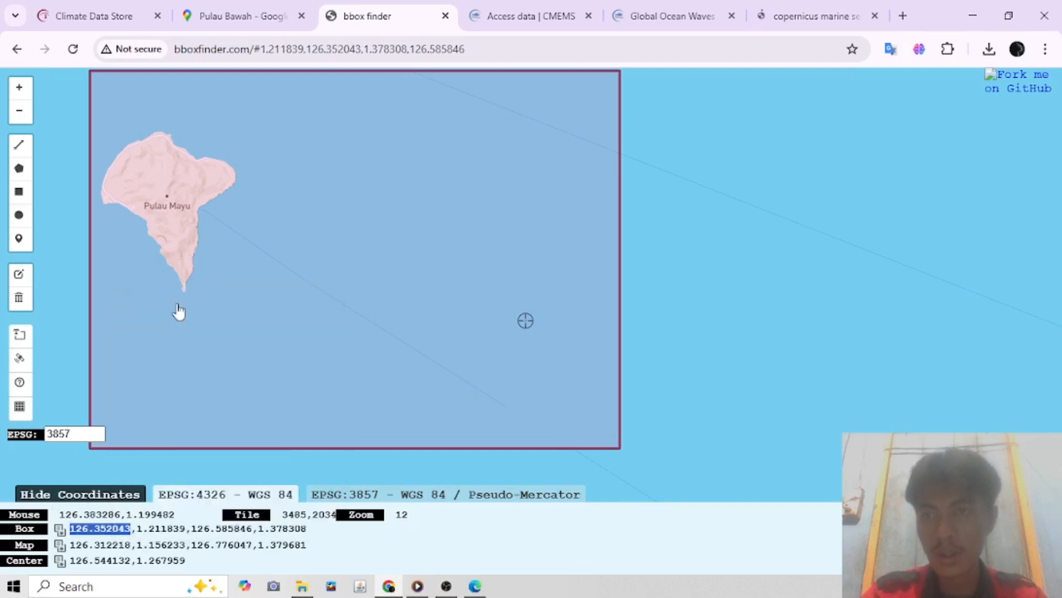
# Check the Global Ocean Waves area fields against the bbox finder coordinates, and close the Google search results for copernicus marine service
pyautogui.click(700, 21)
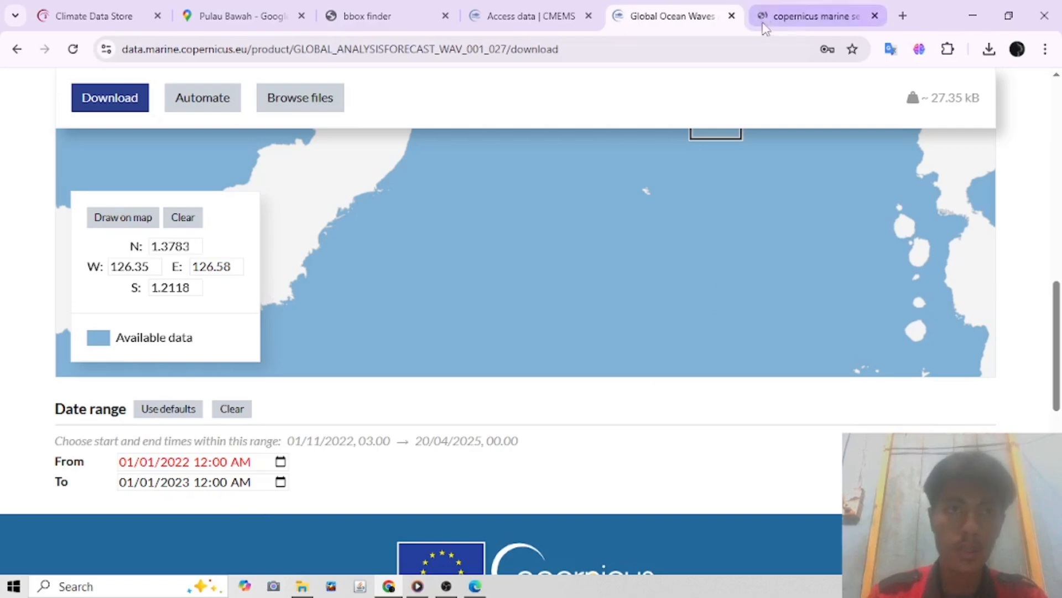
pyautogui.click(388, 22)
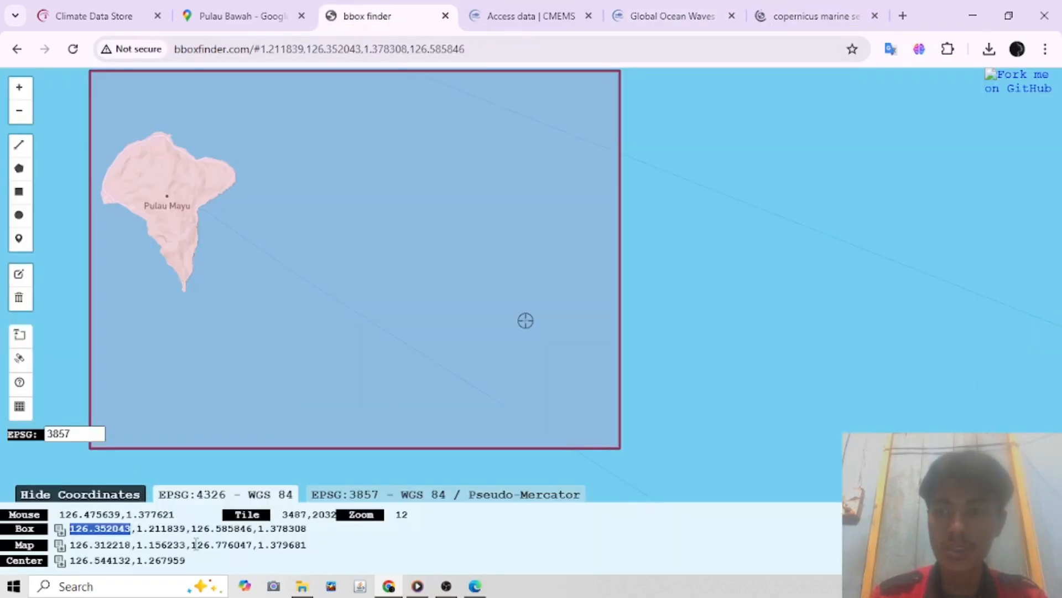
pyautogui.click(760, 14)
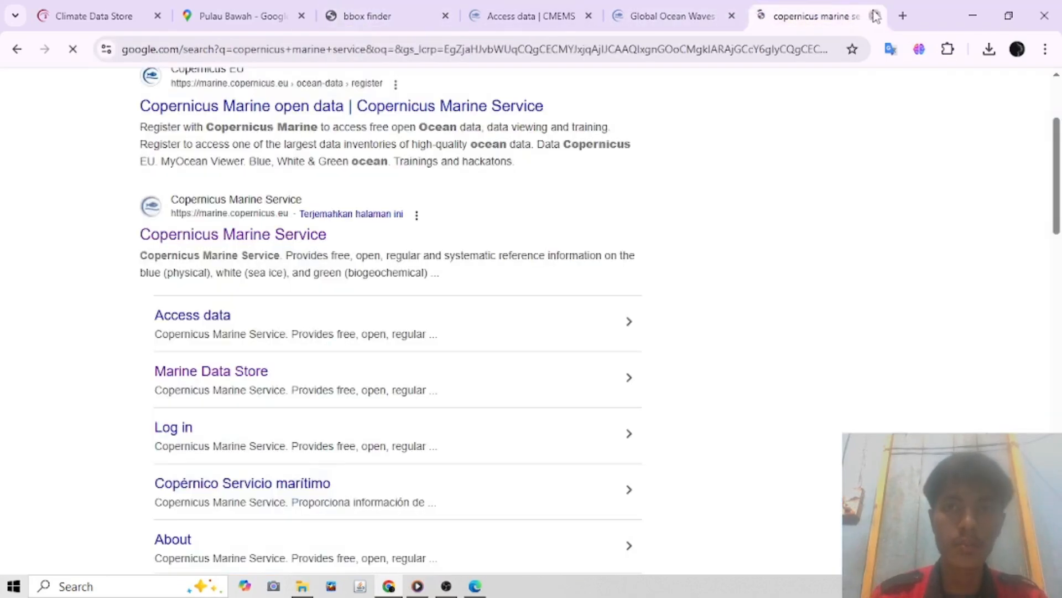
pyautogui.click(875, 16)
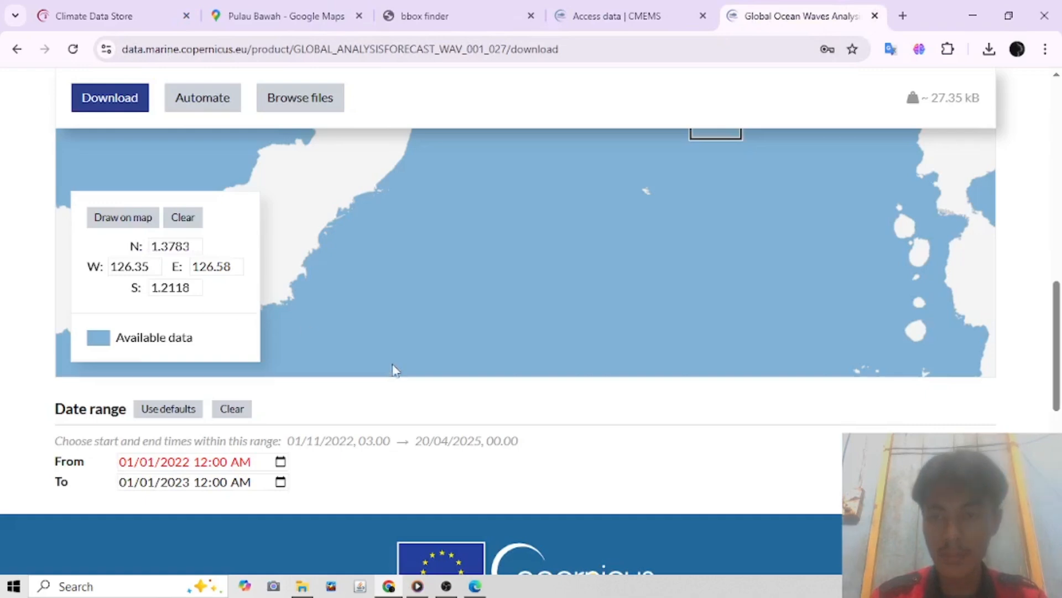
# Review the dataset, variables and area of interest on the Global Ocean Waves download page, and view the start date's calendar
pyautogui.scroll(5, 376, 410)
pyautogui.scroll(3, 664, 219)
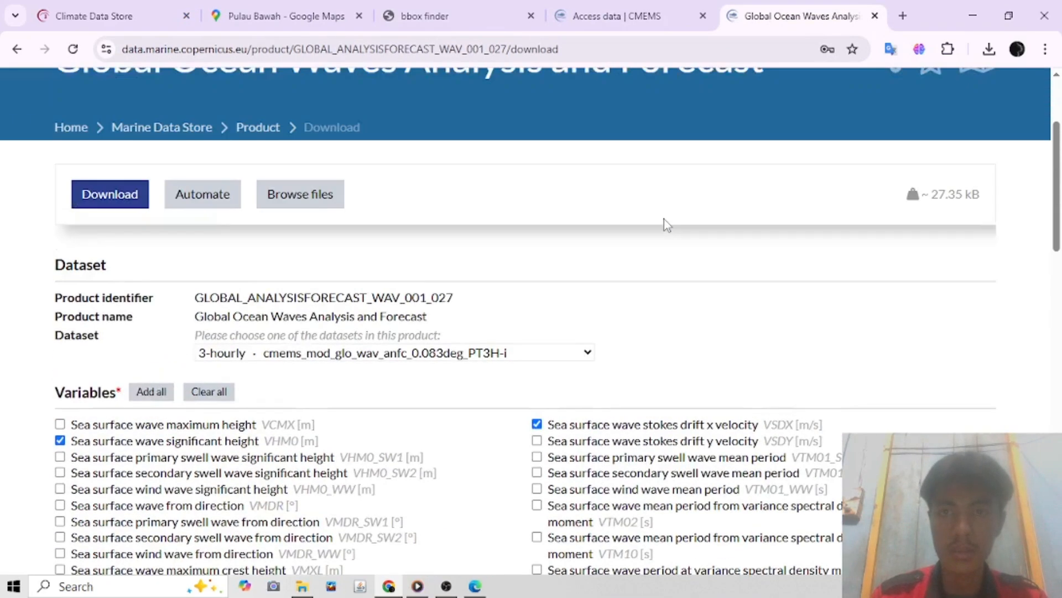
pyautogui.scroll(-4, 664, 219)
pyautogui.scroll(-1, 310, 410)
pyautogui.scroll(-5, 533, 350)
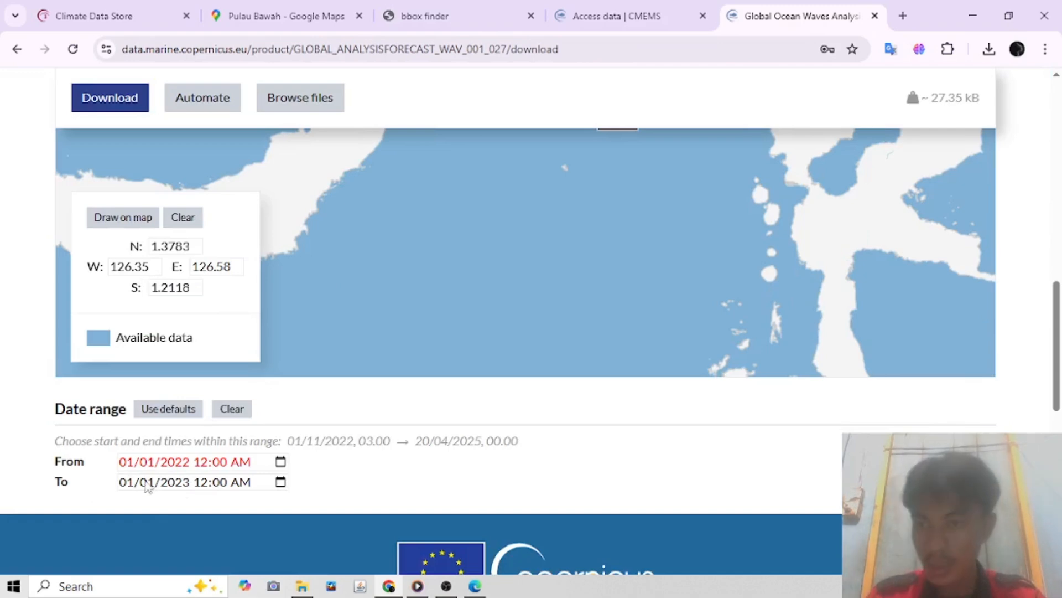
pyautogui.click(280, 462)
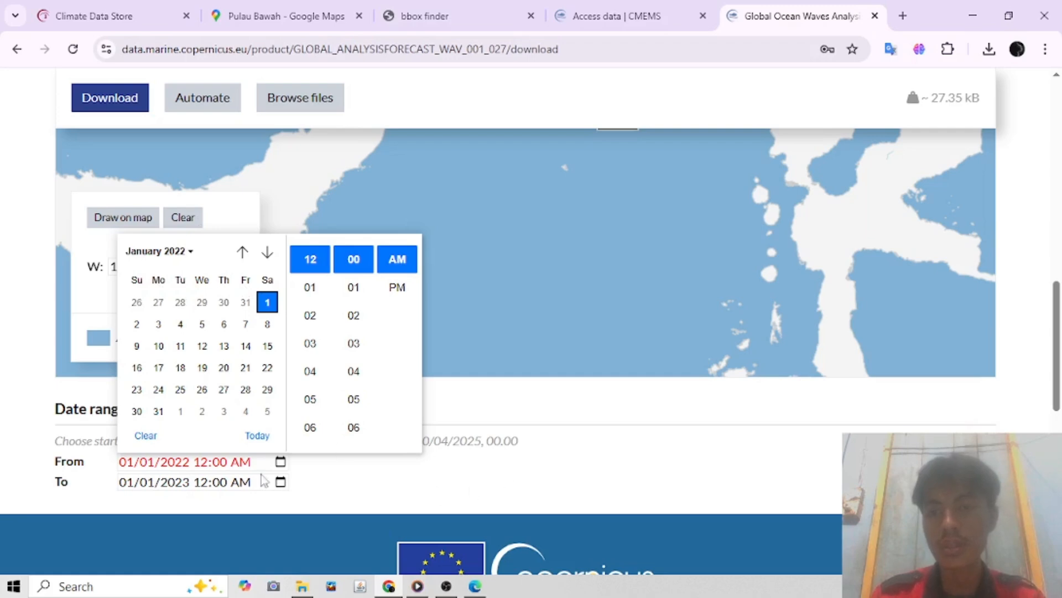
pyautogui.click(451, 488)
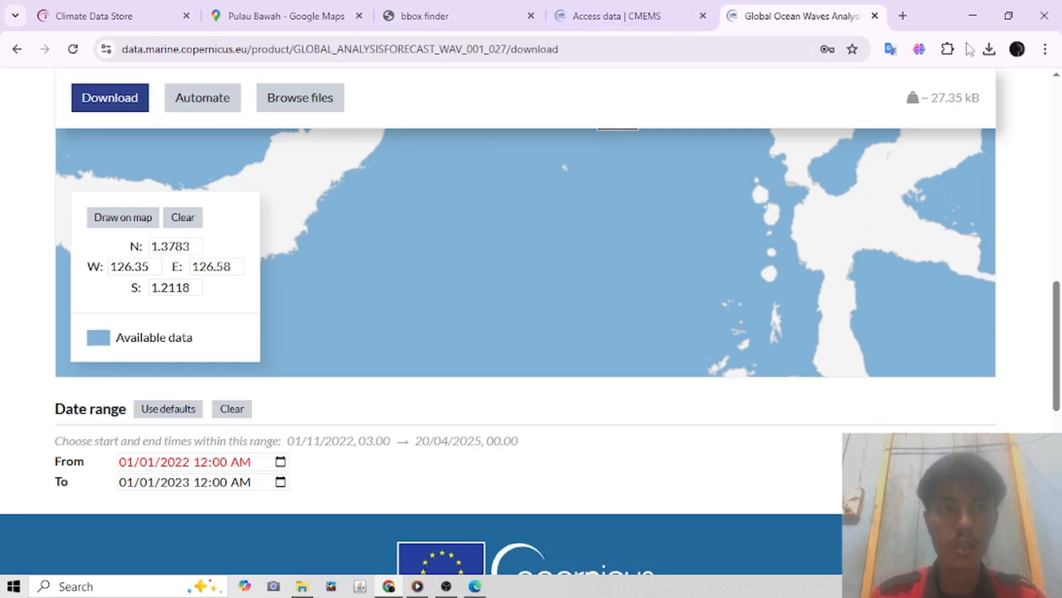
# Switch to File Explorer, view the downloaded NC files in the Dowloads folder on drive D:, and return to Chrome
pyautogui.click(302, 585)
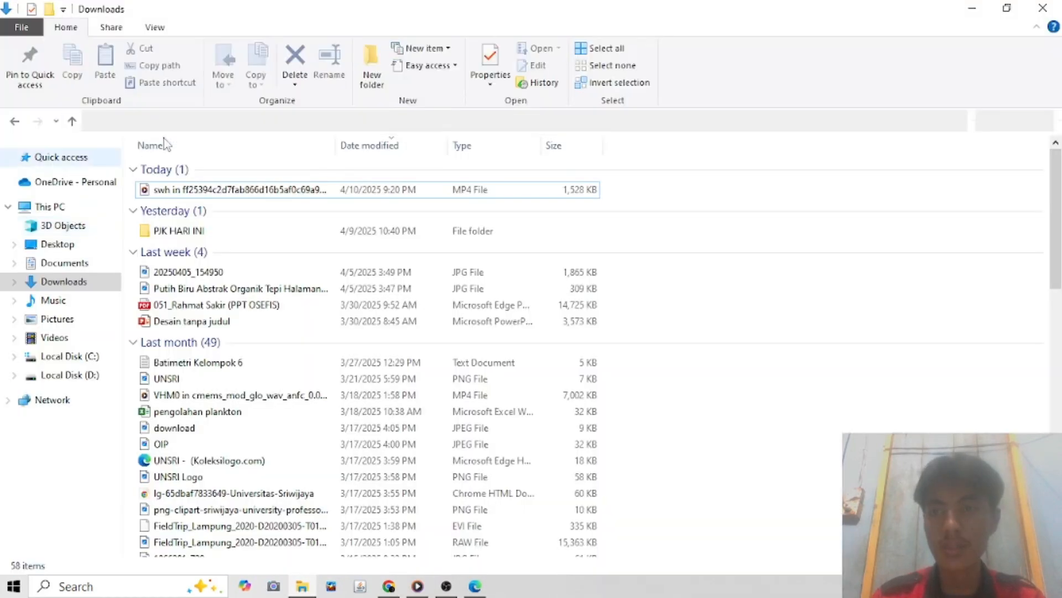
pyautogui.click(71, 375)
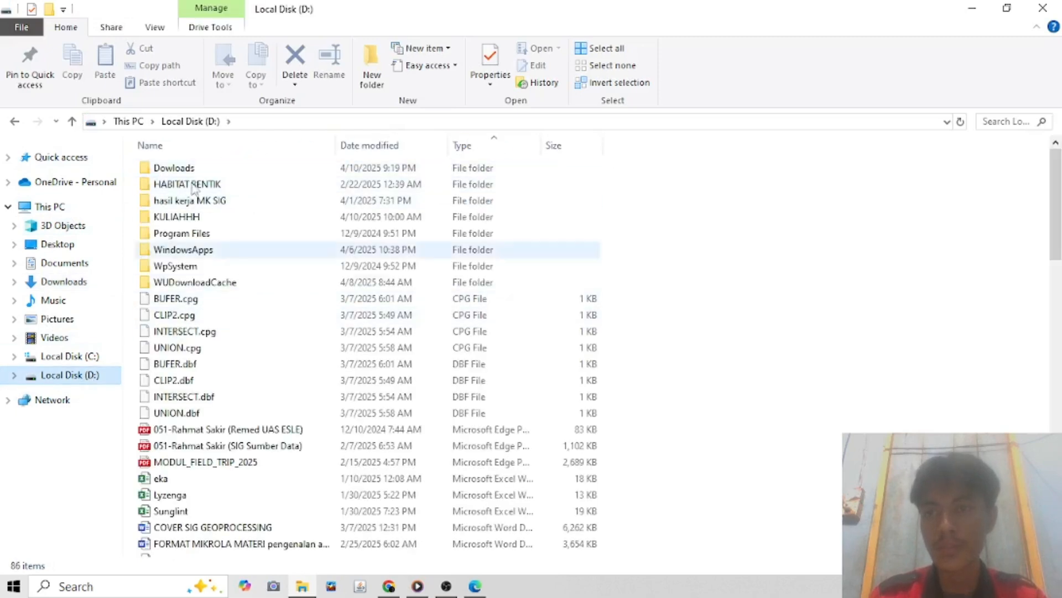
pyautogui.doubleClick(193, 171)
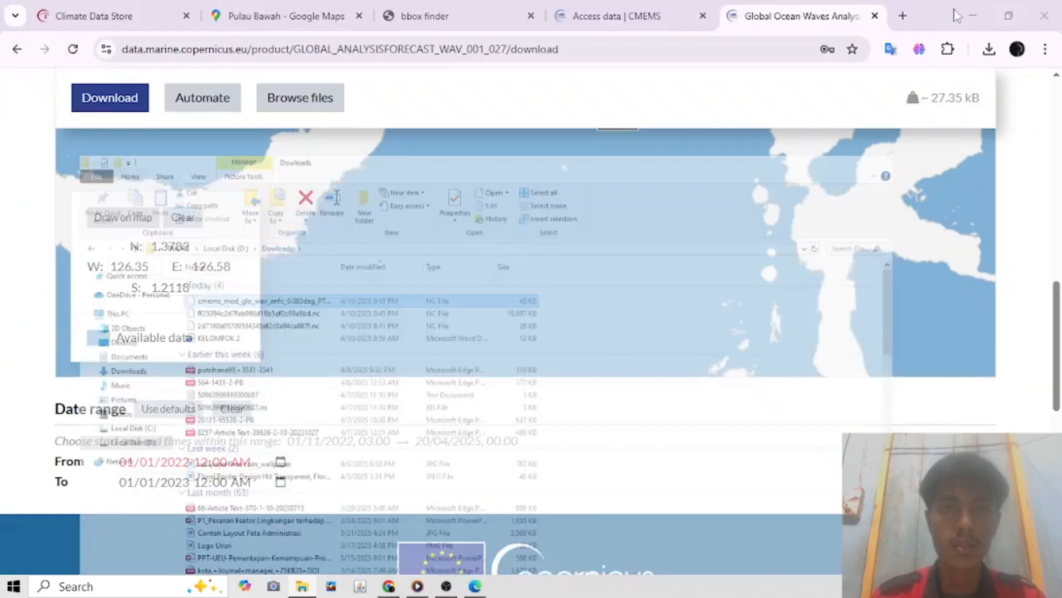
pyautogui.click(972, 8)
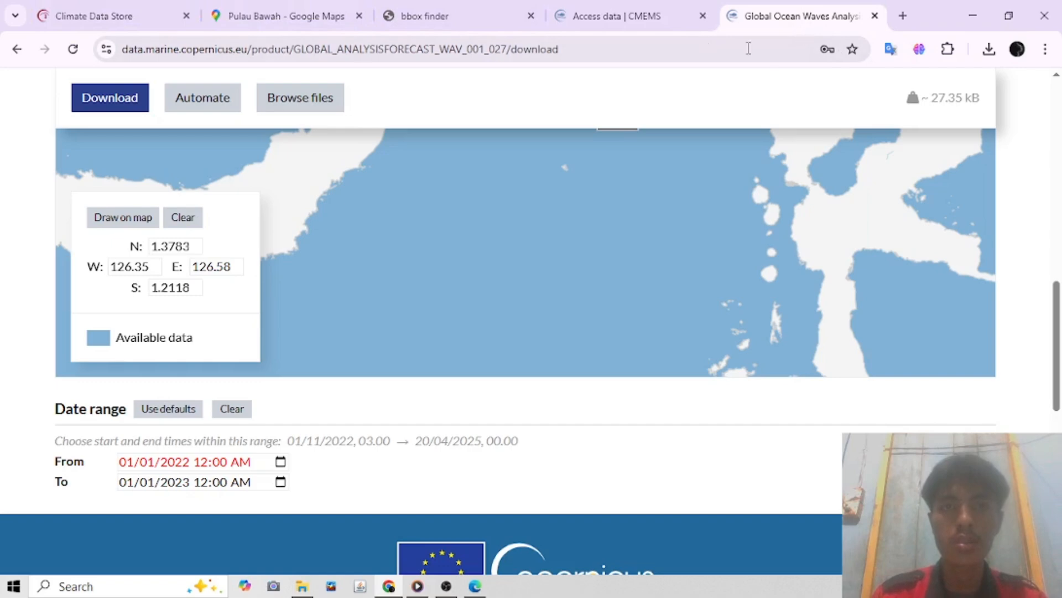
# View the Your requests page of the Climate Data Store
pyautogui.click(94, 16)
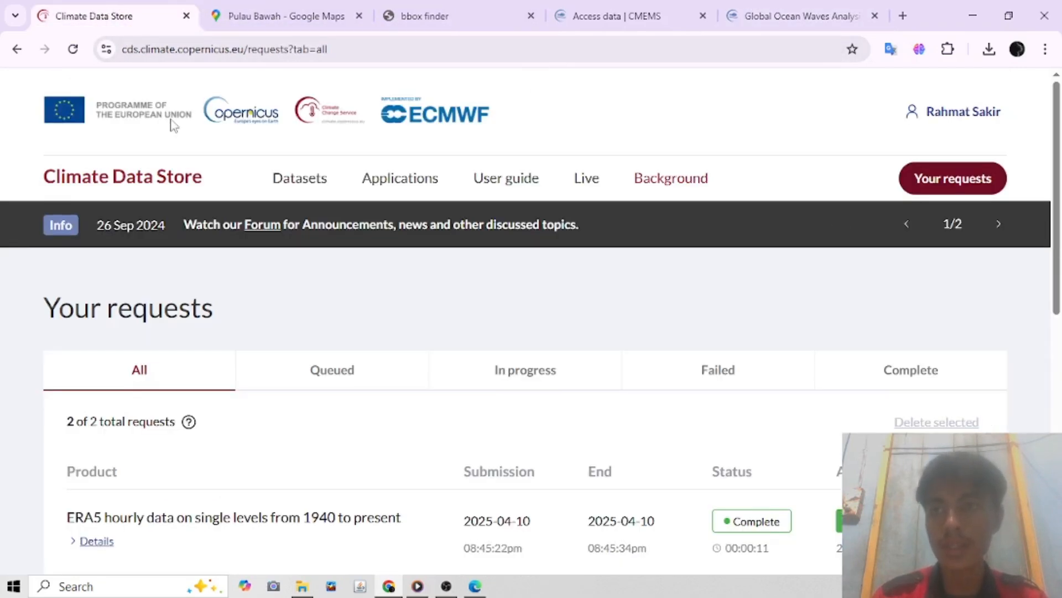
pyautogui.scroll(-5, 730, 388)
pyautogui.scroll(5, 730, 381)
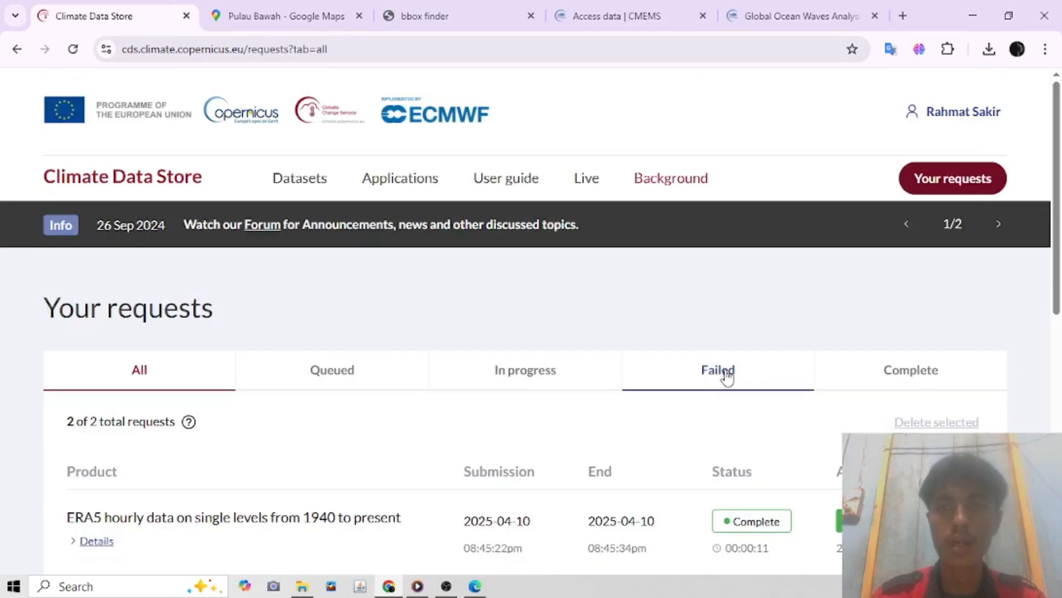
# Find the "ERA5 hourly data on single levels from 1940 to present" dataset in the Climate Data Store catalogue and open it
pyautogui.click(286, 185)
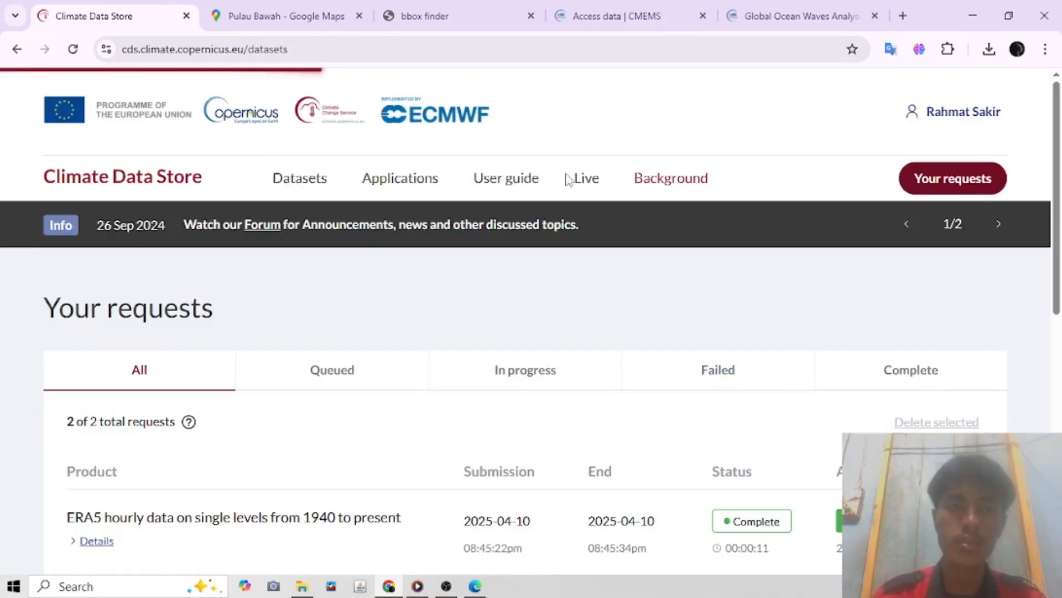
pyautogui.scroll(-1, 621, 339)
pyautogui.scroll(-2, 621, 344)
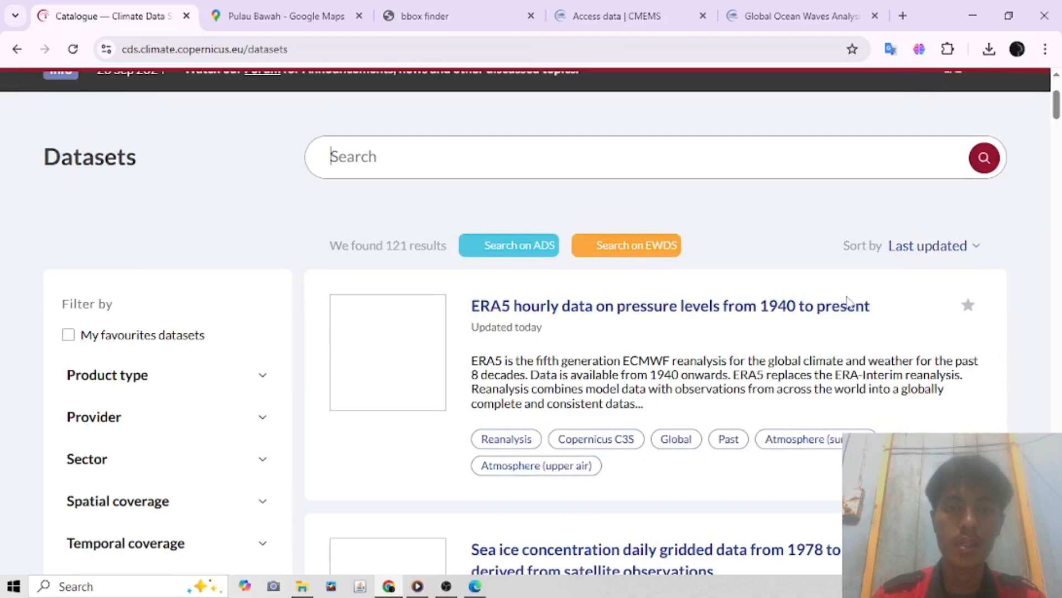
pyautogui.scroll(-3, 681, 363)
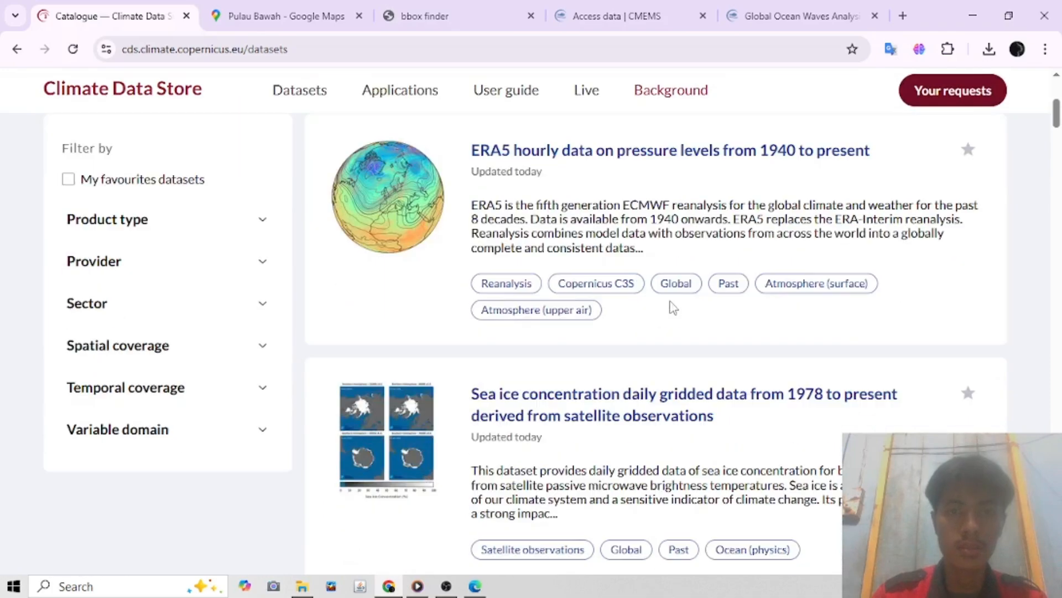
pyautogui.scroll(-6, 672, 304)
pyautogui.scroll(-16, 654, 307)
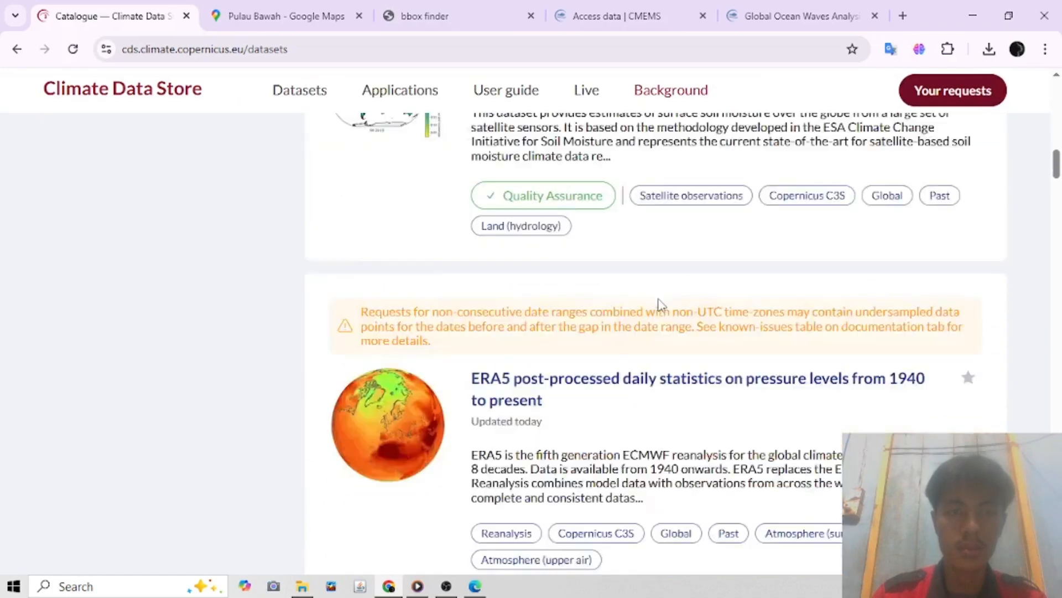
pyautogui.scroll(-8, 642, 310)
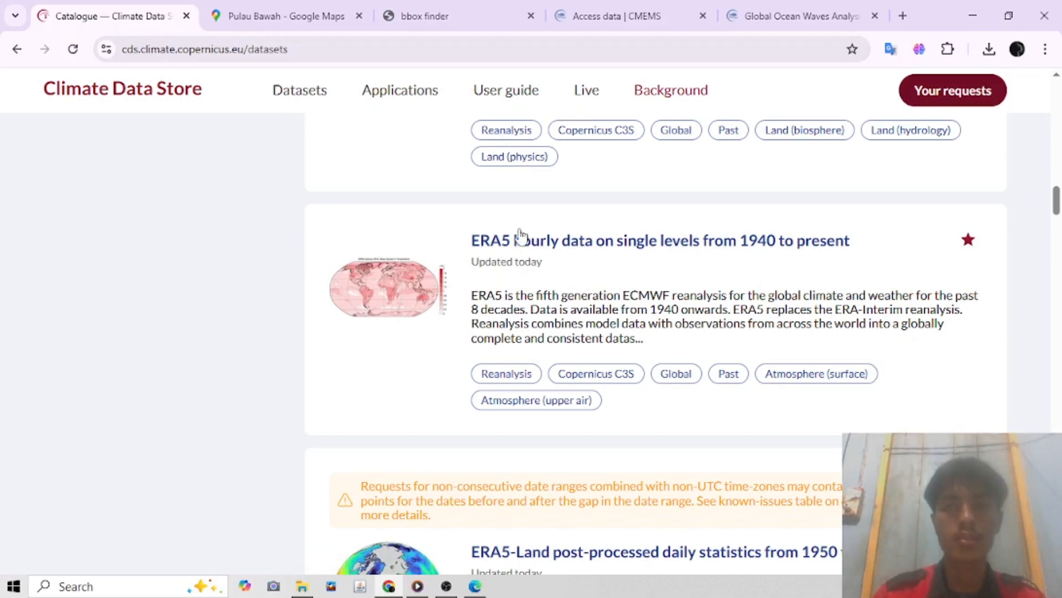
pyautogui.click(550, 256)
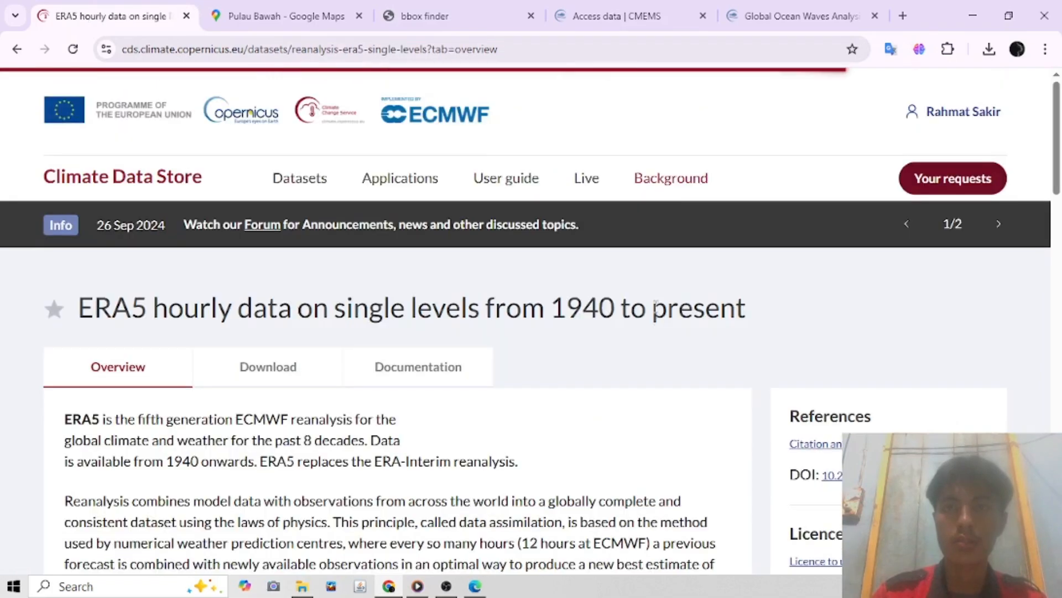
# Look over the ERA5 single levels overview and open the dataset's download form
pyautogui.scroll(-4, 487, 352)
pyautogui.scroll(4, 492, 338)
pyautogui.scroll(1, 493, 339)
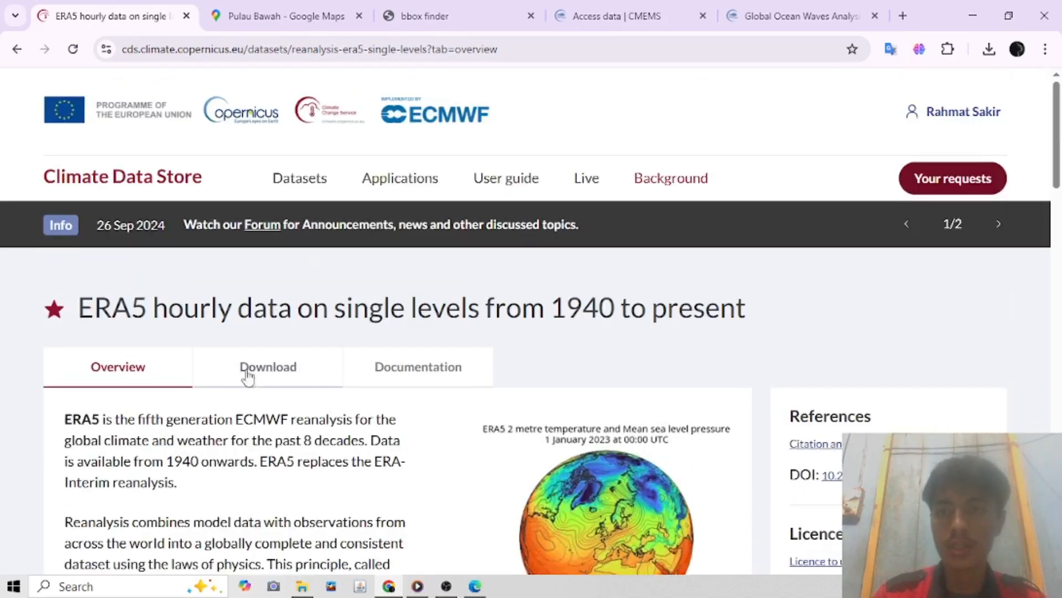
pyautogui.click(260, 374)
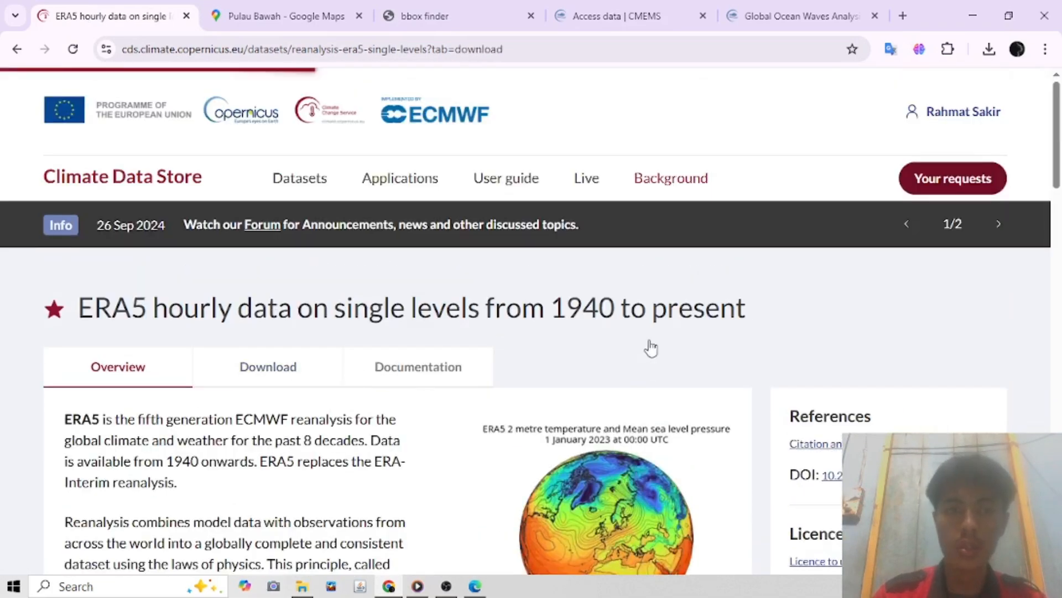
pyautogui.scroll(-5, 560, 338)
pyautogui.scroll(5, 560, 336)
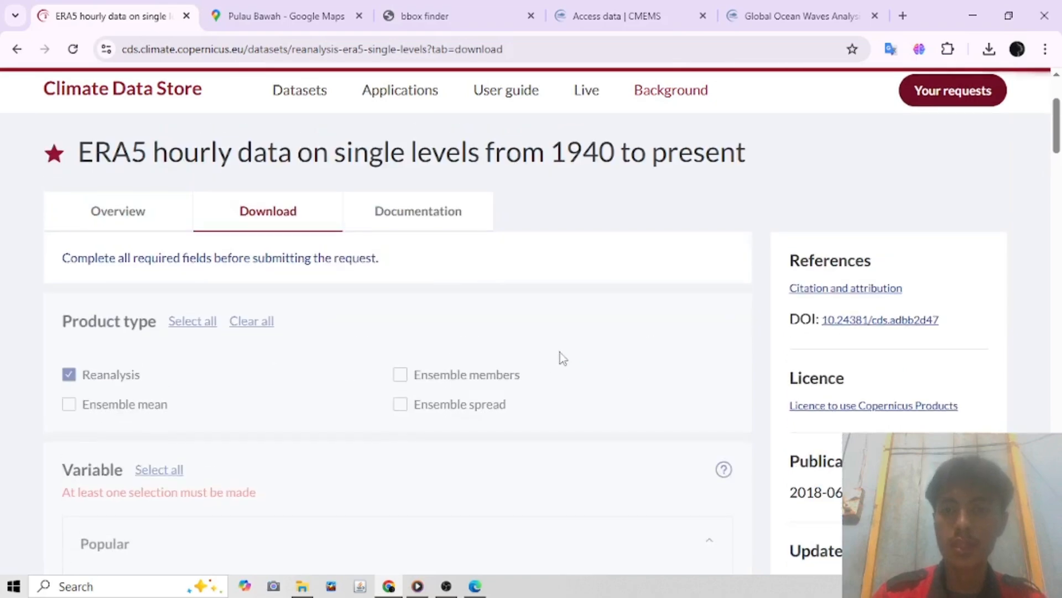
# Try to select the popular variable "Significant height of combined wind waves and swell" in the ERA5 download form
pyautogui.scroll(-3, 355, 271)
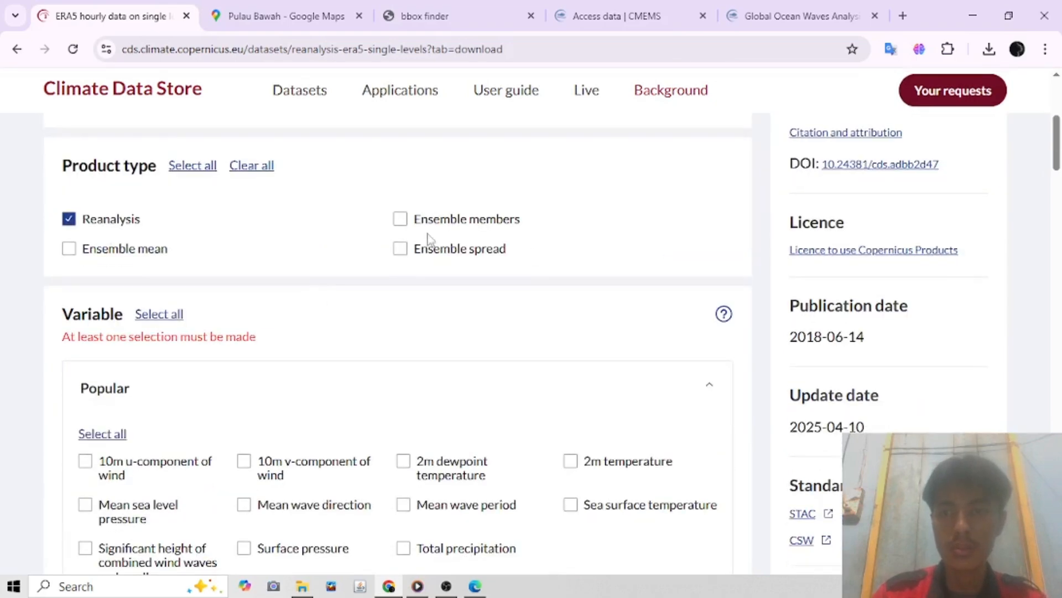
pyautogui.scroll(-3, 279, 330)
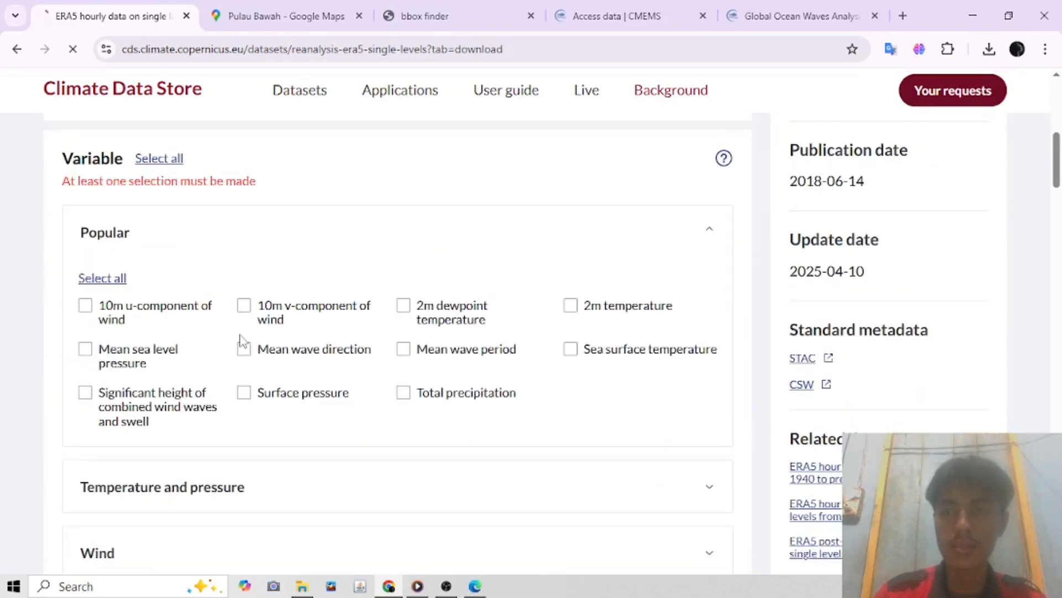
pyautogui.scroll(-3, 457, 318)
pyautogui.click(86, 238)
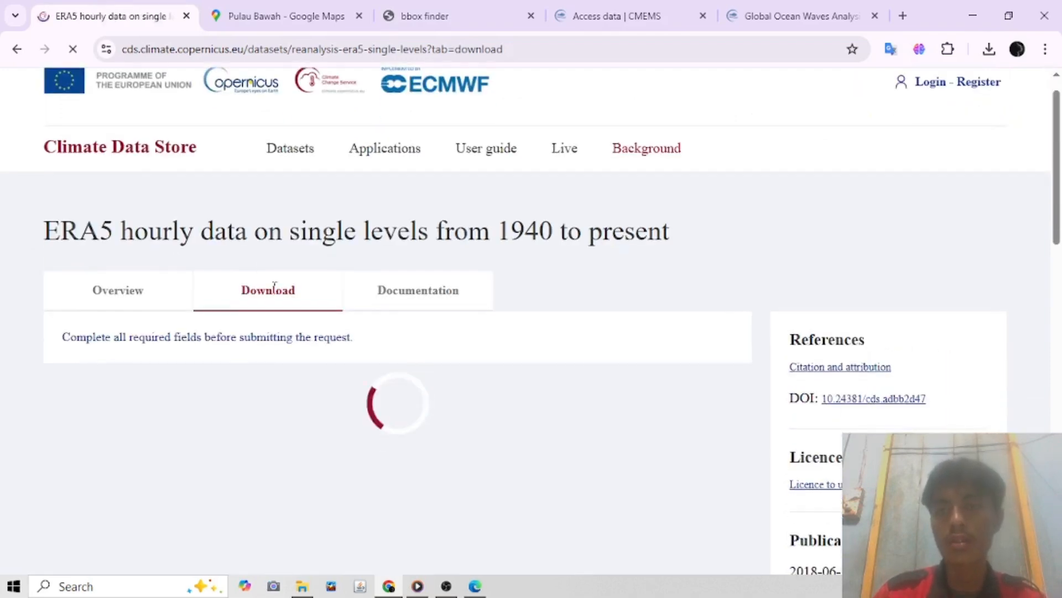
# Examine the variable, year, month, day, time, geographical area, data format and download format options of the ERA5 download form
pyautogui.scroll(-3, 600, 274)
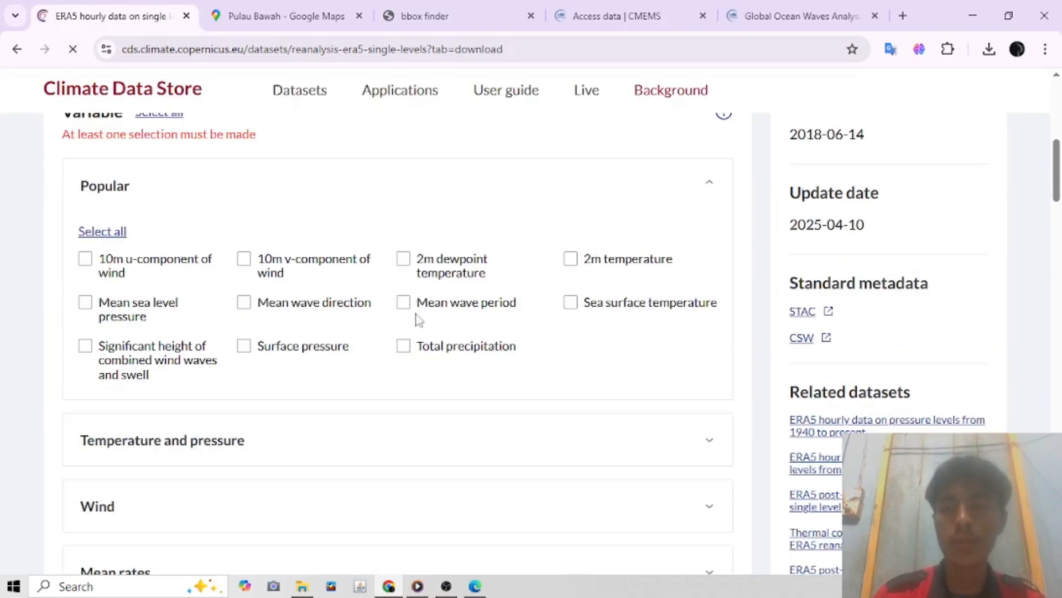
pyautogui.scroll(-20, 287, 393)
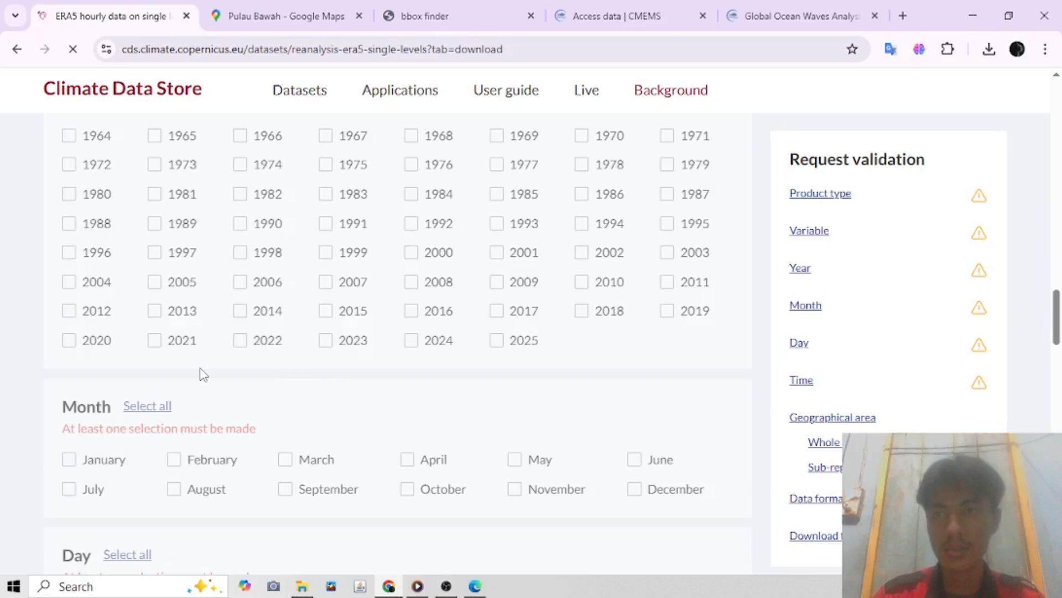
pyautogui.scroll(-5, 210, 332)
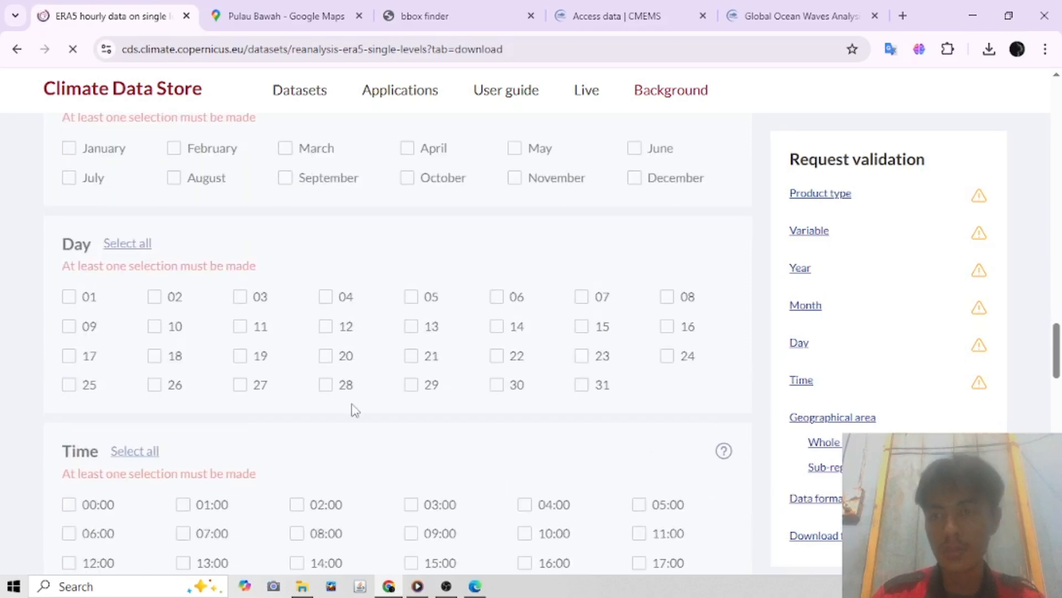
pyautogui.scroll(-8, 356, 411)
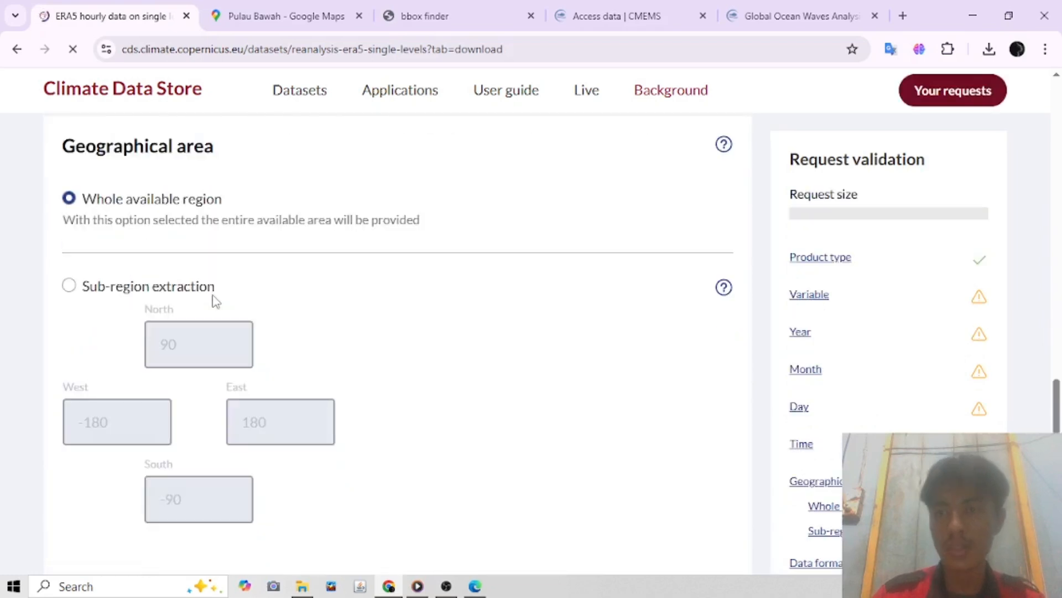
pyautogui.scroll(-2, 216, 301)
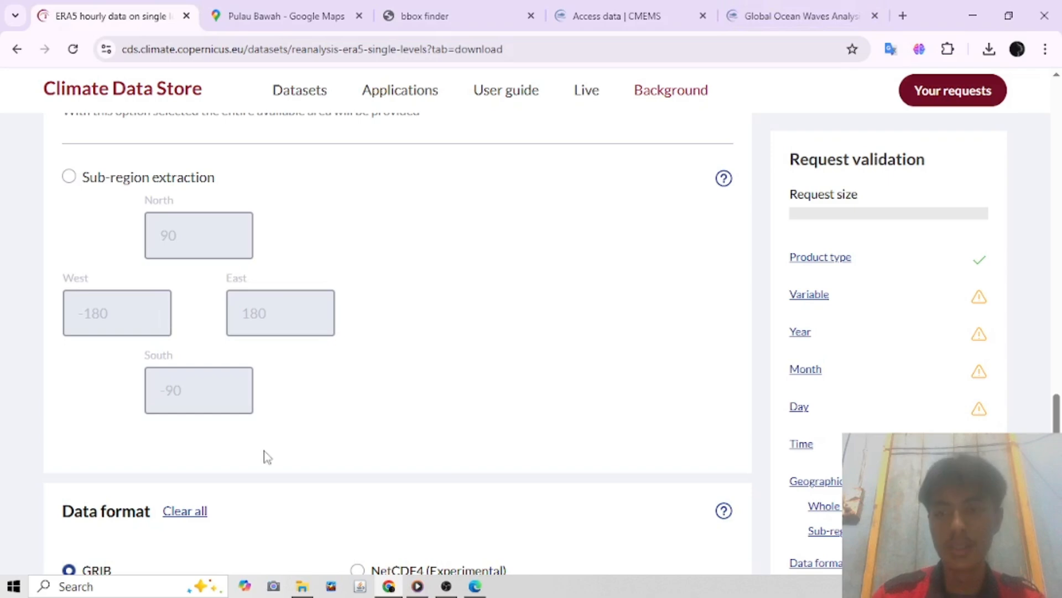
pyautogui.scroll(-5, 301, 416)
pyautogui.scroll(2, 359, 387)
pyautogui.scroll(-2, 437, 371)
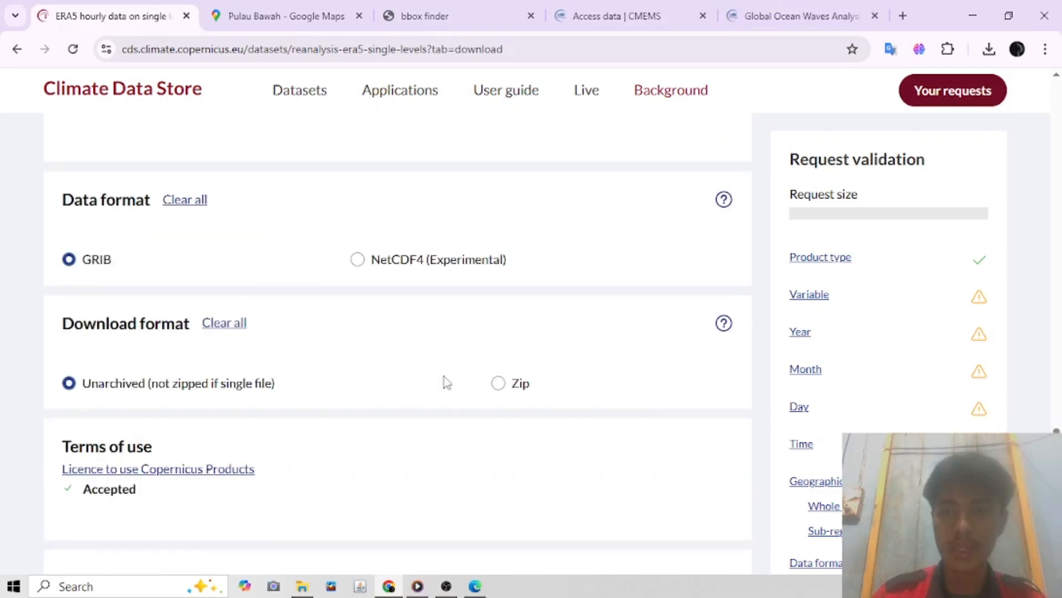
# Choose NetCDF4 (Experimental) as the ERA5 data format, review the Global Ocean Waves area and date range, and minimize the browser
pyautogui.click(359, 261)
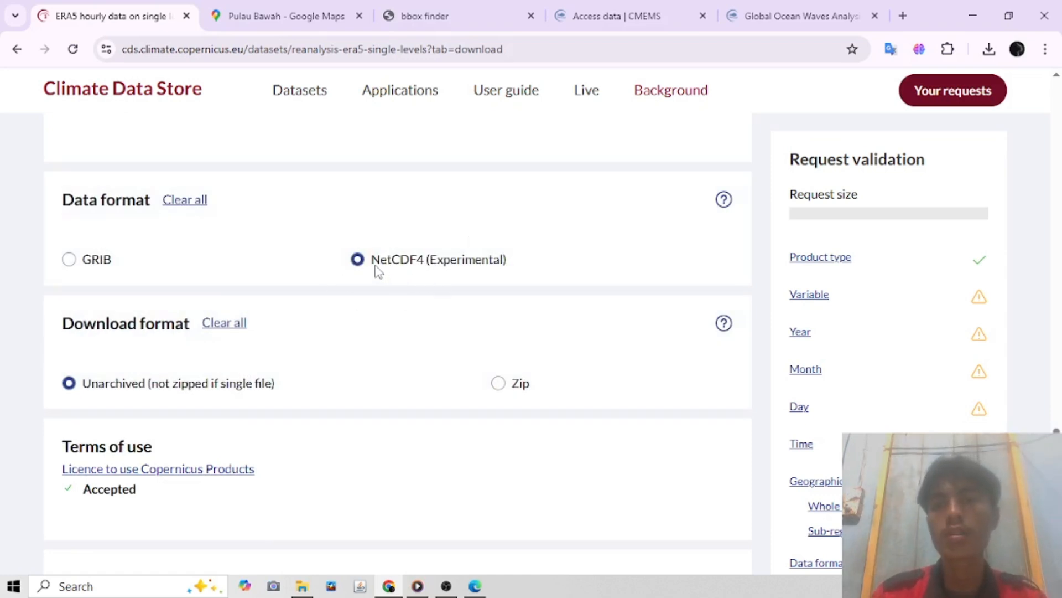
pyautogui.click(780, 16)
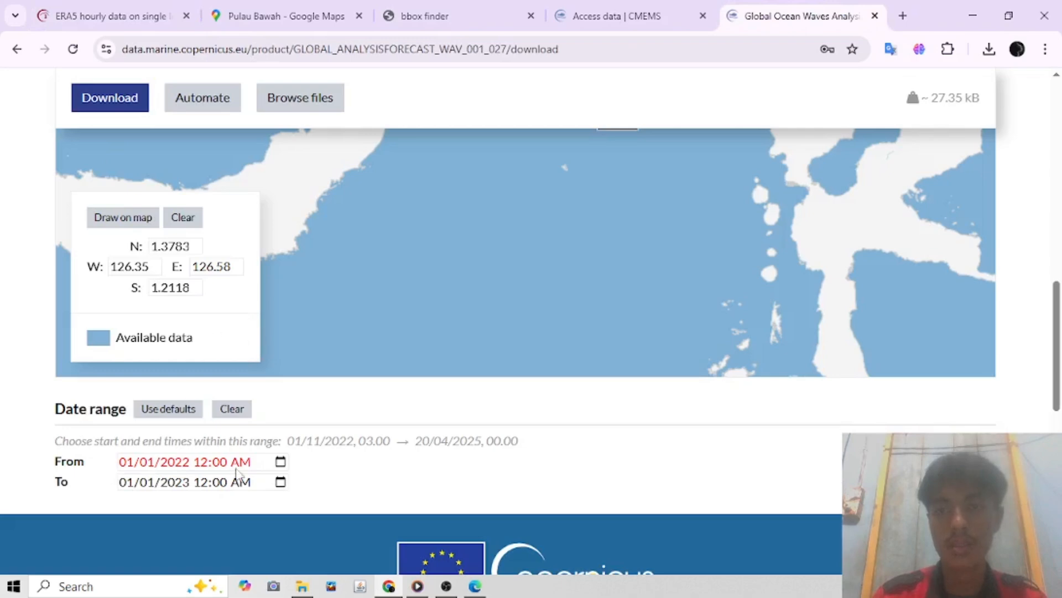
pyautogui.scroll(1, 670, 371)
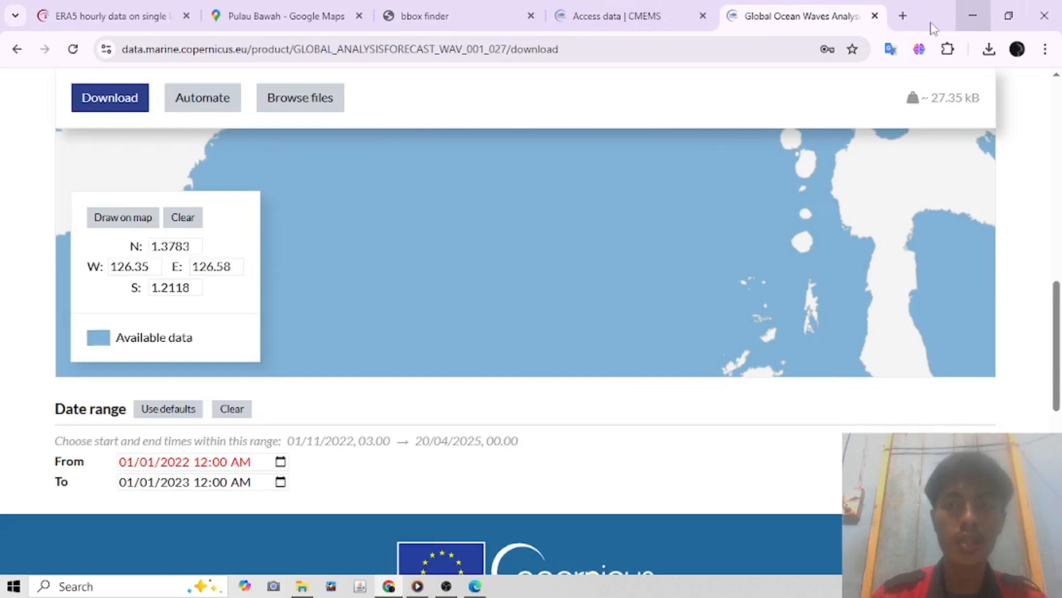
pyautogui.click(973, 15)
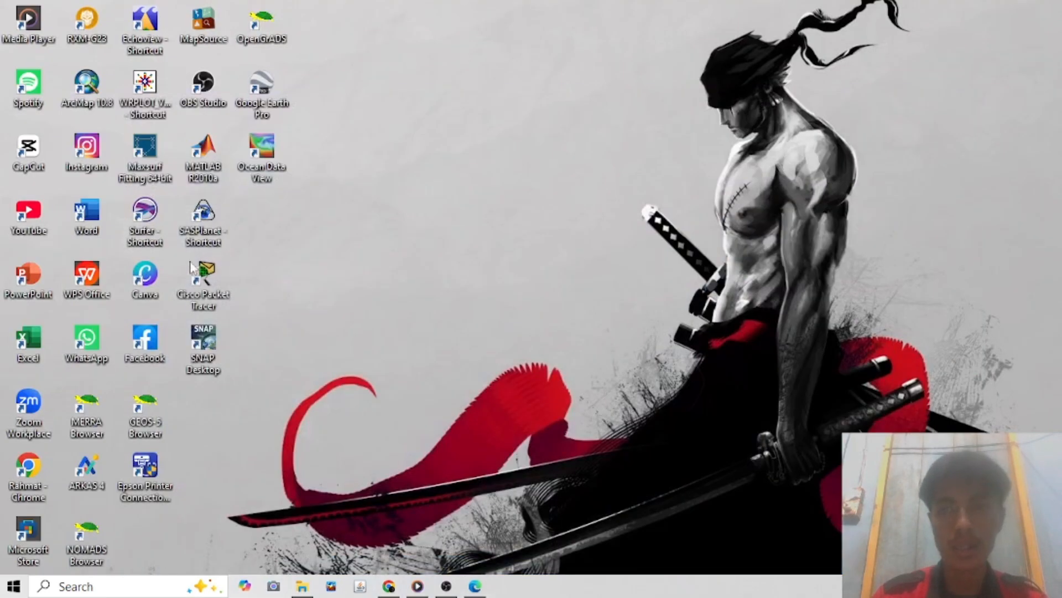
pyautogui.click(446, 585)
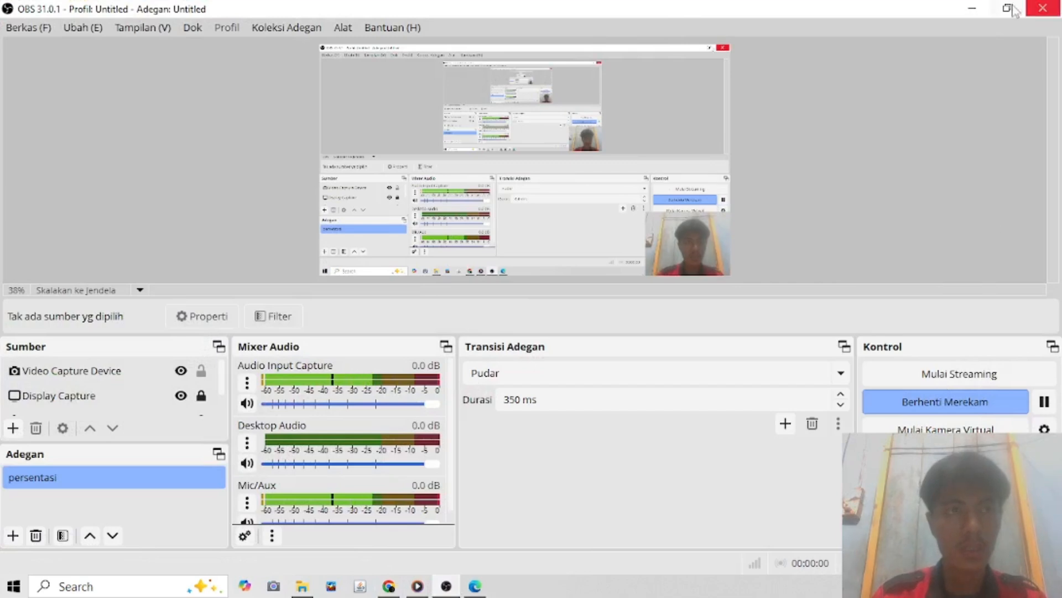
pyautogui.click(968, 10)
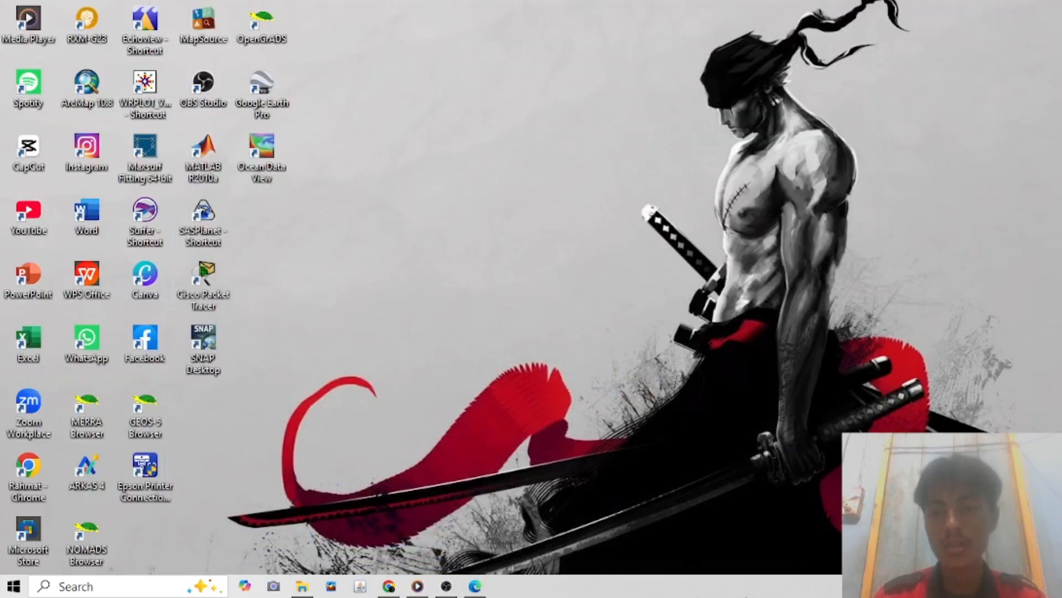
pyautogui.click(331, 588)
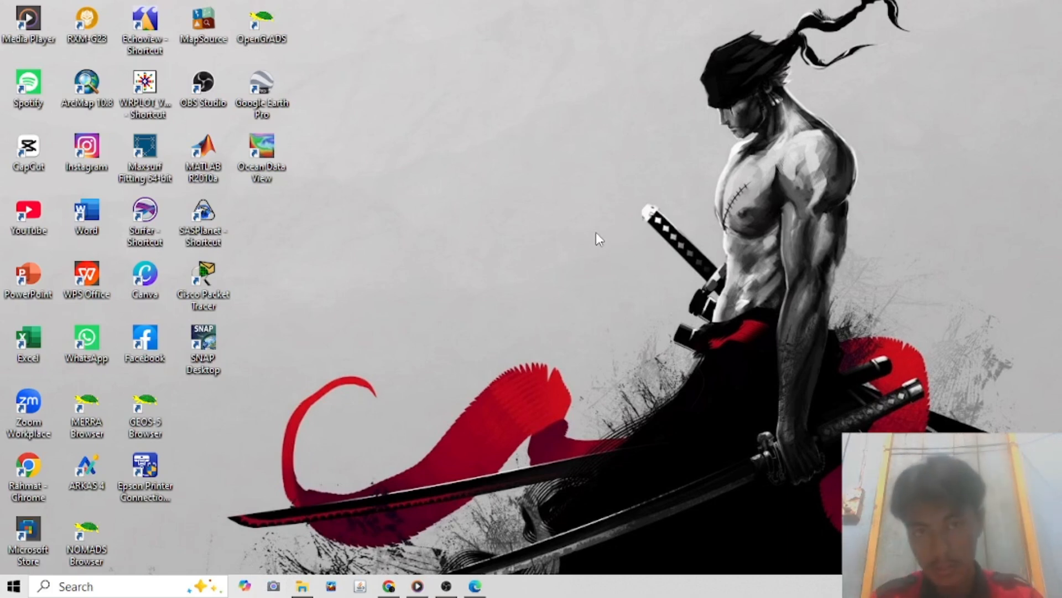
pyautogui.click(331, 587)
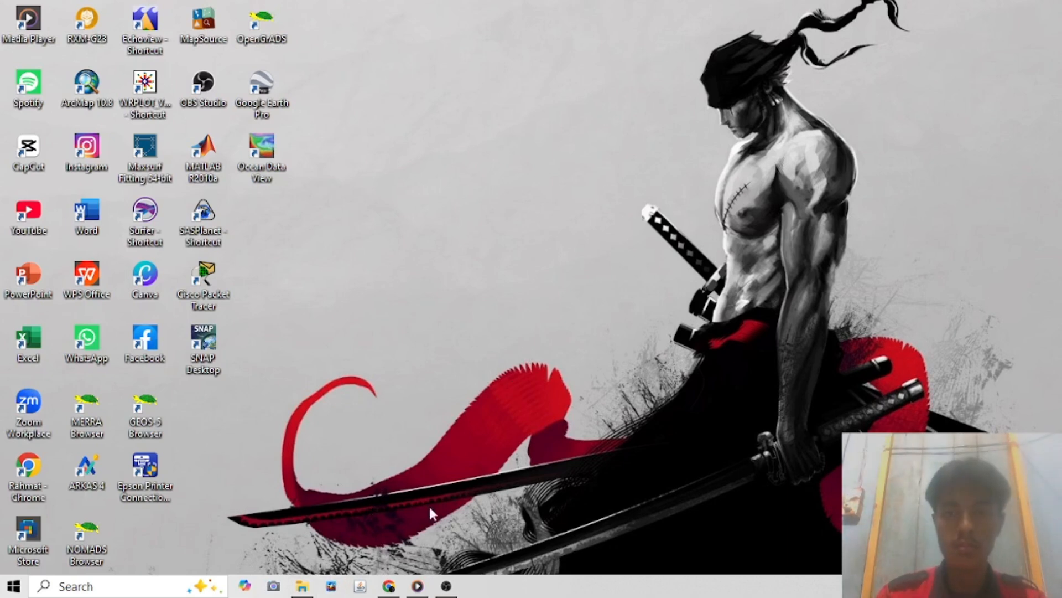
pyautogui.click(447, 586)
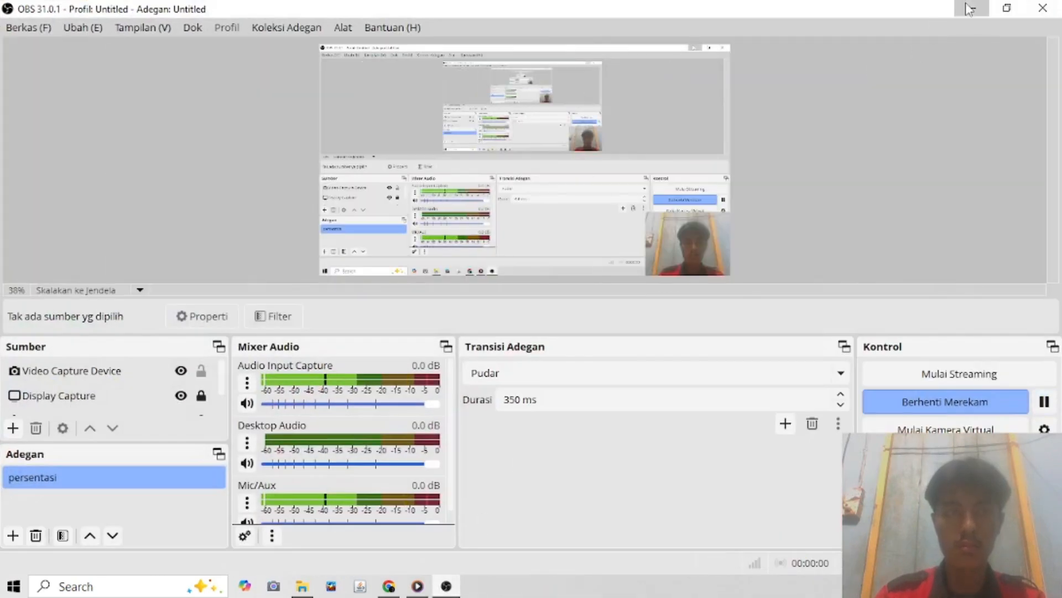
pyautogui.click(972, 9)
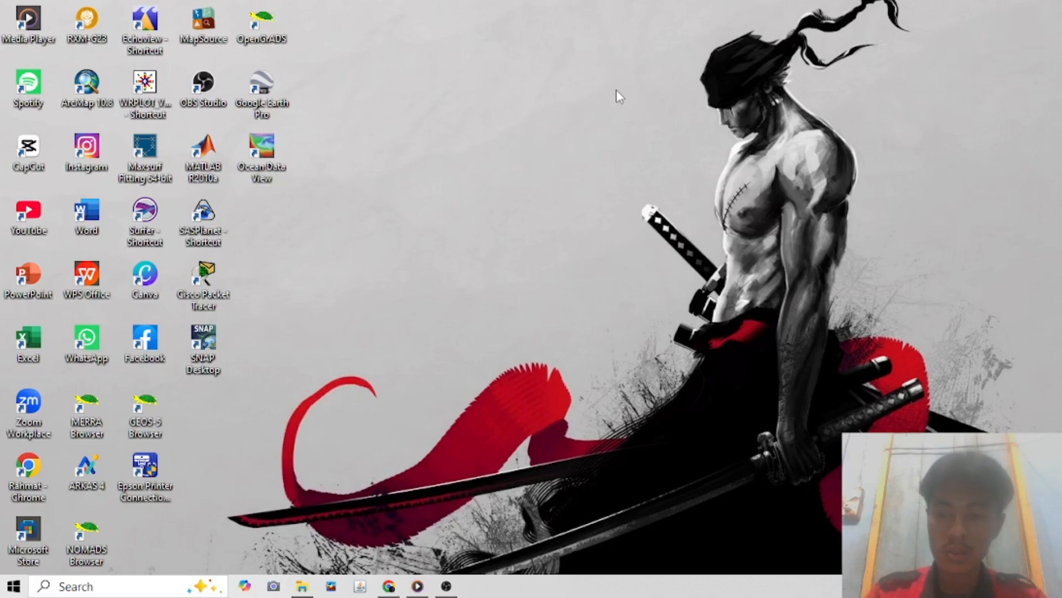
# Launch Panoply, dismiss its initial file selection dialog and try to maximize the Sources window
pyautogui.click(359, 586)
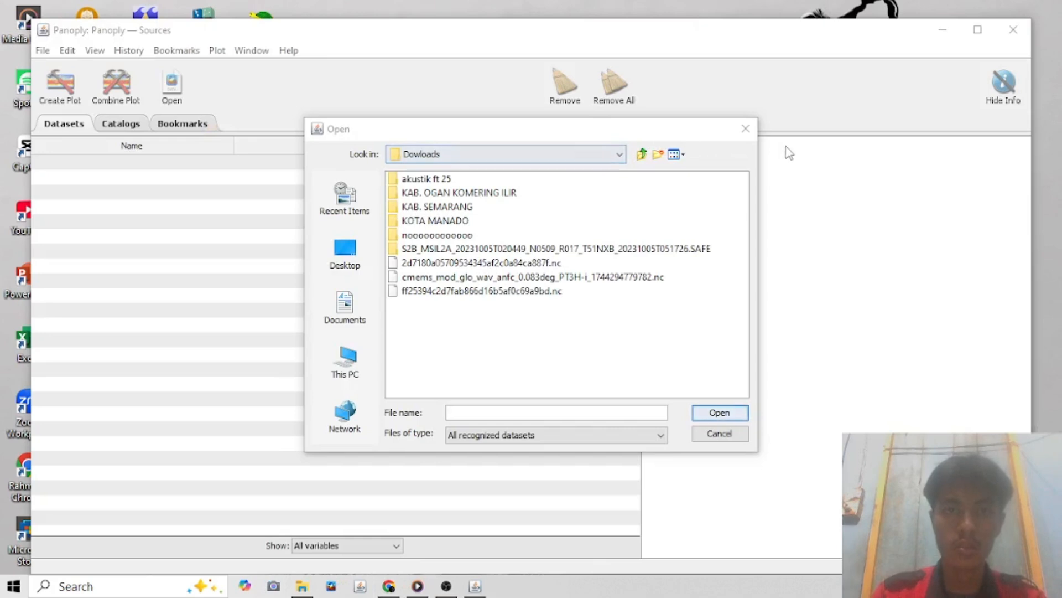
pyautogui.click(745, 129)
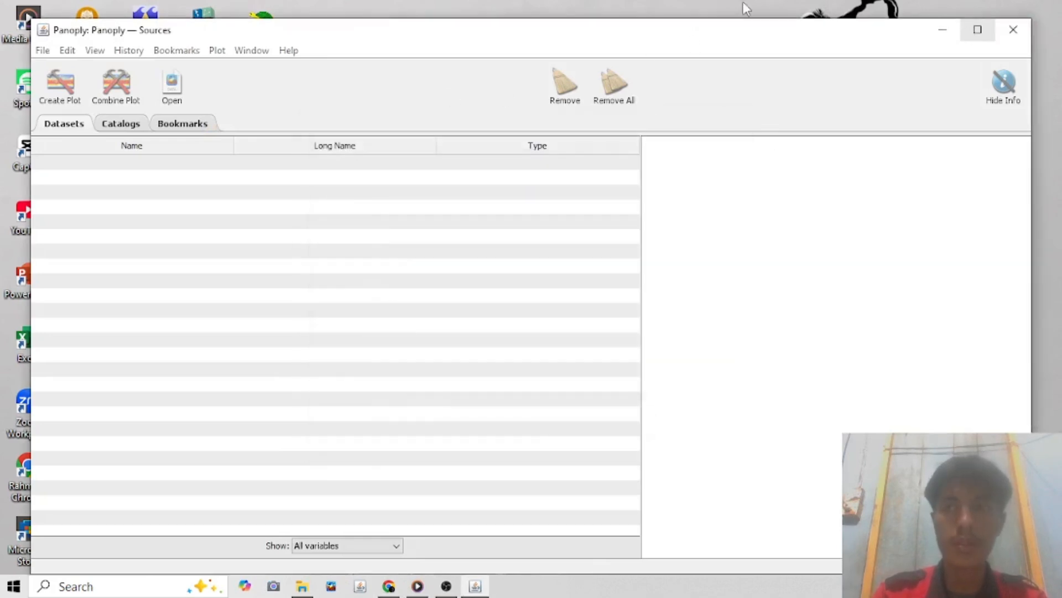
pyautogui.click(976, 31)
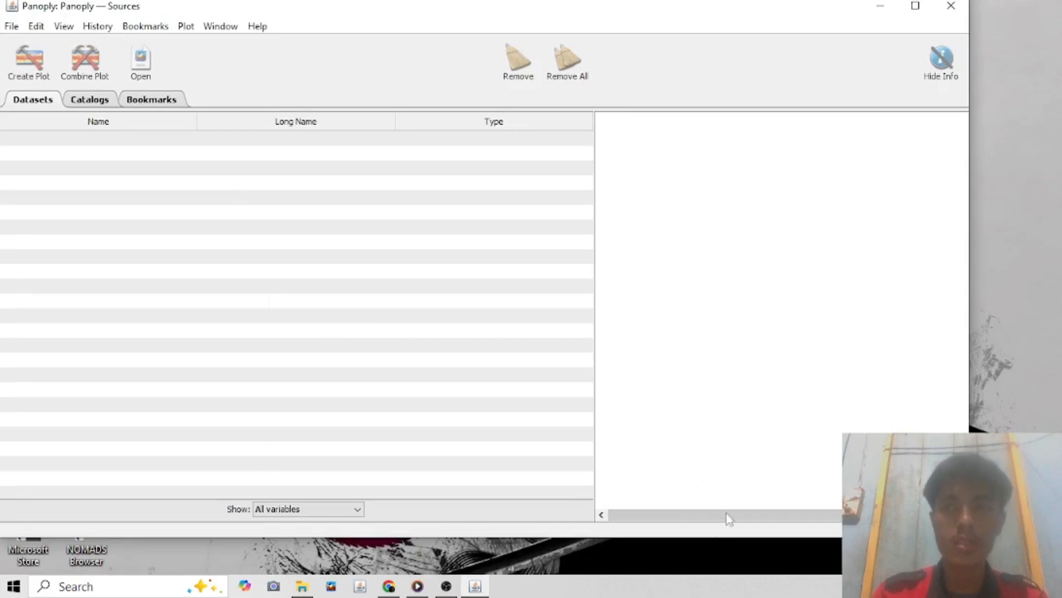
# Open the dataset cmems_mod_glo_wav_anfc_0.083deg_PT3H-i_1744294779782.nc from the Dowloads folder on Local Disk (D:)
pyautogui.click(12, 28)
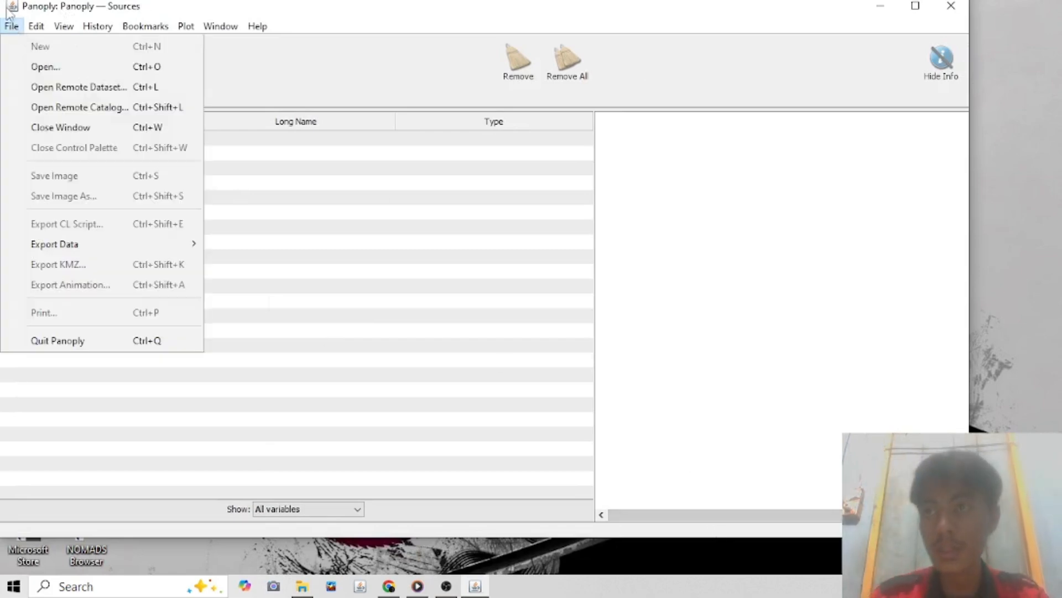
pyautogui.click(45, 67)
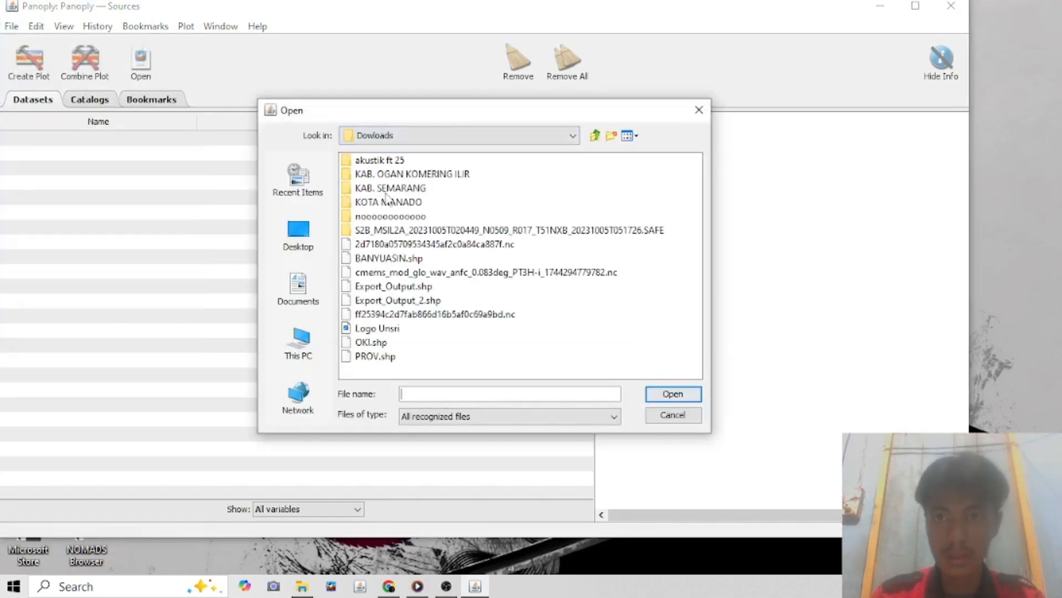
pyautogui.click(530, 136)
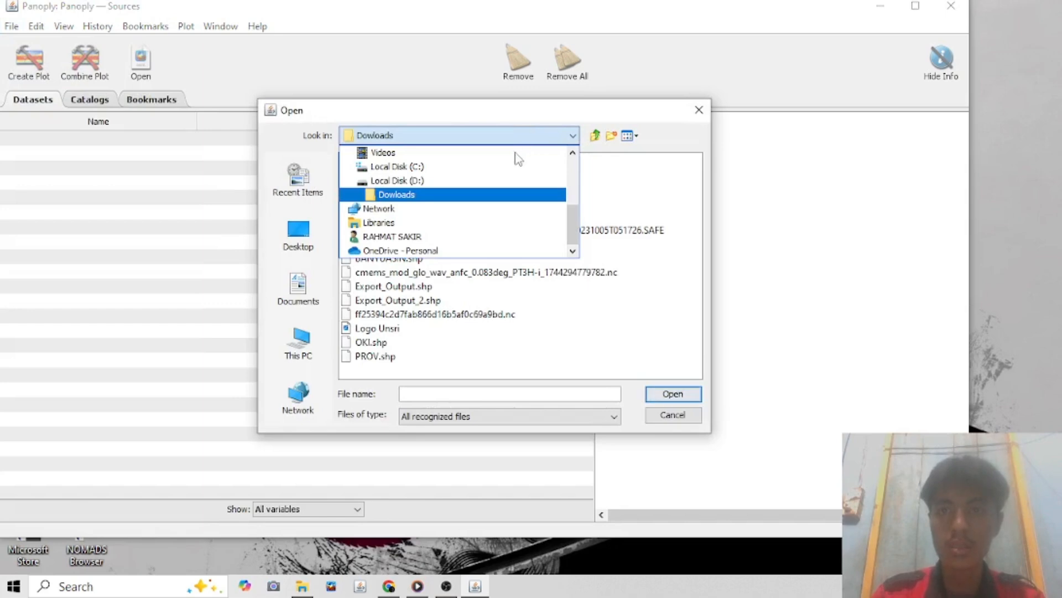
pyautogui.scroll(2, 415, 216)
pyautogui.scroll(-2, 415, 209)
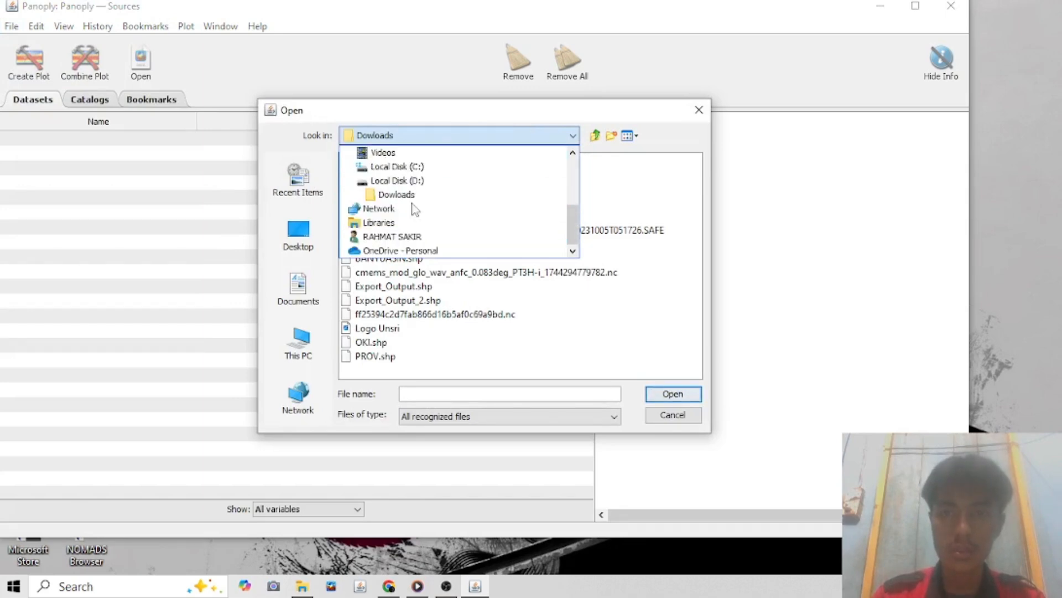
pyautogui.click(393, 184)
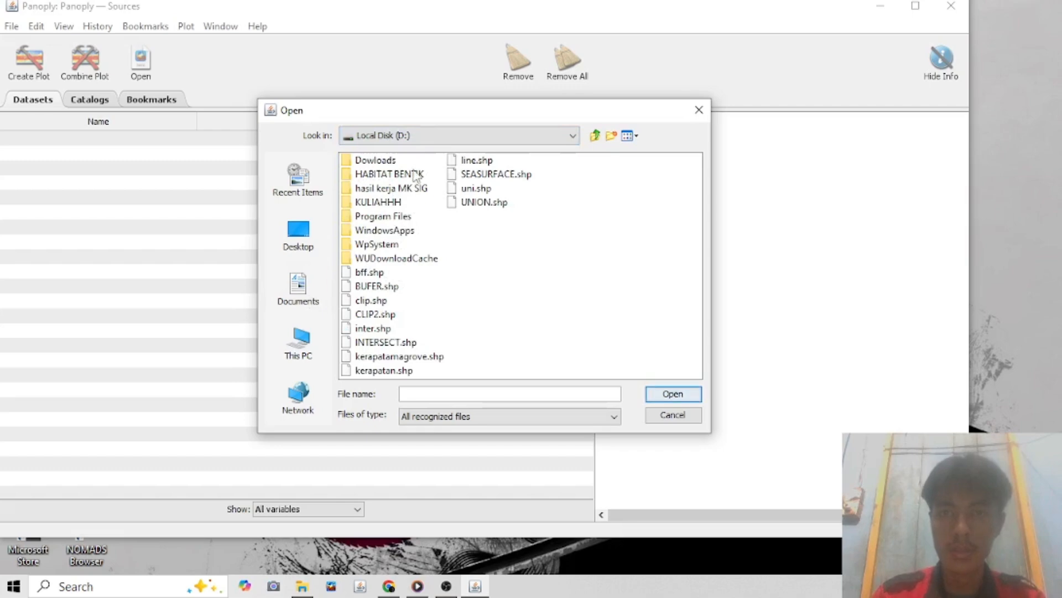
pyautogui.doubleClick(361, 161)
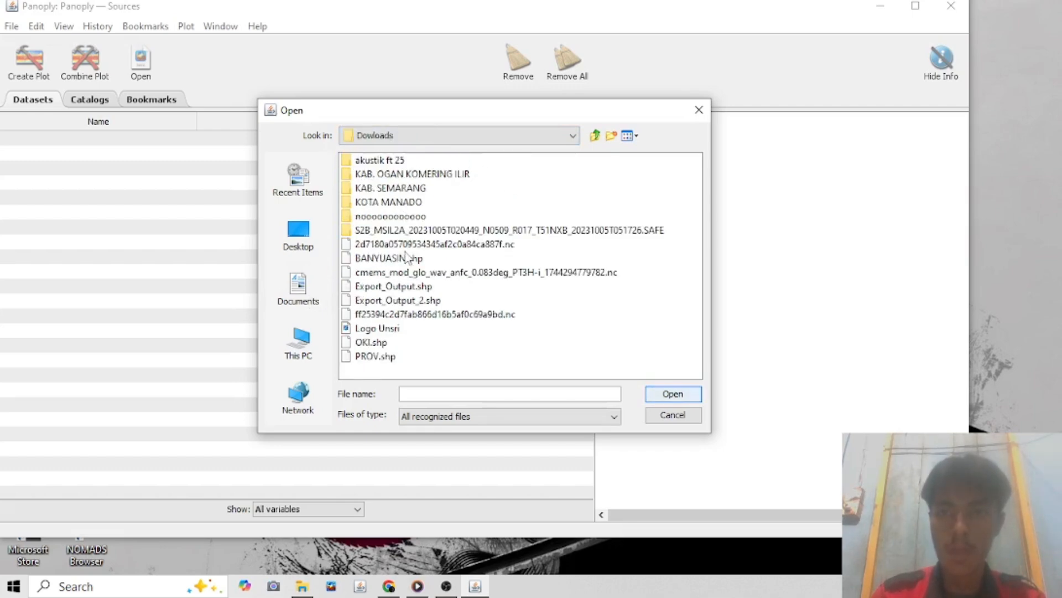
pyautogui.click(373, 271)
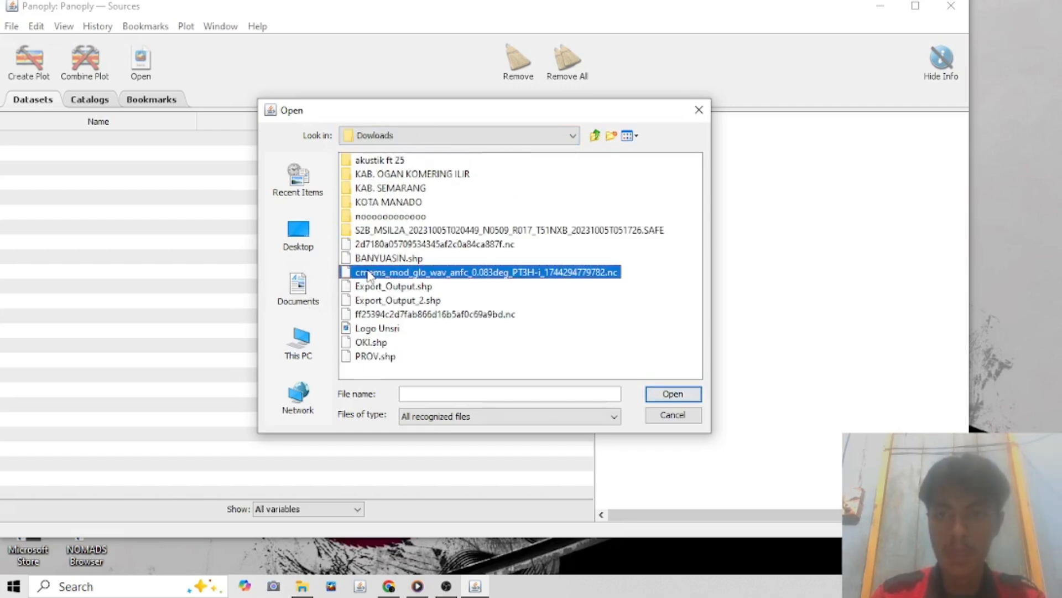
pyautogui.click(667, 396)
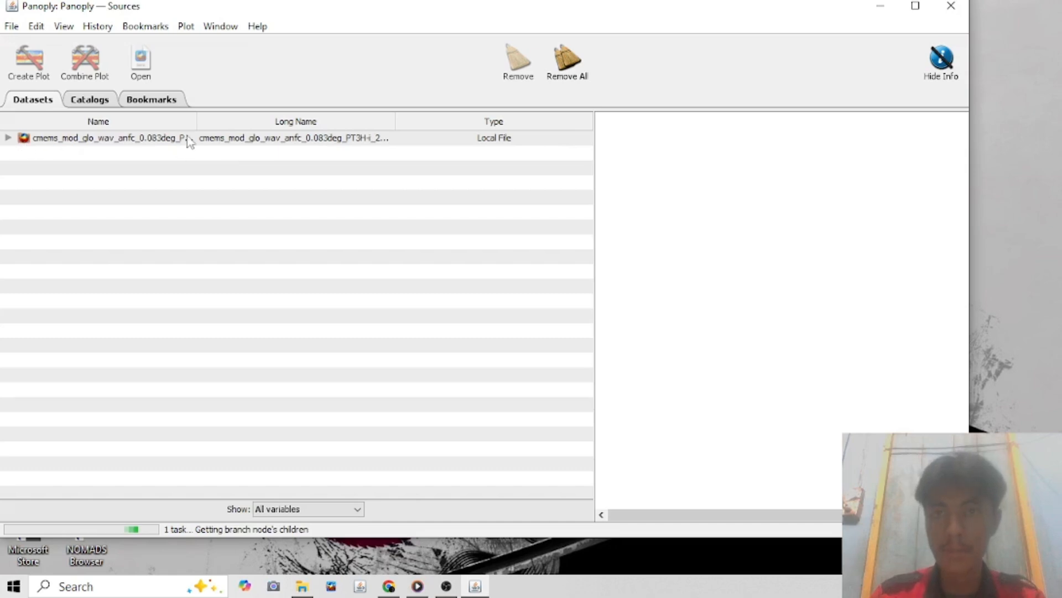
# Create a color contour plot of the dataset's VHM0 variable with longitude as X axis and latitude as Y axis, and move Plot Controls aside
pyautogui.click(8, 138)
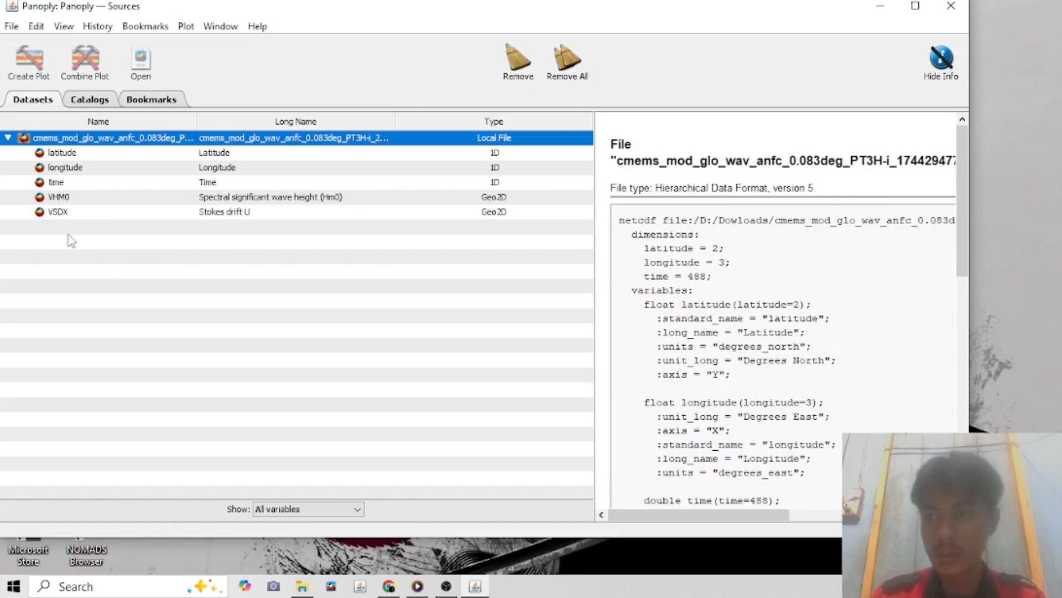
pyautogui.click(59, 200)
pyautogui.rightClick(116, 199)
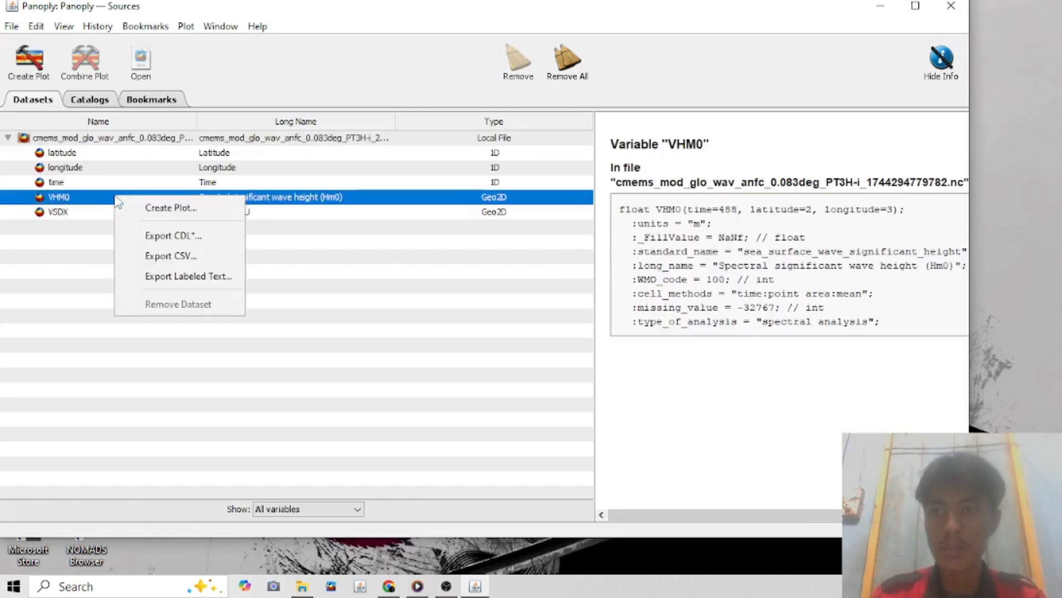
pyautogui.click(175, 214)
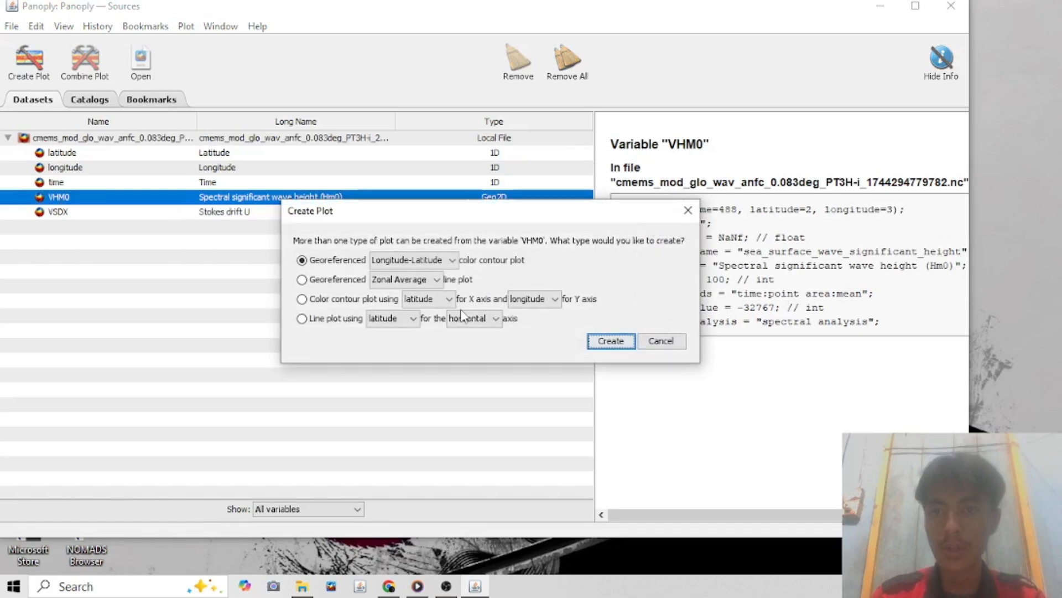
pyautogui.click(442, 300)
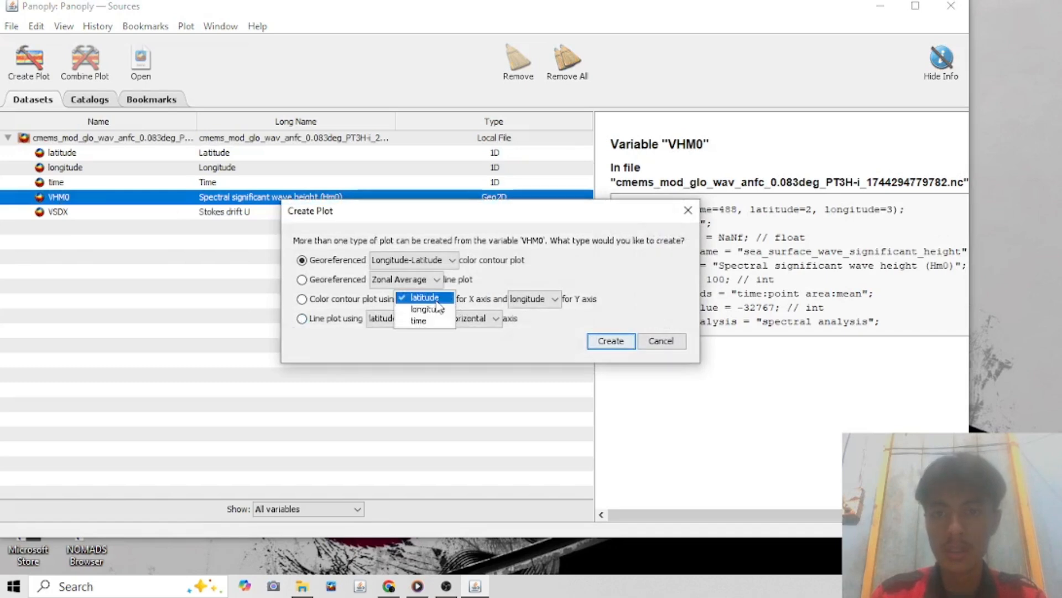
pyautogui.click(426, 374)
pyautogui.click(534, 299)
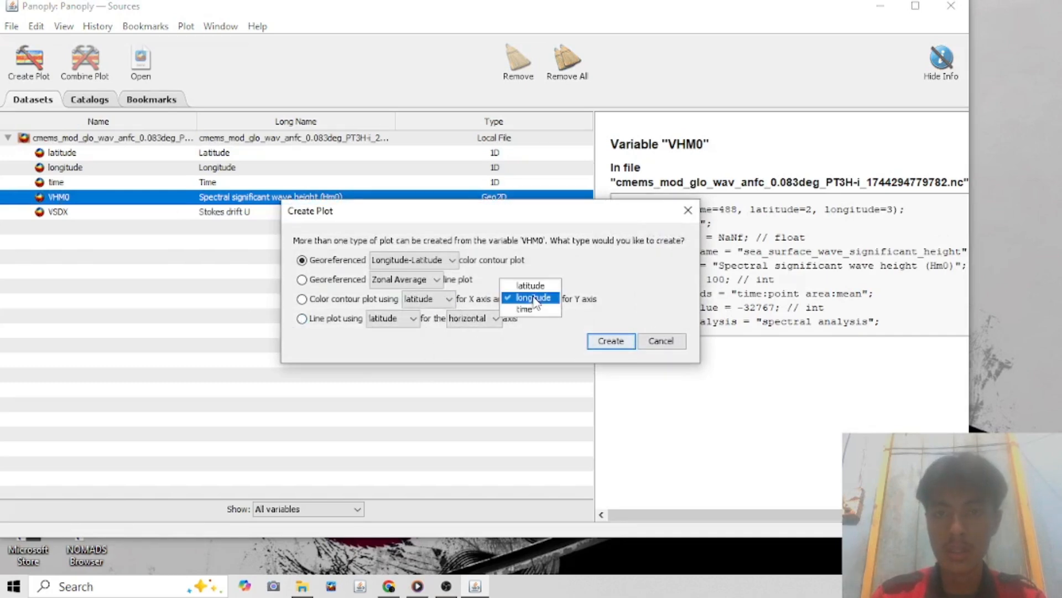
pyautogui.click(530, 286)
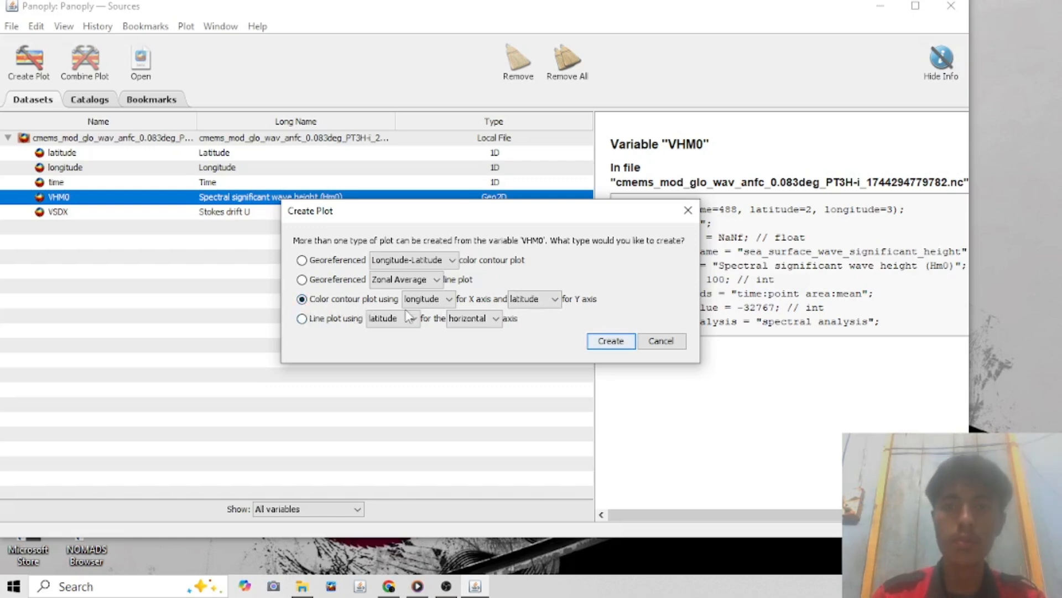
pyautogui.click(610, 341)
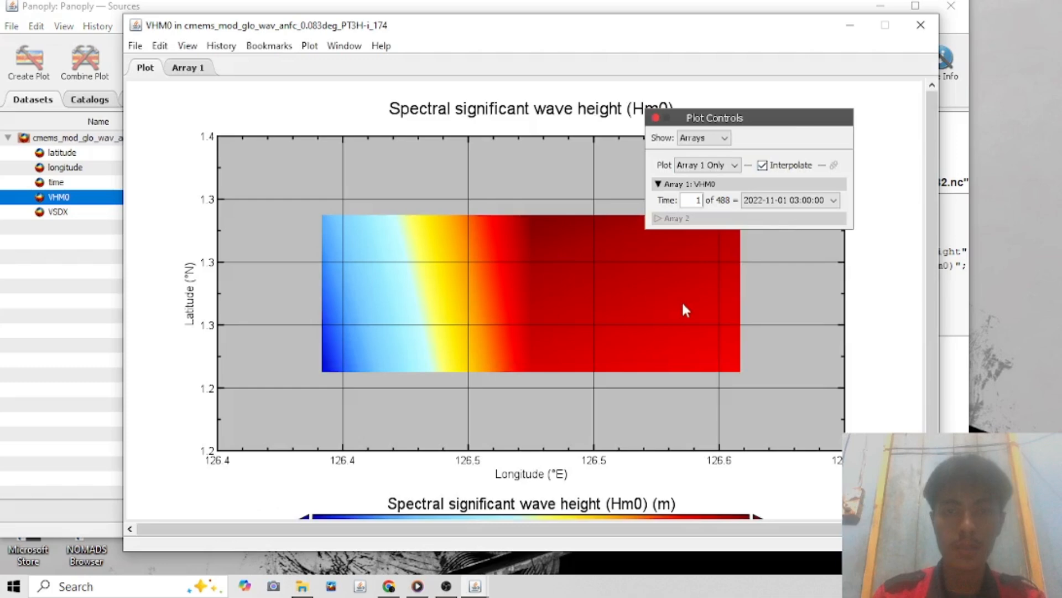
pyautogui.moveTo(735, 35); pyautogui.dragTo(753, 9)
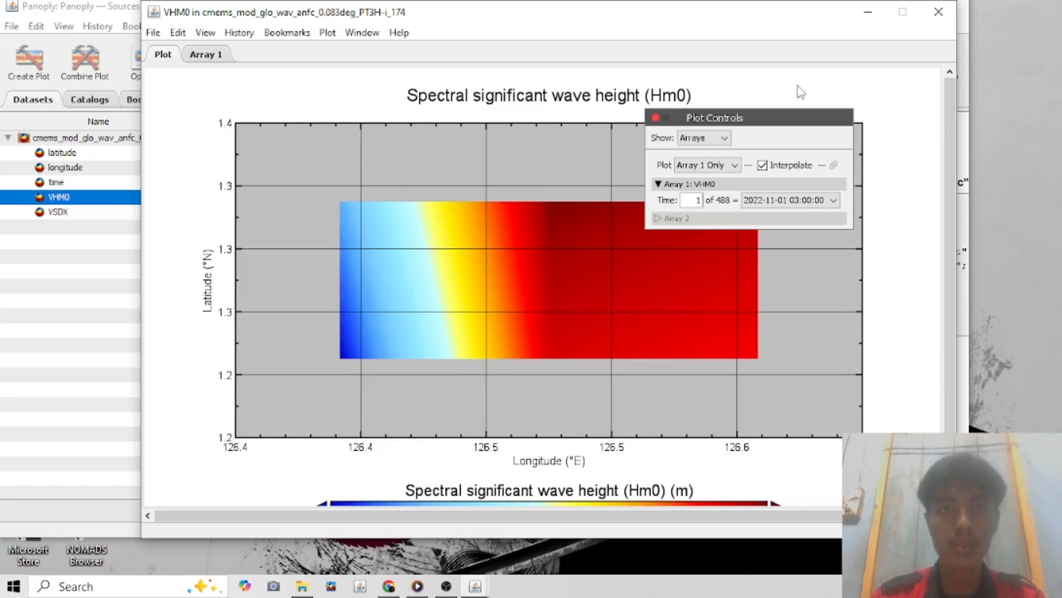
pyautogui.moveTo(751, 121); pyautogui.dragTo(851, 57)
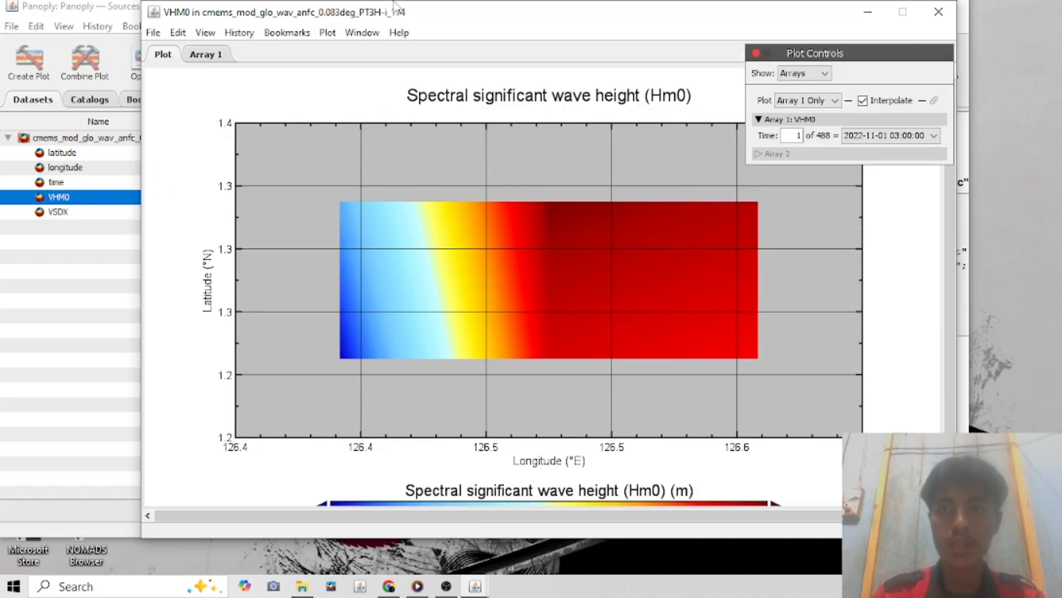
# Review the bbox finder area and the Global Ocean Waves bounding box in Chrome, and return to the VHM0 plot in Panoply
pyautogui.click(389, 586)
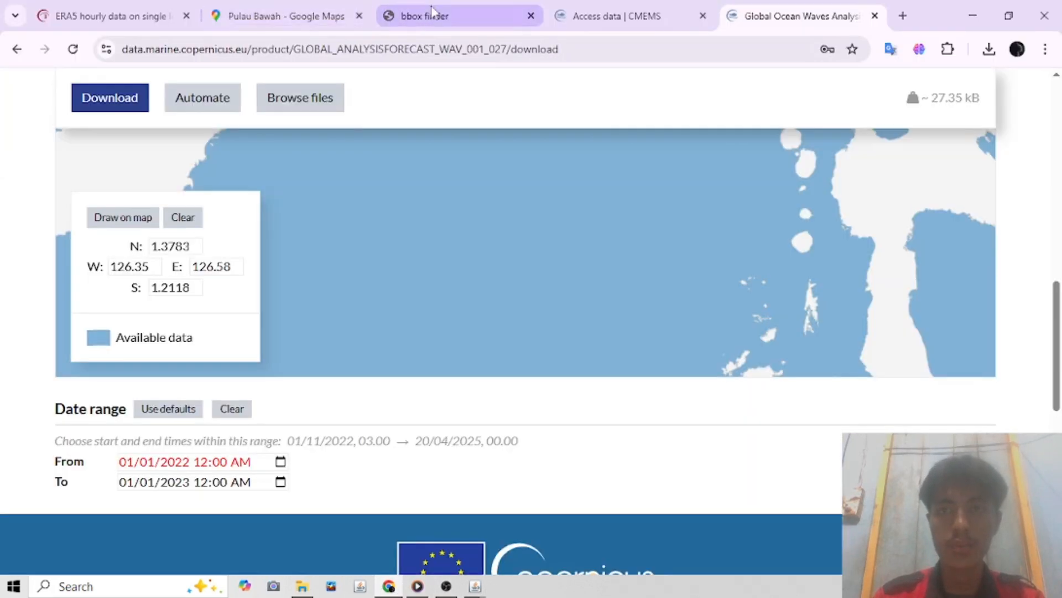
pyautogui.click(432, 12)
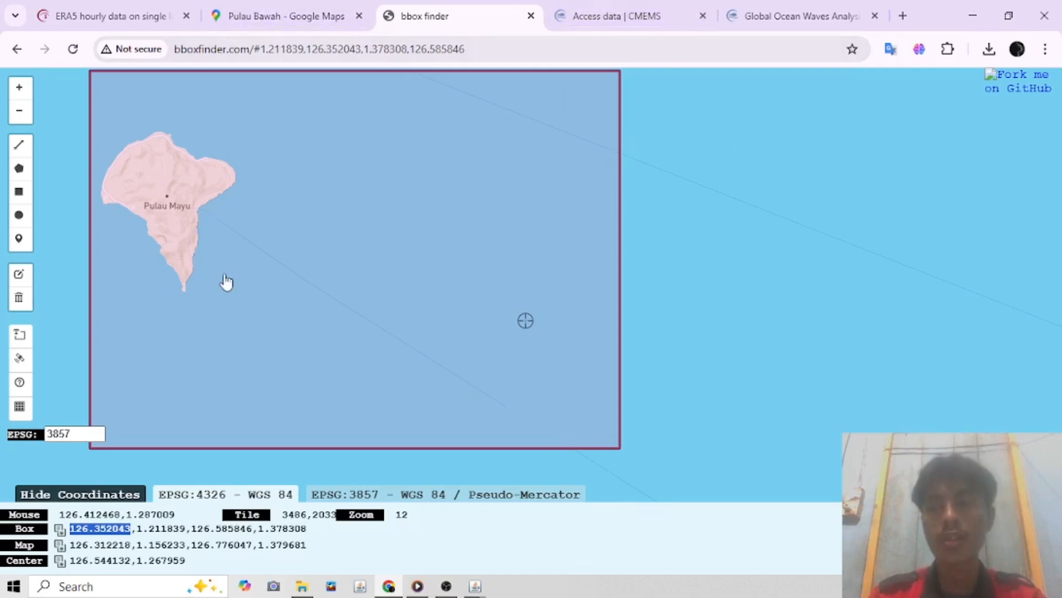
pyautogui.click(692, 17)
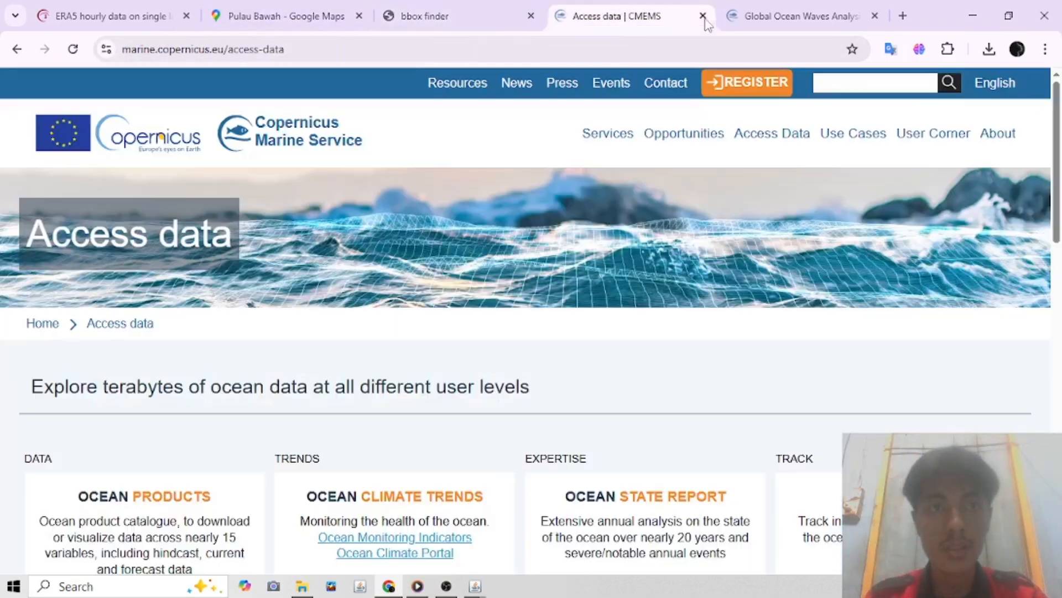
pyautogui.click(776, 22)
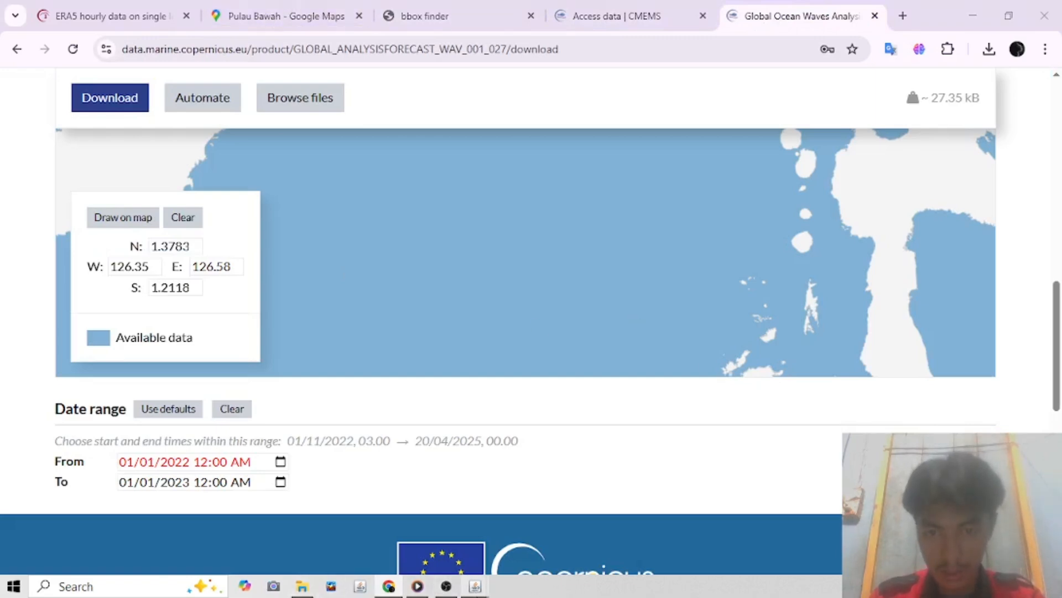
pyautogui.moveTo(475, 586)
pyautogui.click(559, 526)
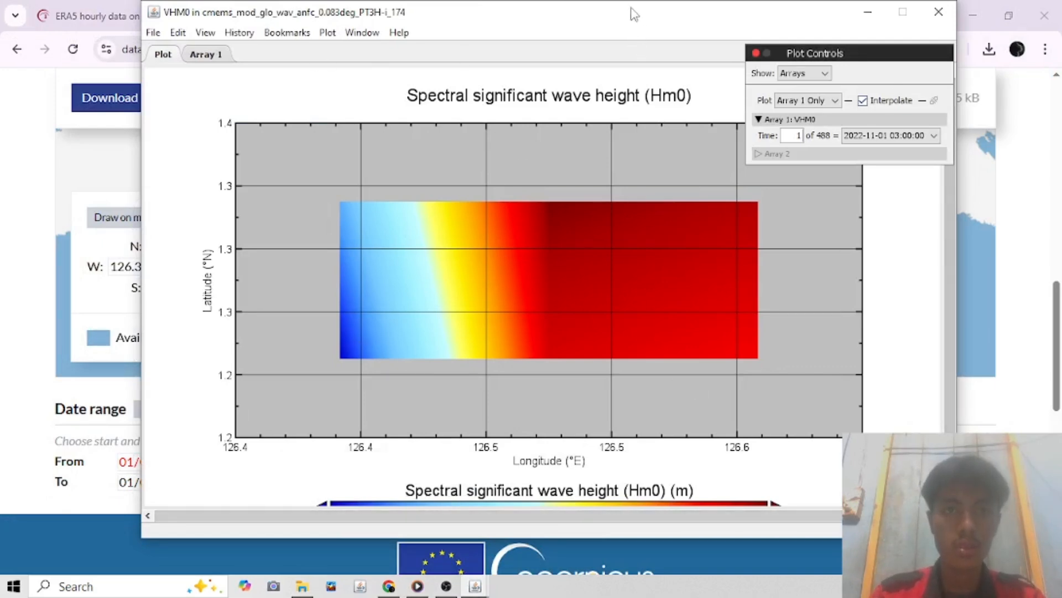
# Export the VHM0 plot as an MP4 video animation at 30 fps, saving it under the suggested file name in the Downloads folder
pyautogui.moveTo(950, 384); pyautogui.dragTo(950, 422)
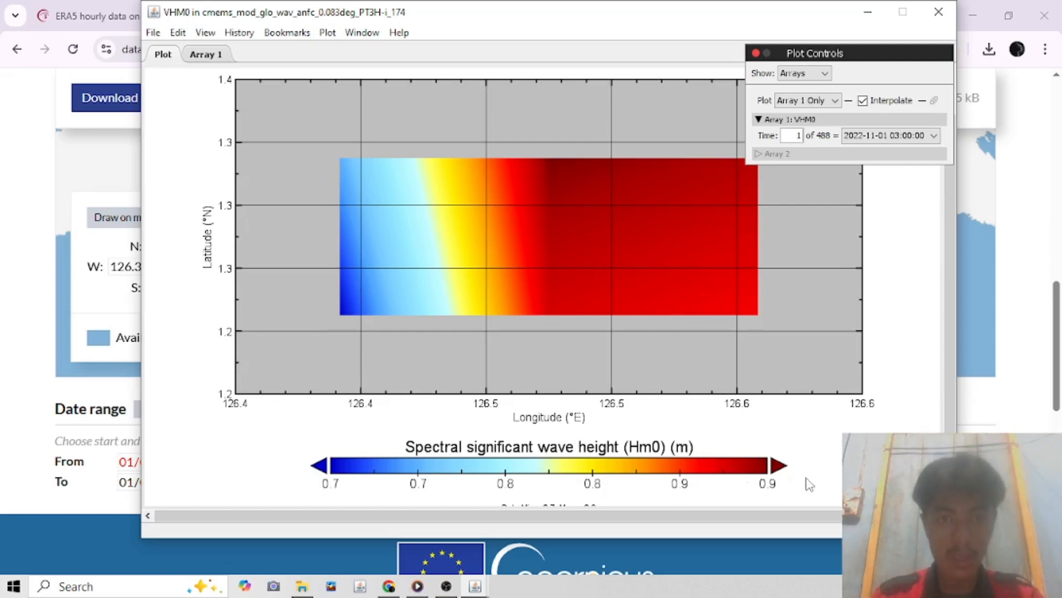
pyautogui.click(159, 36)
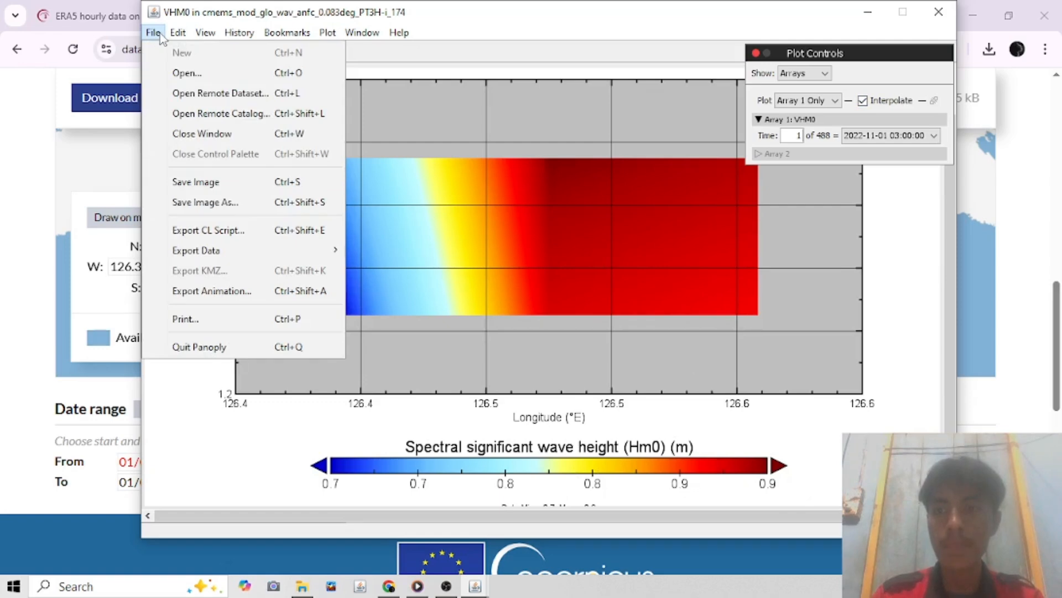
pyautogui.click(238, 291)
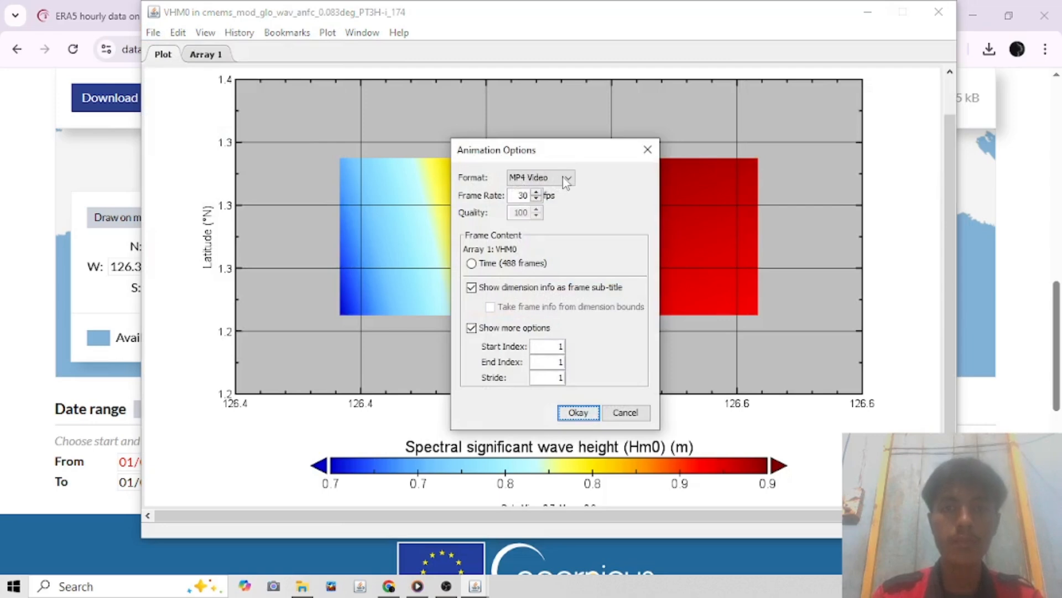
pyautogui.click(566, 183)
pyautogui.click(564, 178)
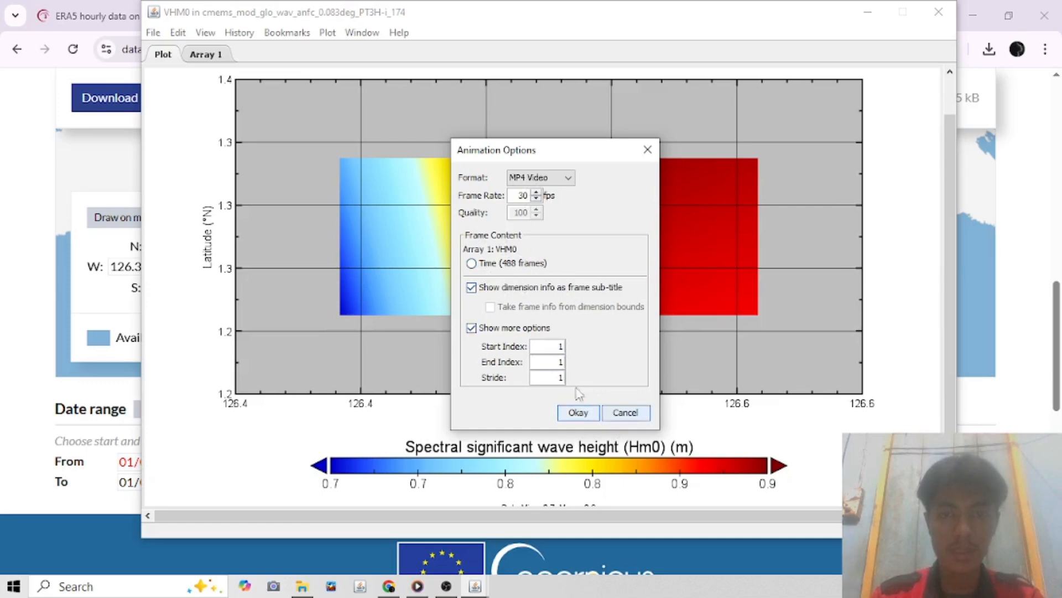
pyautogui.click(577, 412)
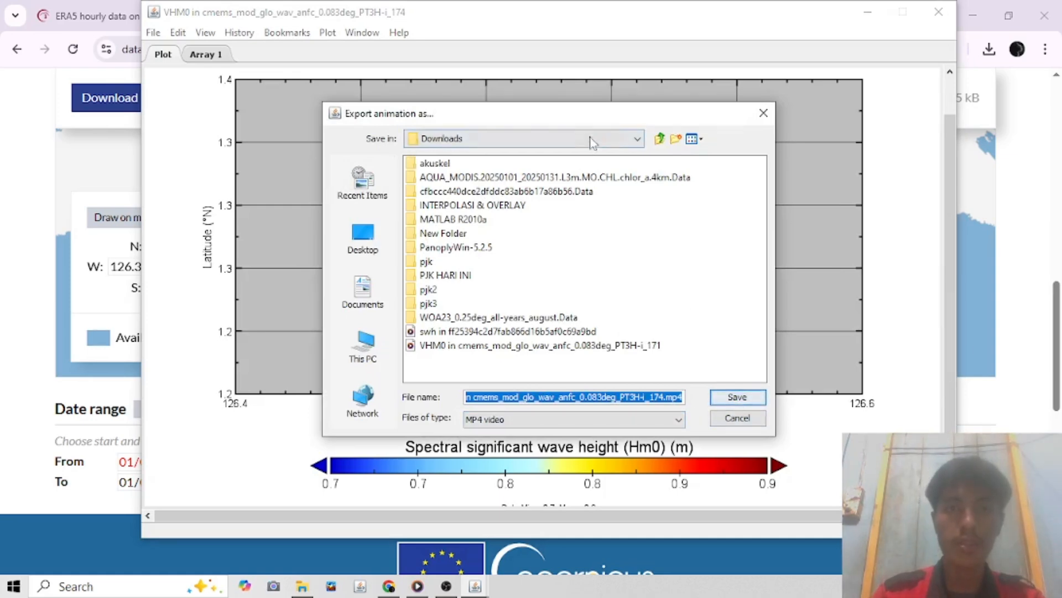
pyautogui.click(739, 398)
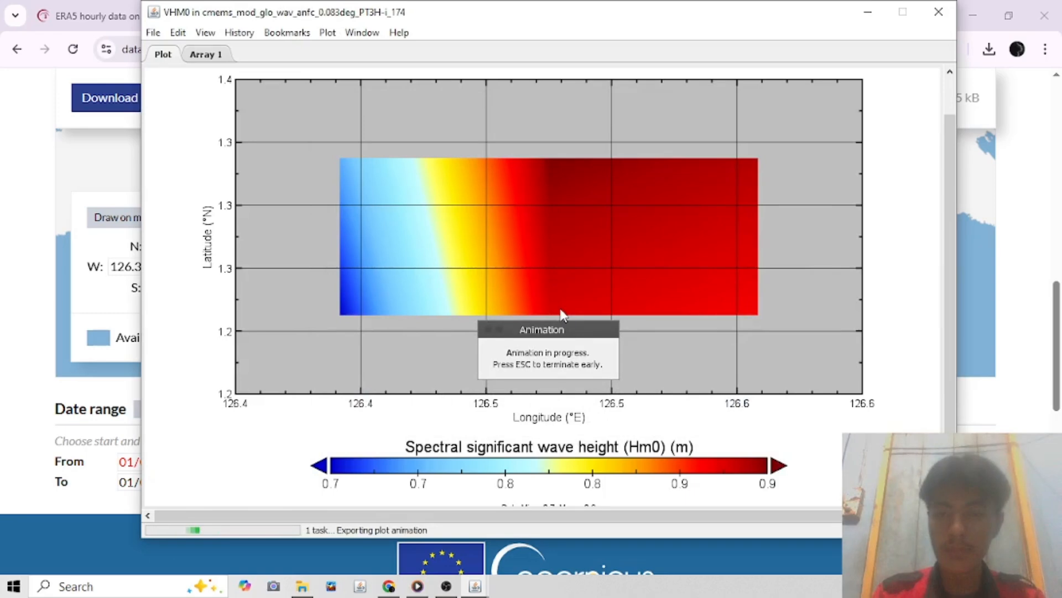
# Minimize the open windows and browse File Explorer to the Downloads folder under This PC to find the exported animation
pyautogui.click(445, 588)
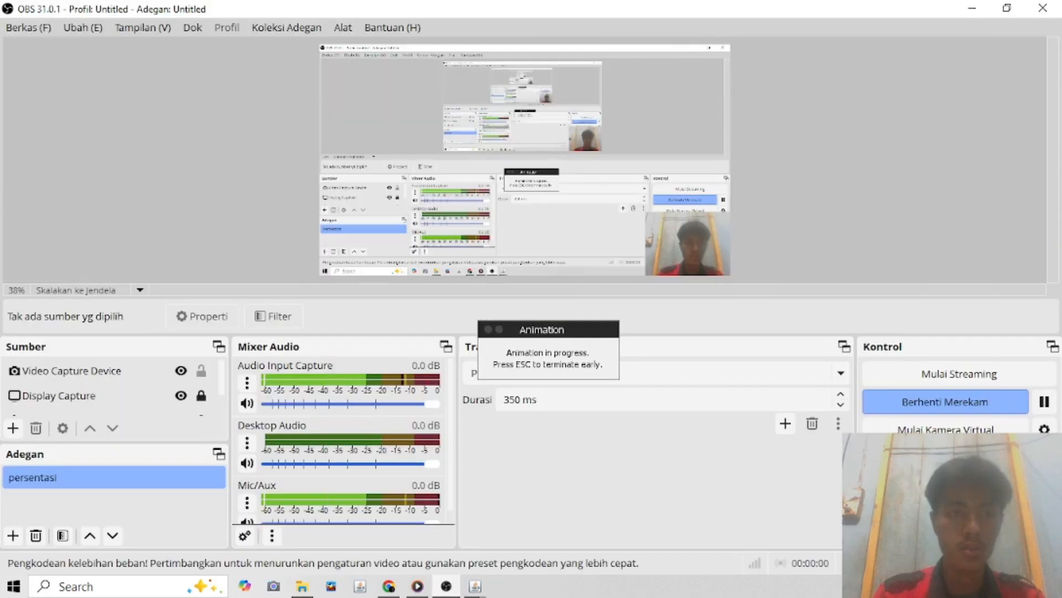
pyautogui.click(972, 8)
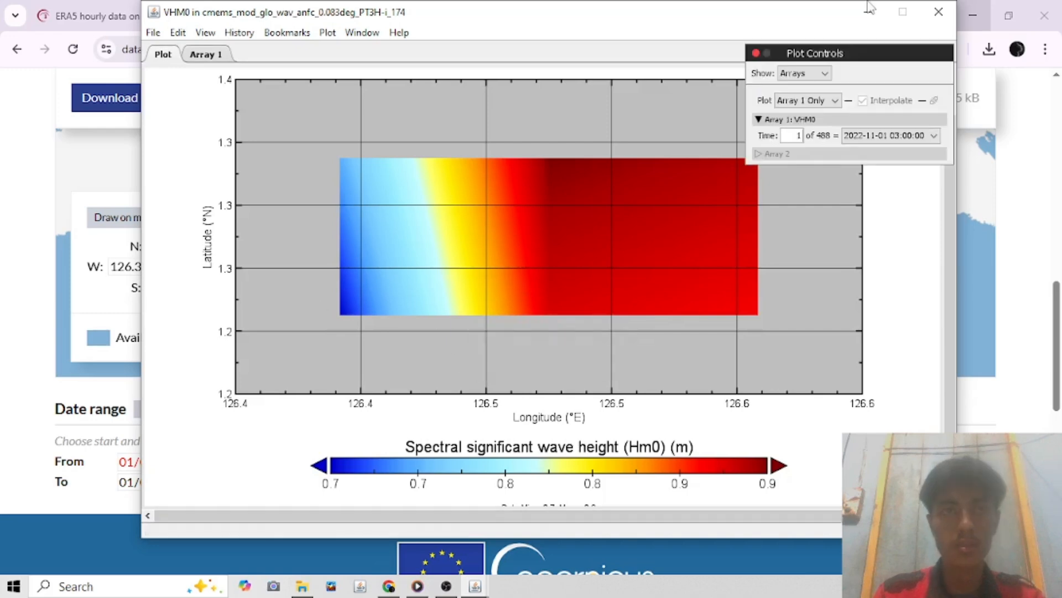
pyautogui.click(869, 9)
pyautogui.click(969, 10)
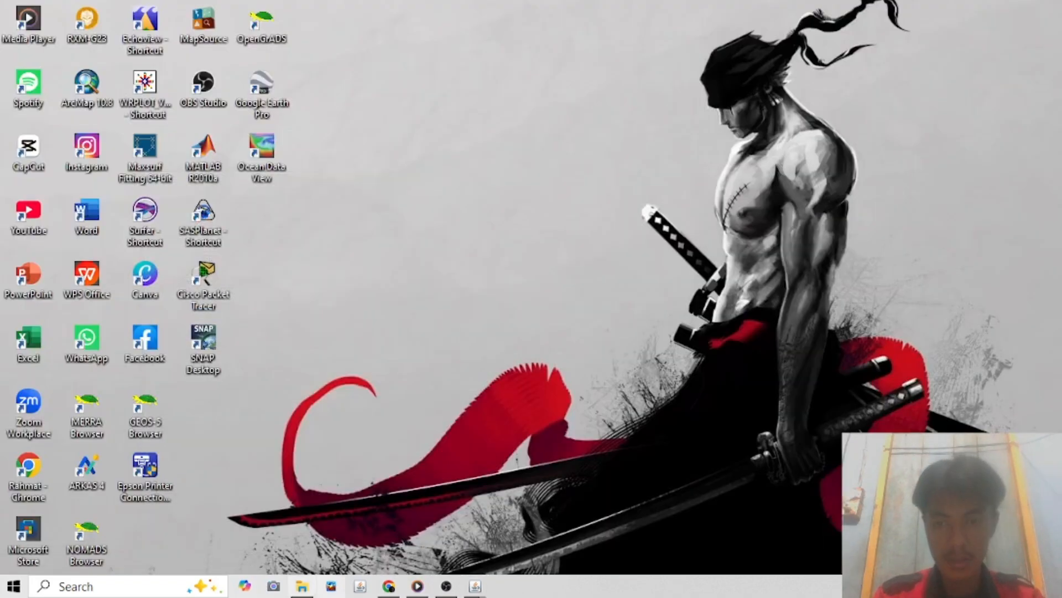
pyautogui.click(302, 586)
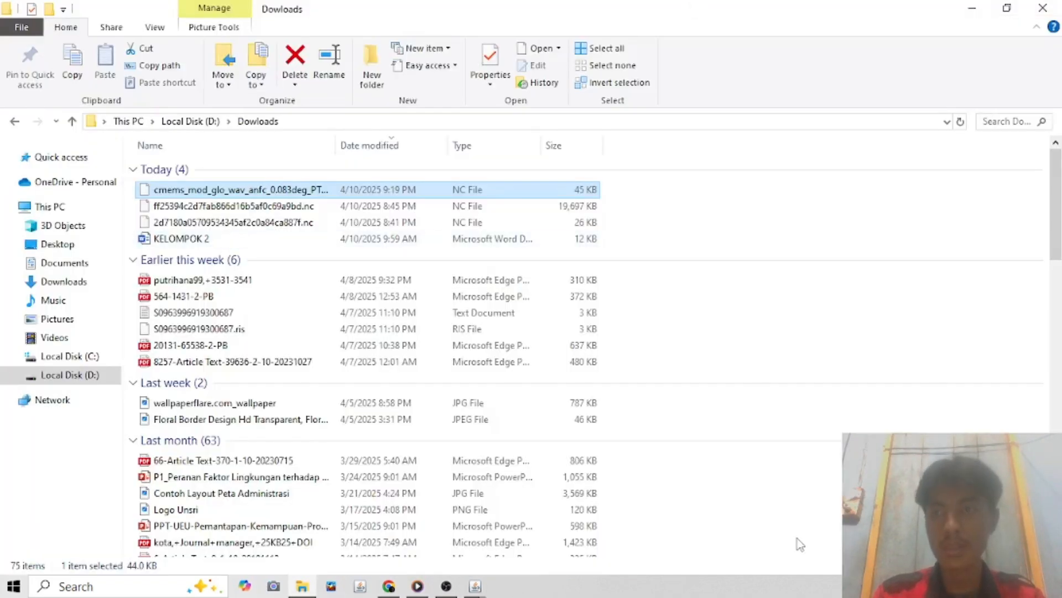
pyautogui.click(65, 339)
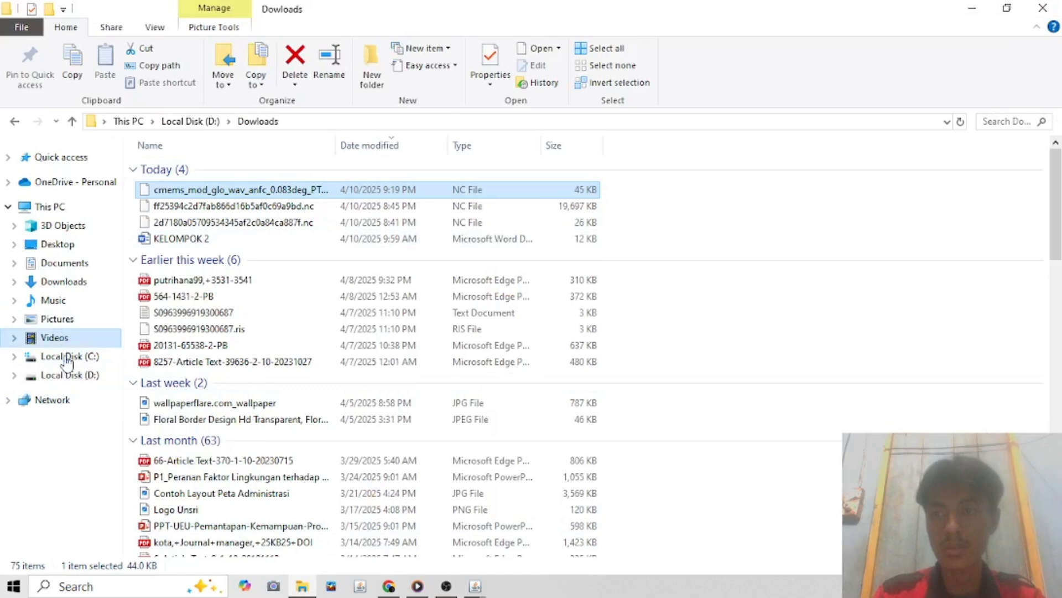
pyautogui.click(66, 375)
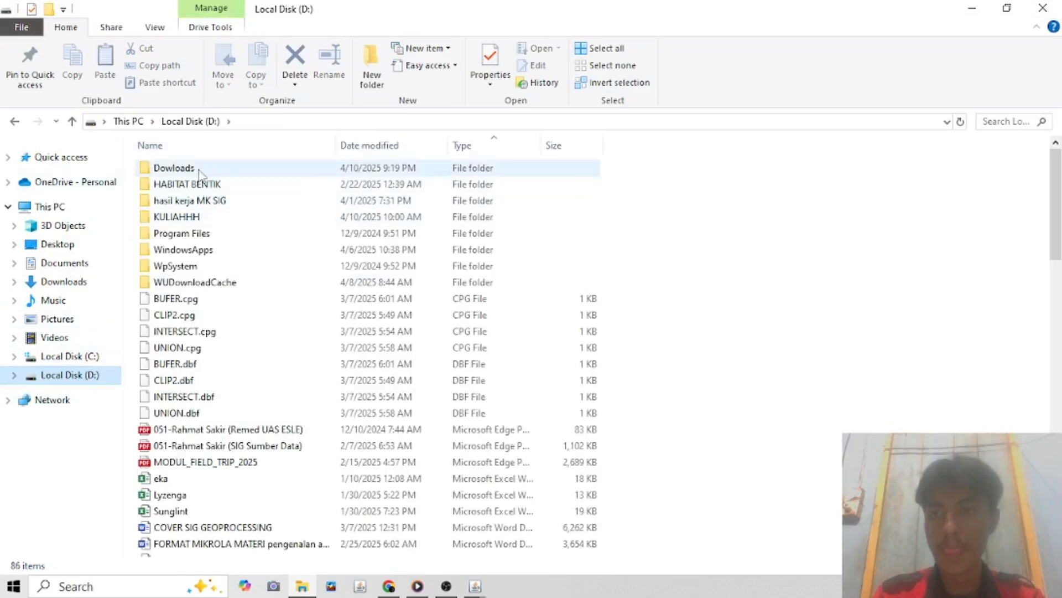
pyautogui.click(198, 168)
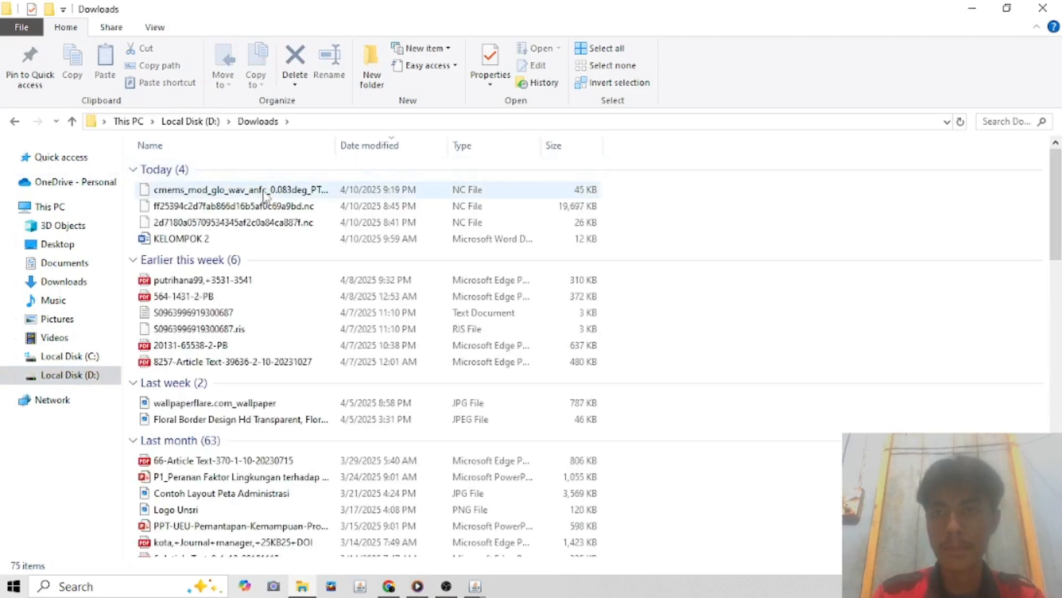
pyautogui.click(64, 281)
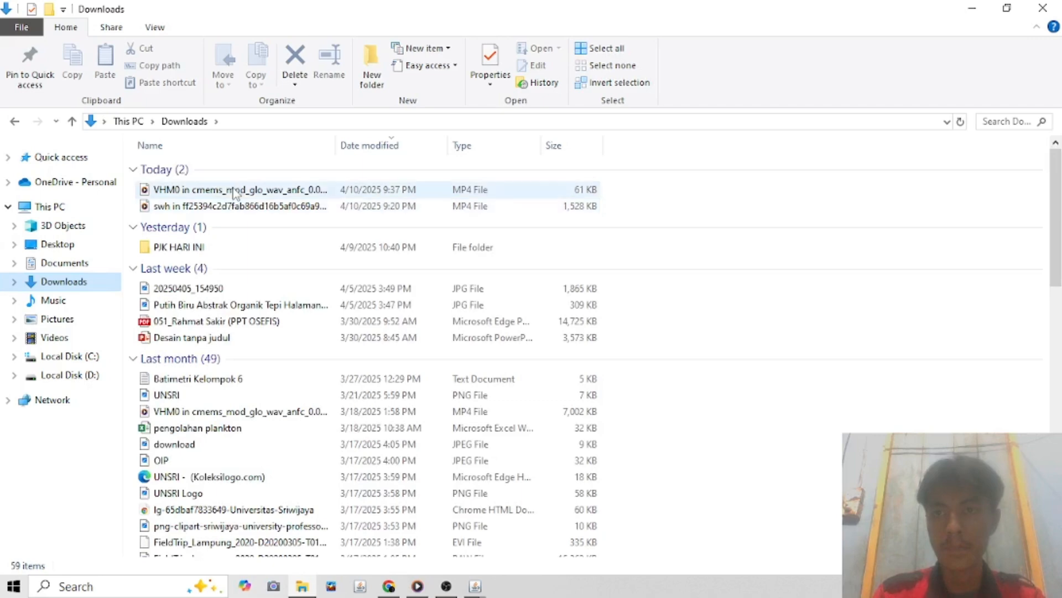
# Try to open the exported VHM0 MP4 animation from the Downloads folder in Media Player, leaving its file name unchanged
pyautogui.click(233, 189)
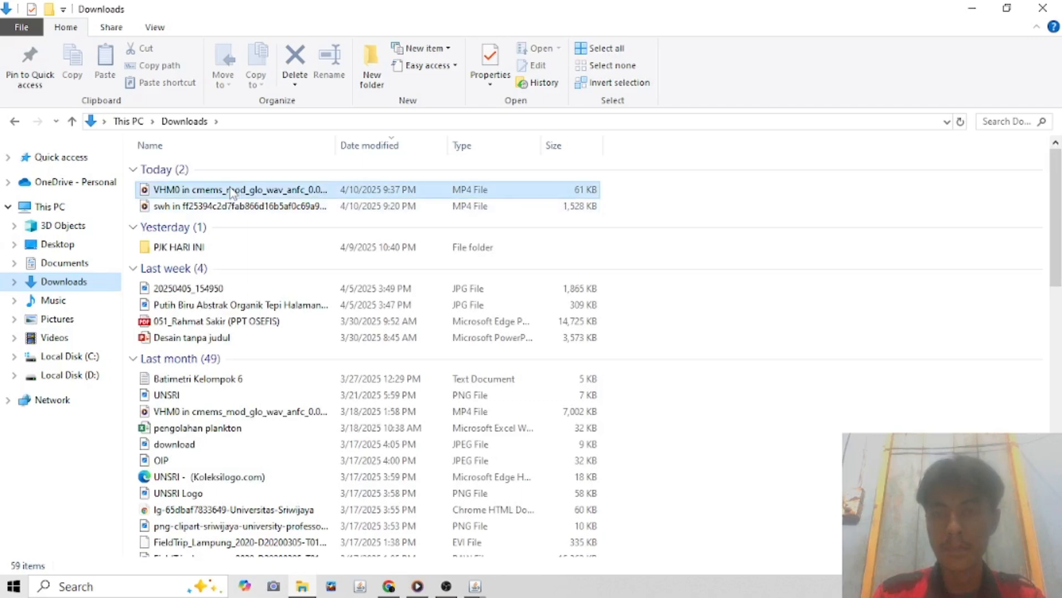
pyautogui.doubleClick(407, 189)
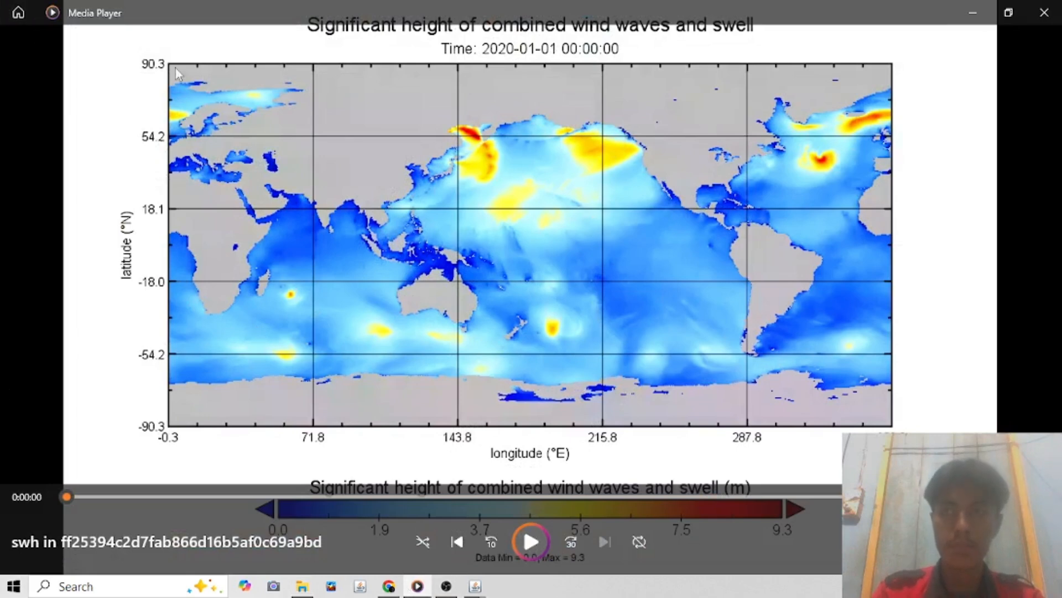
pyautogui.click(975, 12)
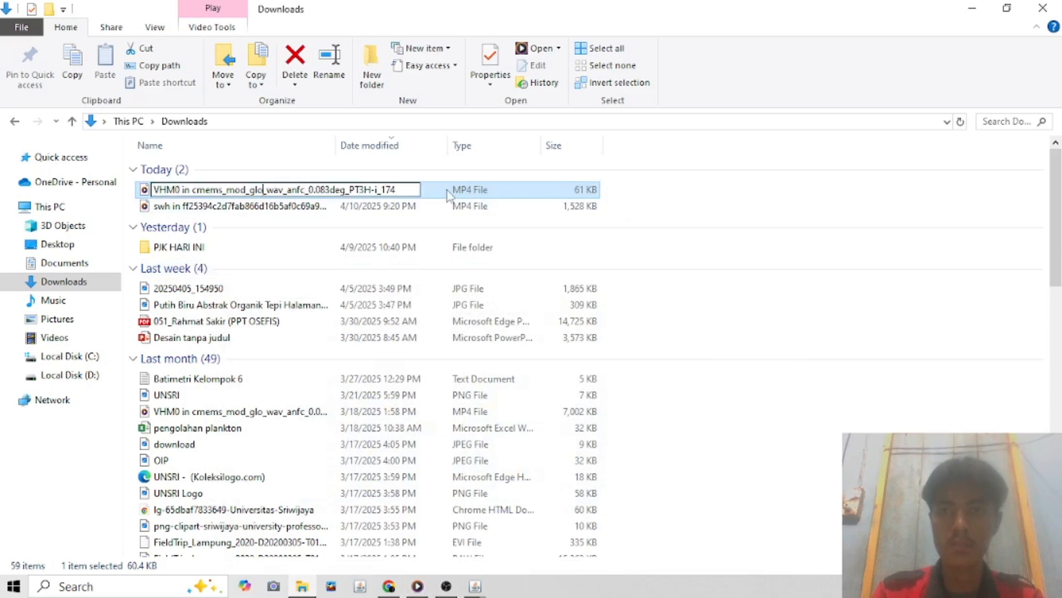
pyautogui.click(487, 188)
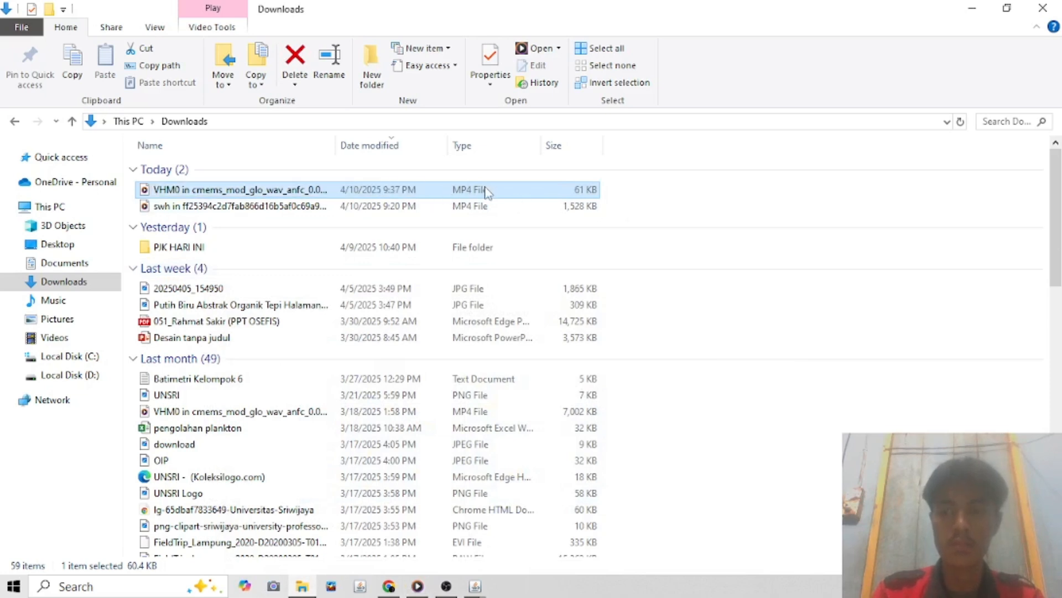
pyautogui.doubleClick(487, 191)
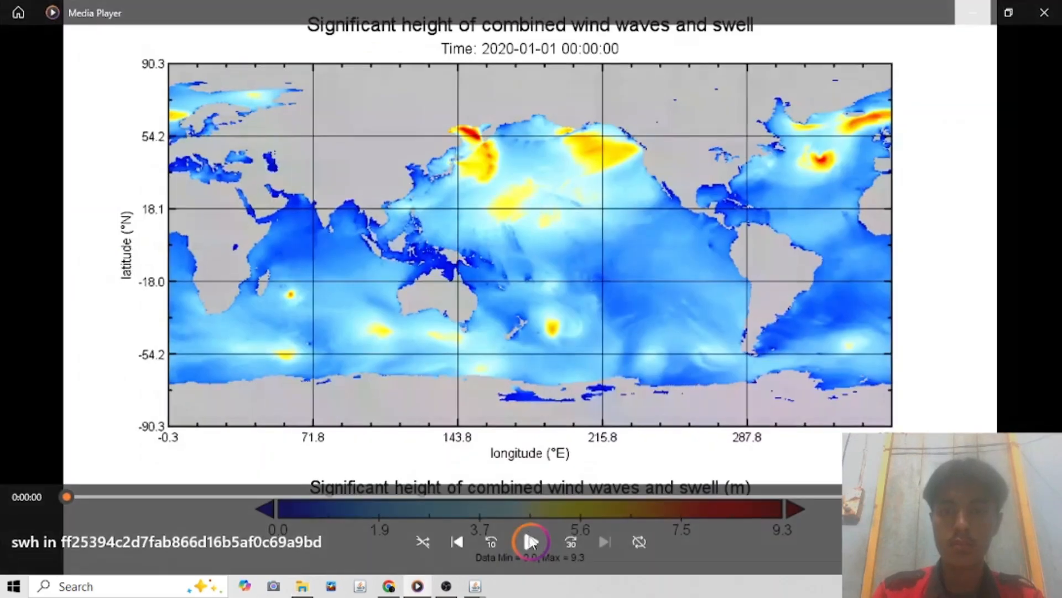
pyautogui.click(964, 21)
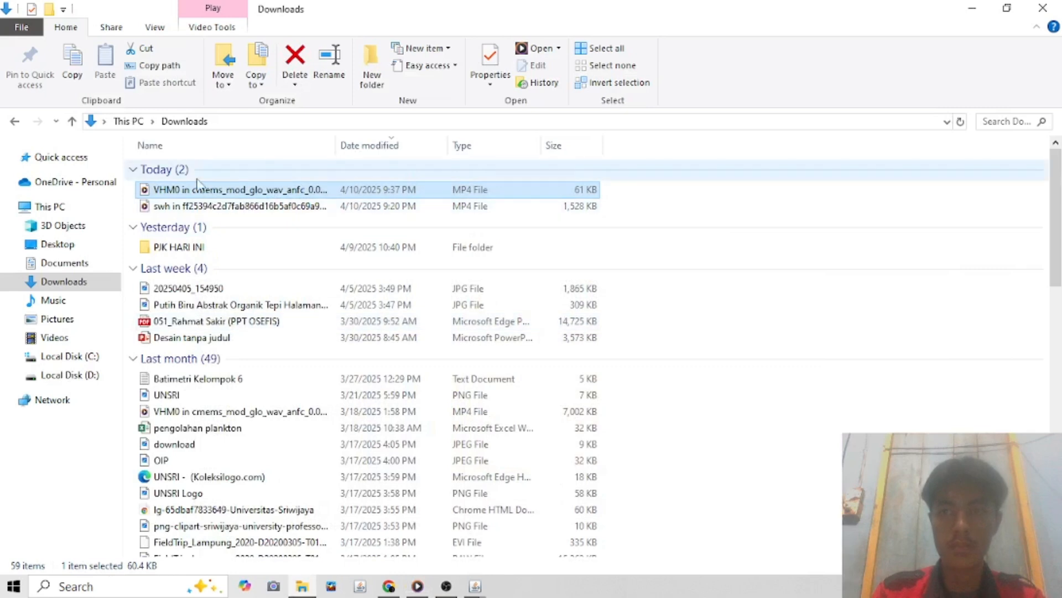
pyautogui.press('F2')
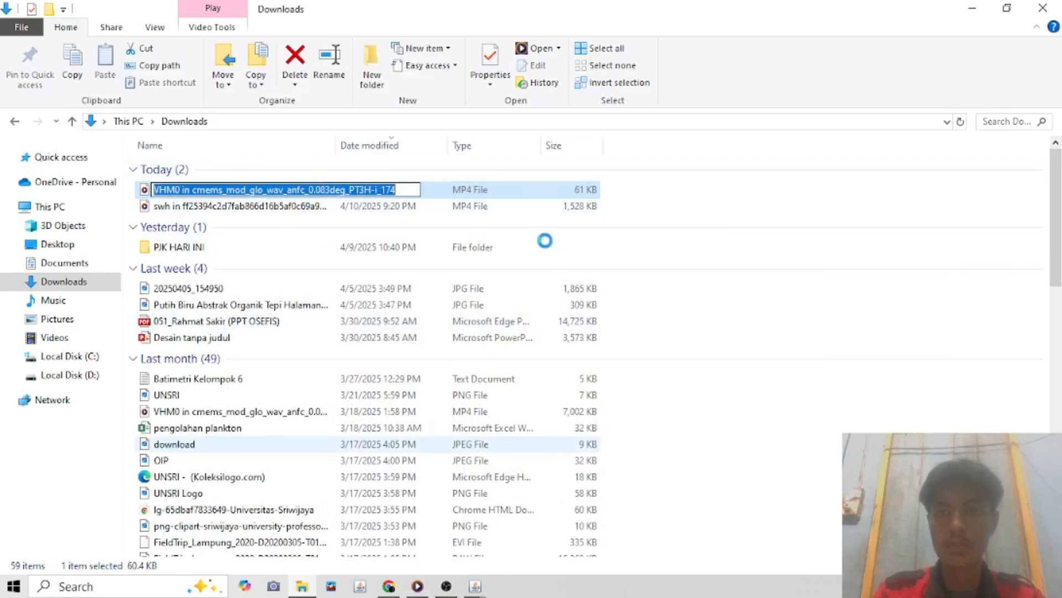
pyautogui.click(192, 190)
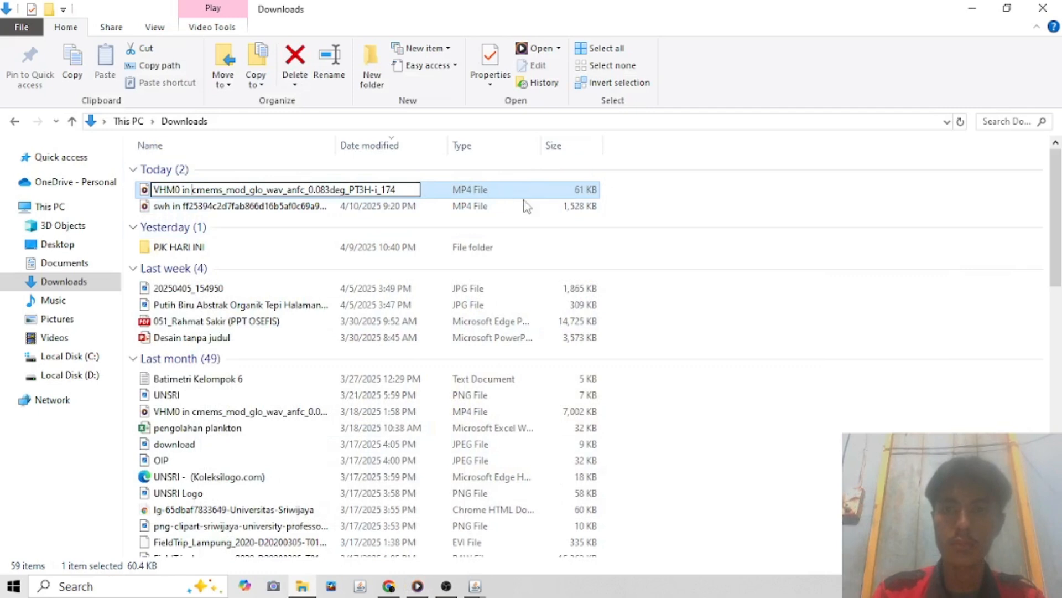
pyautogui.click(679, 233)
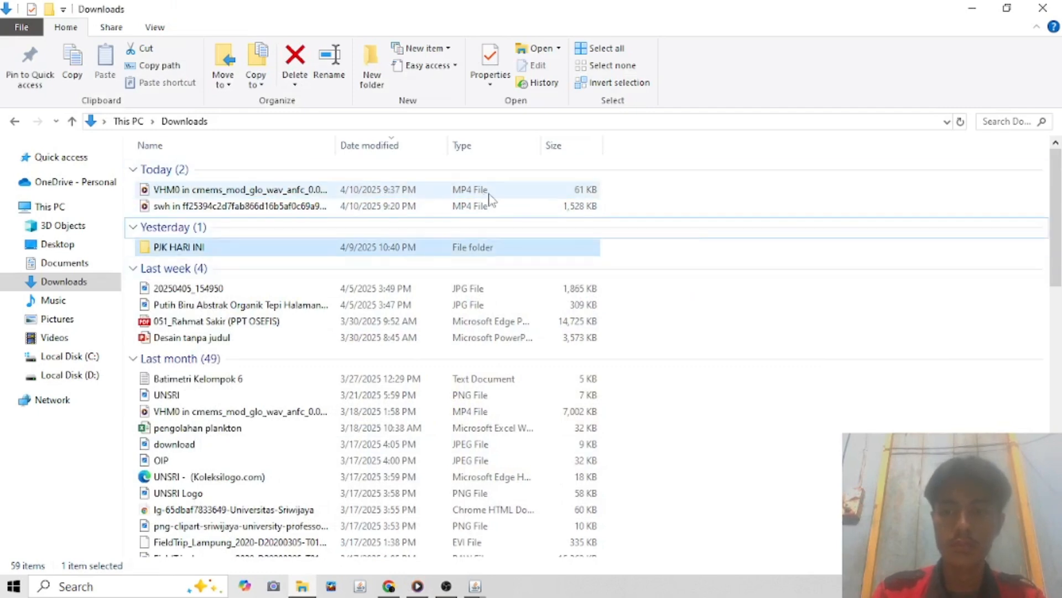
# Play the exported VHM0 MP4 animation in Media Player, and minimize the player and File Explorer
pyautogui.click(512, 195)
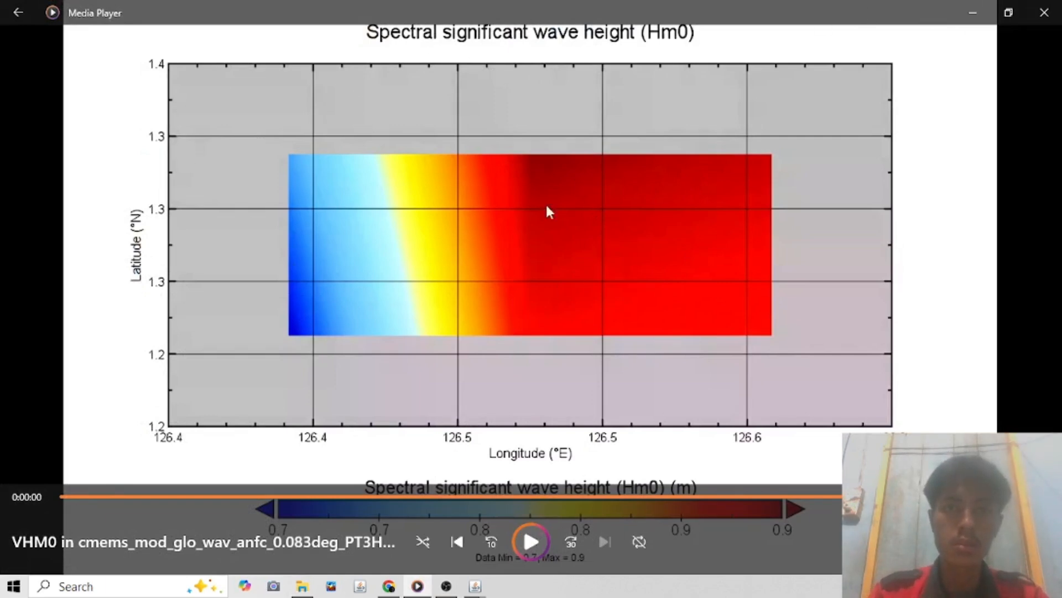
pyautogui.click(969, 15)
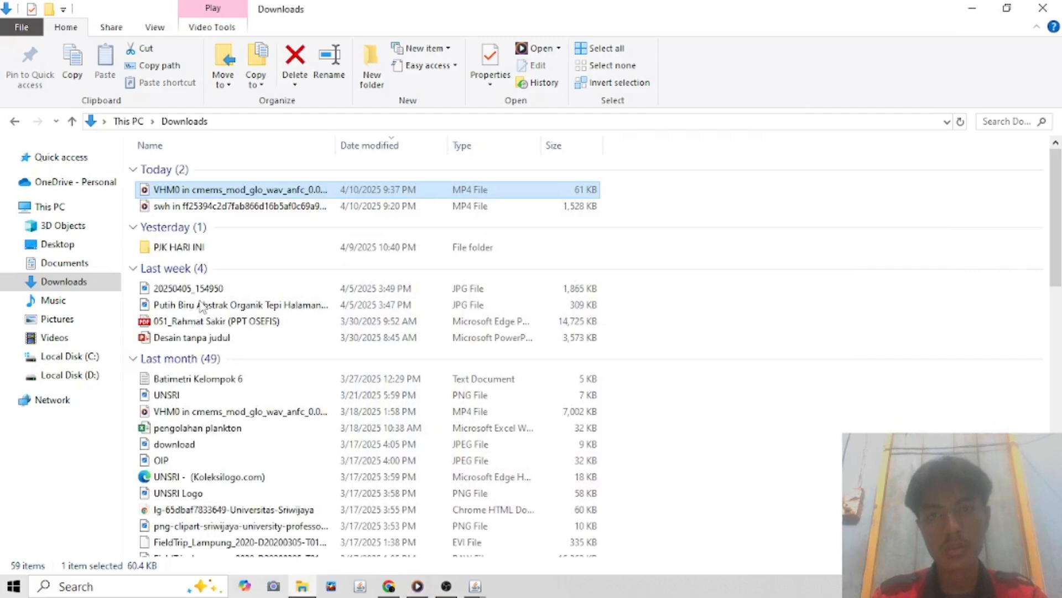
pyautogui.click(972, 7)
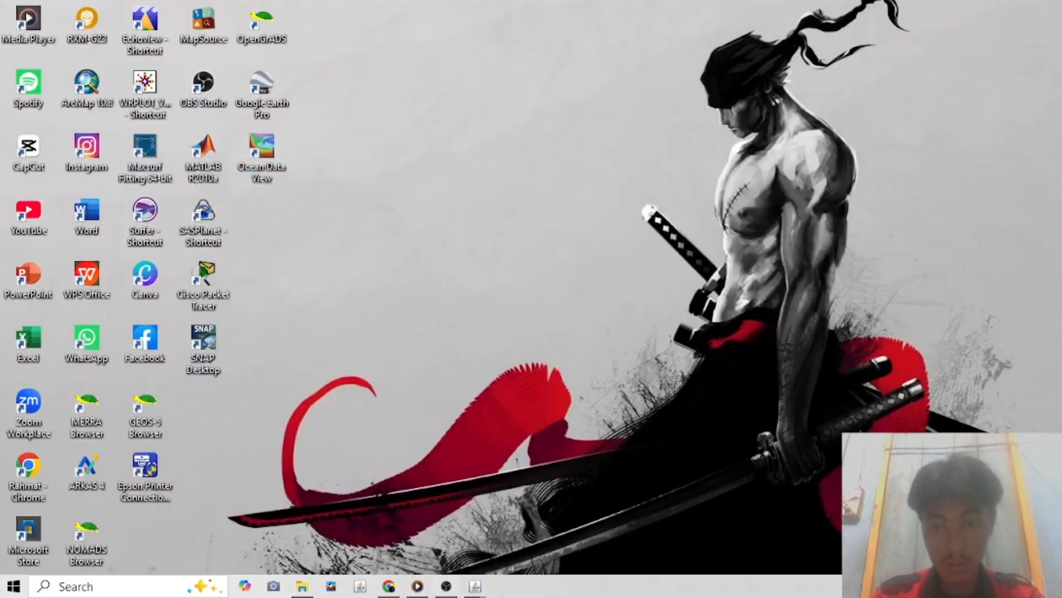
pyautogui.click(475, 586)
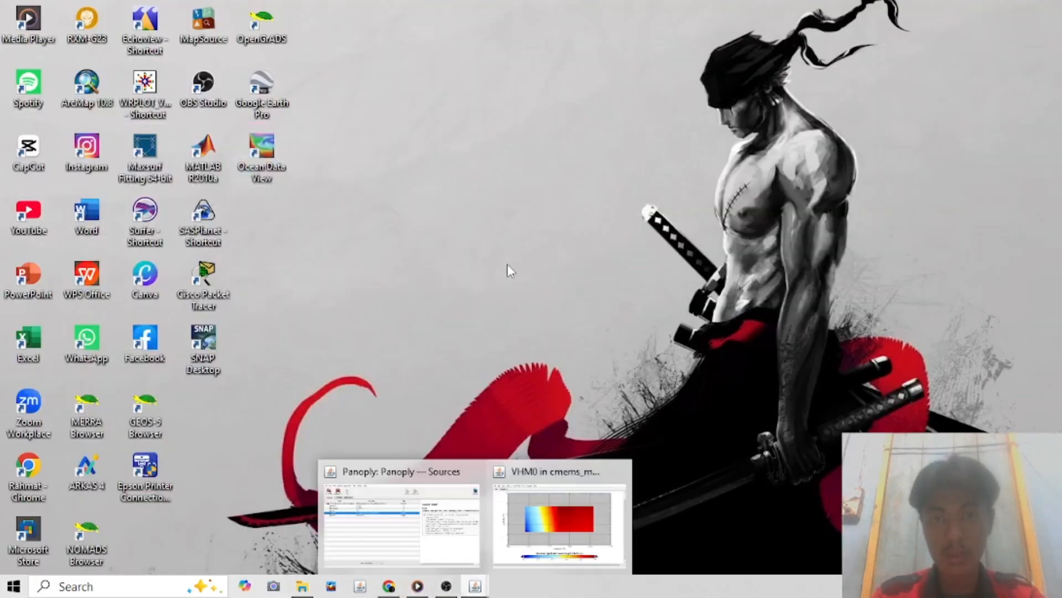
pyautogui.click(365, 529)
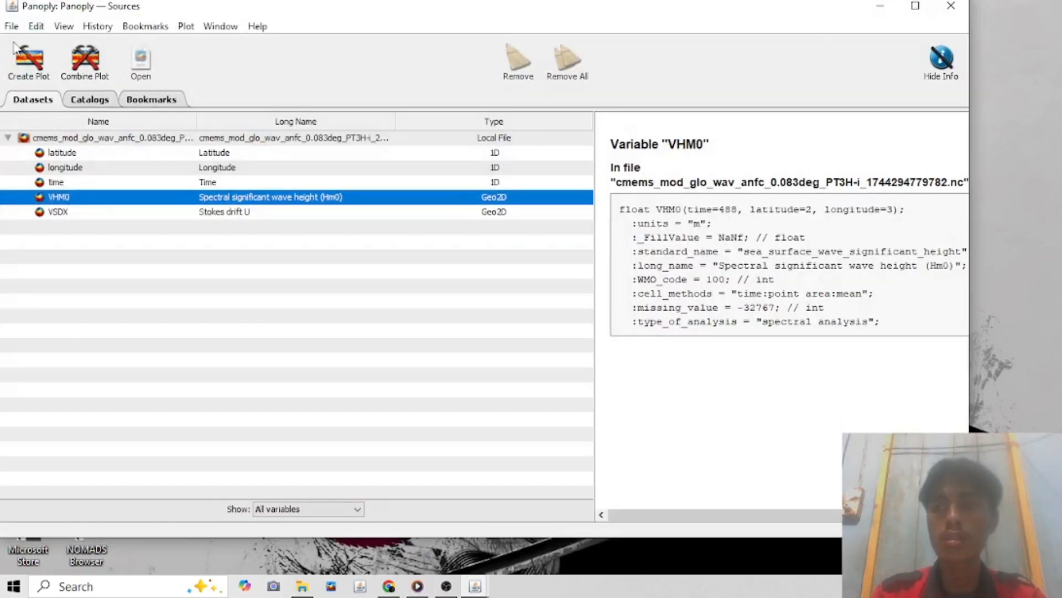
pyautogui.click(12, 26)
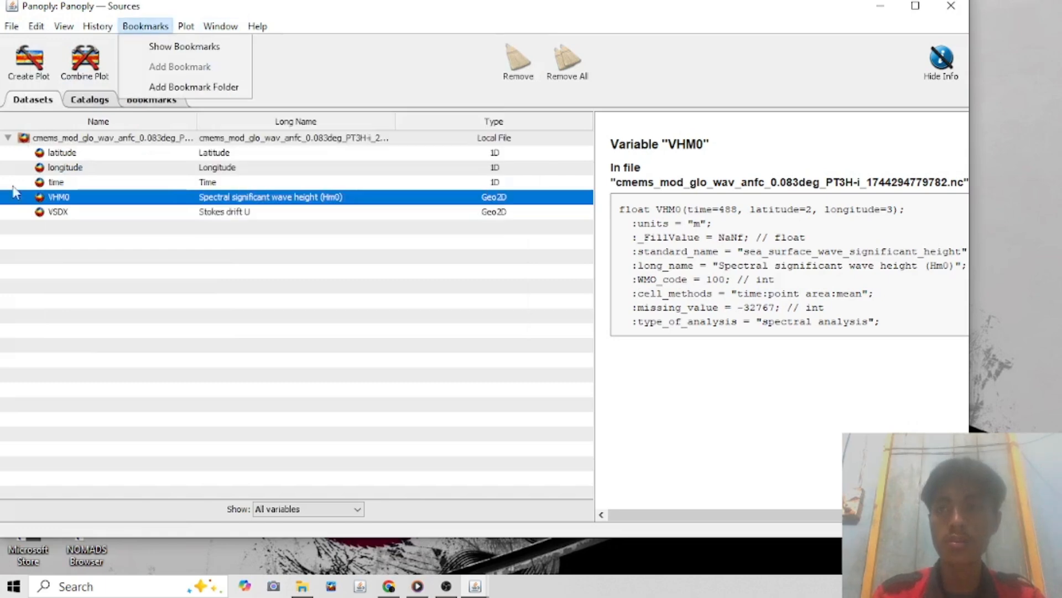
pyautogui.click(12, 27)
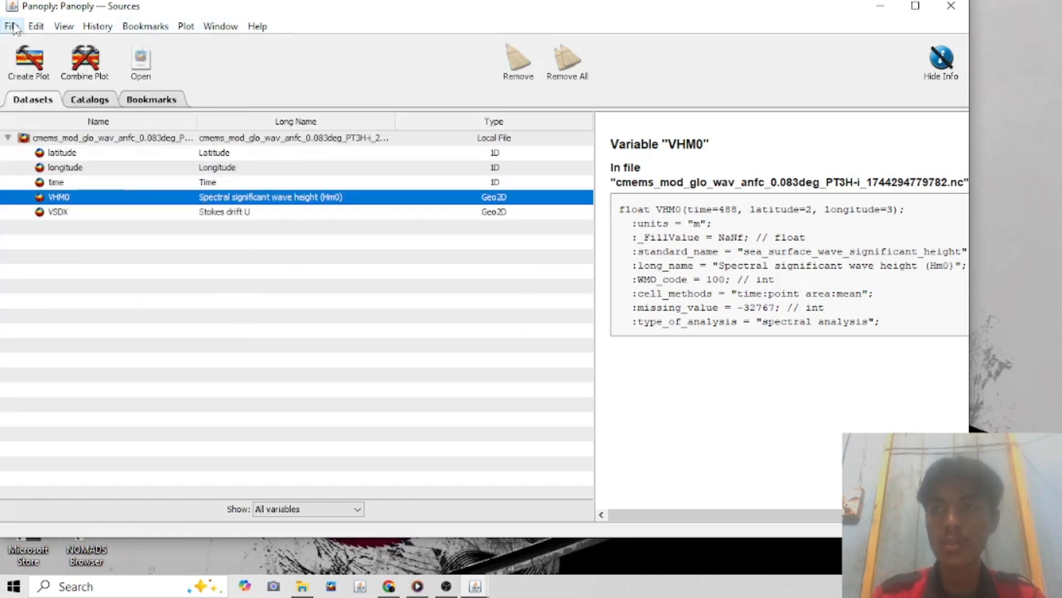
pyautogui.click(12, 27)
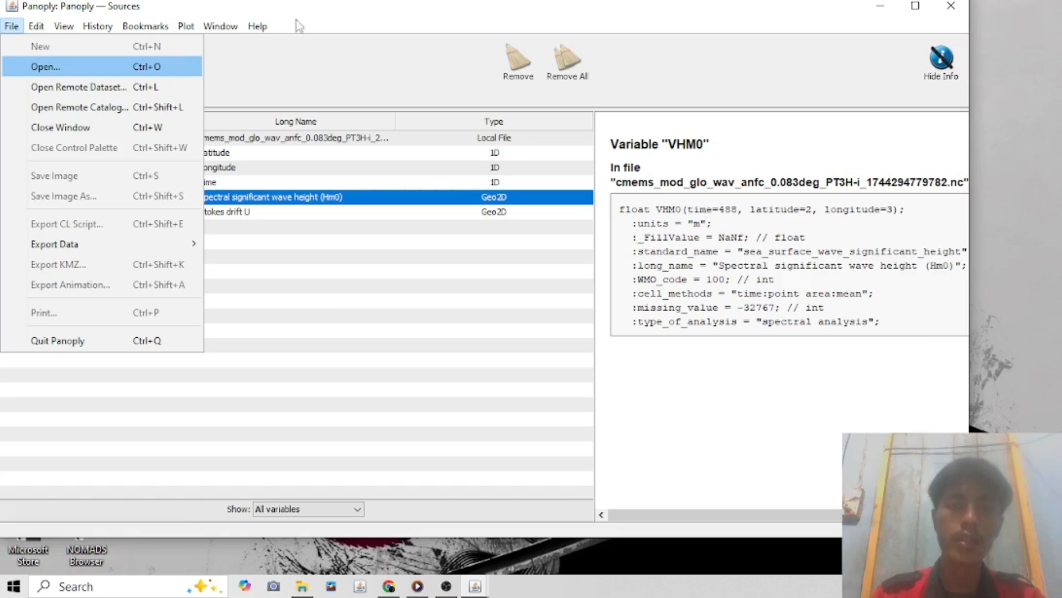
pyautogui.press('Return')
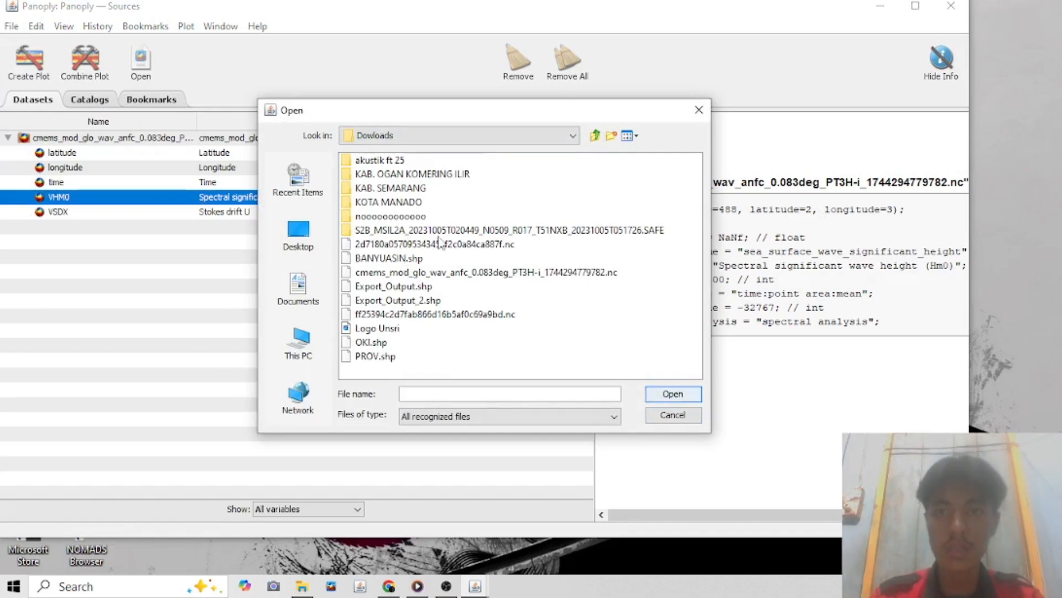
pyautogui.click(376, 246)
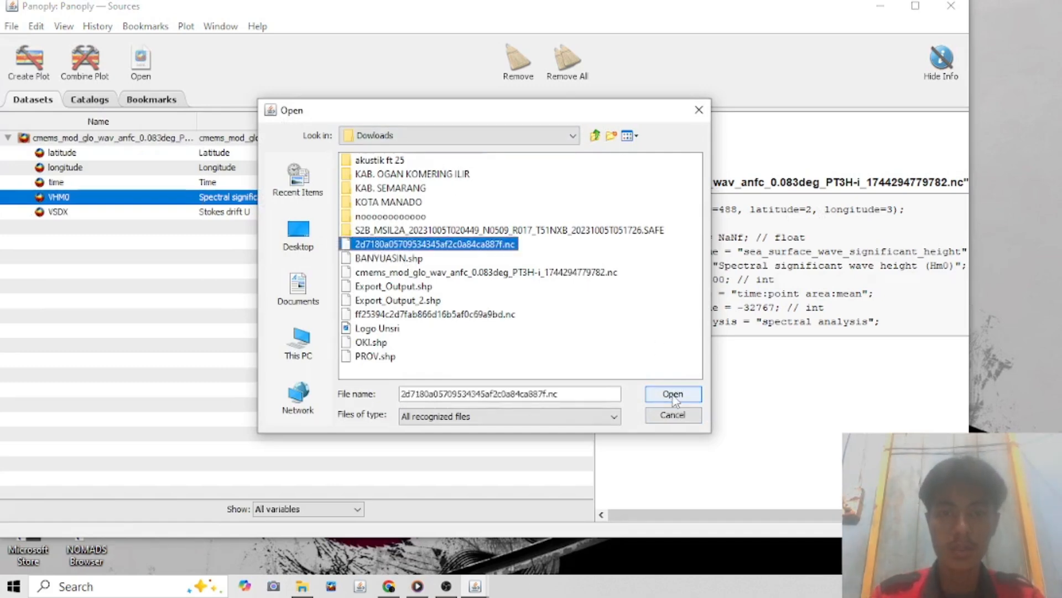
pyautogui.click(673, 394)
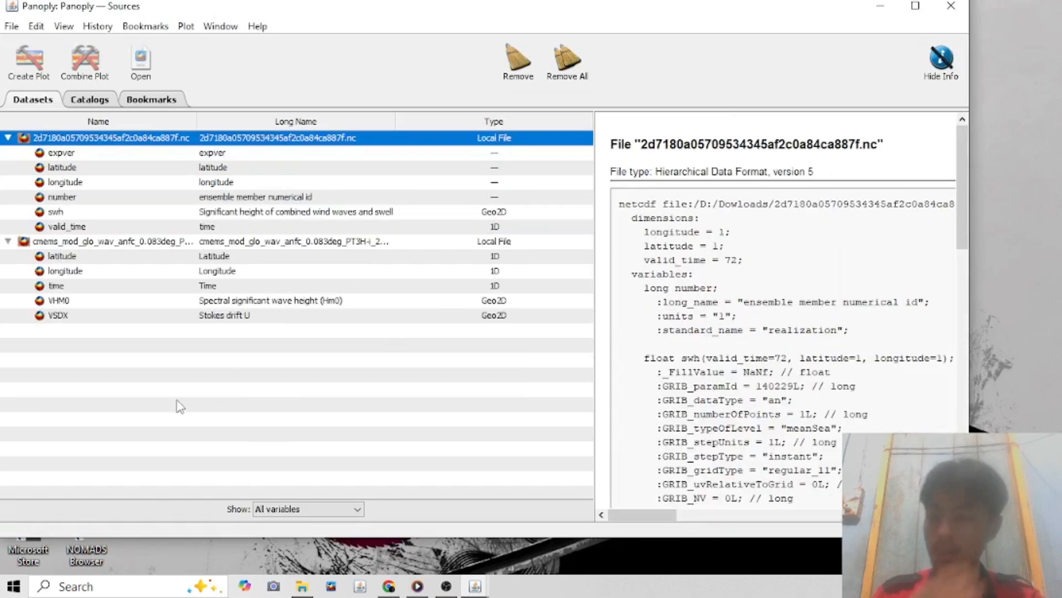
pyautogui.click(56, 301)
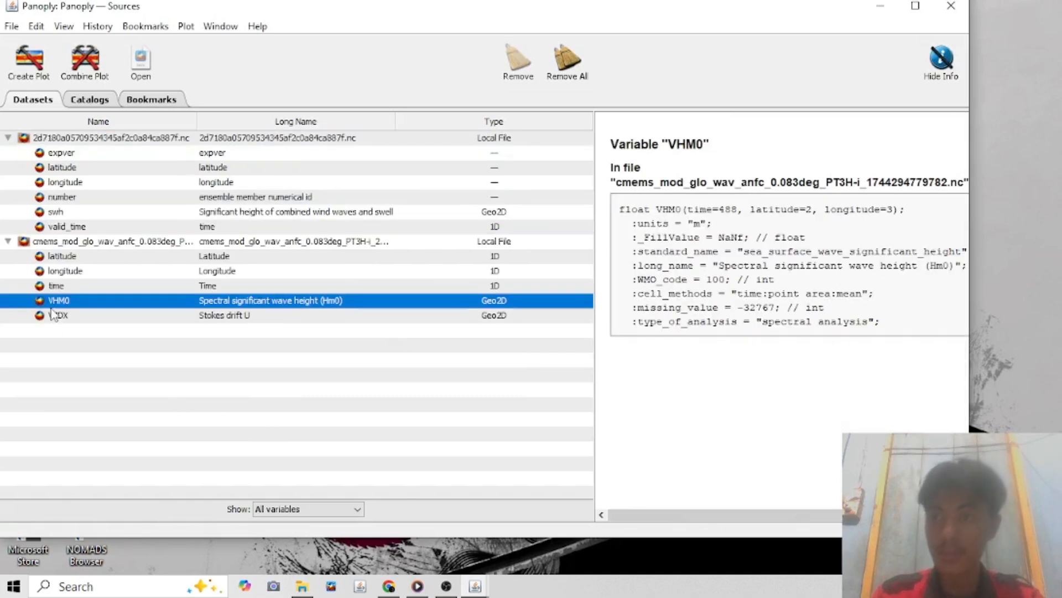
pyautogui.click(56, 213)
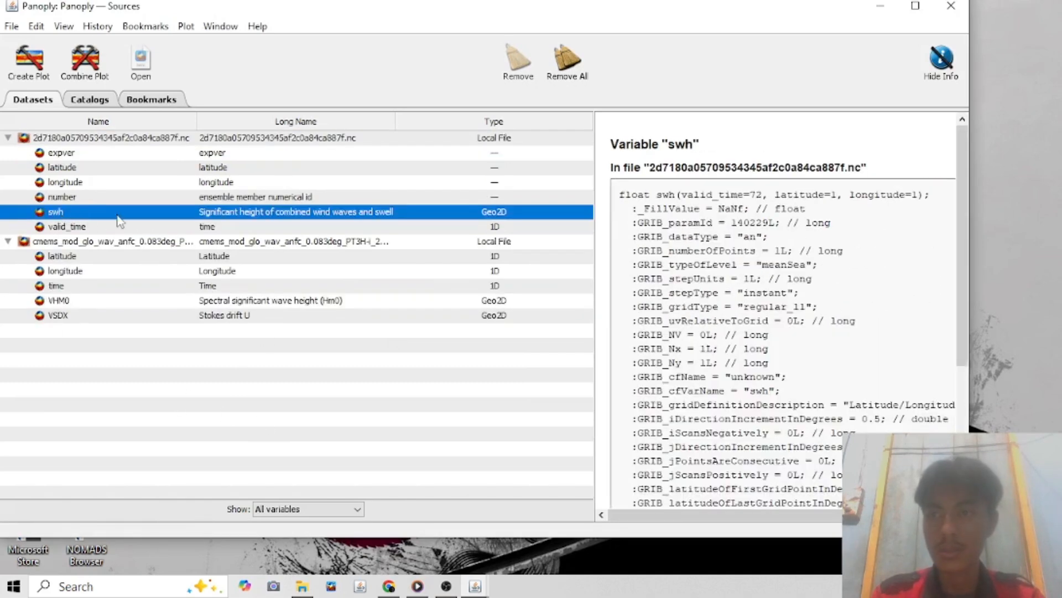
pyautogui.rightClick(57, 213)
pyautogui.click(173, 218)
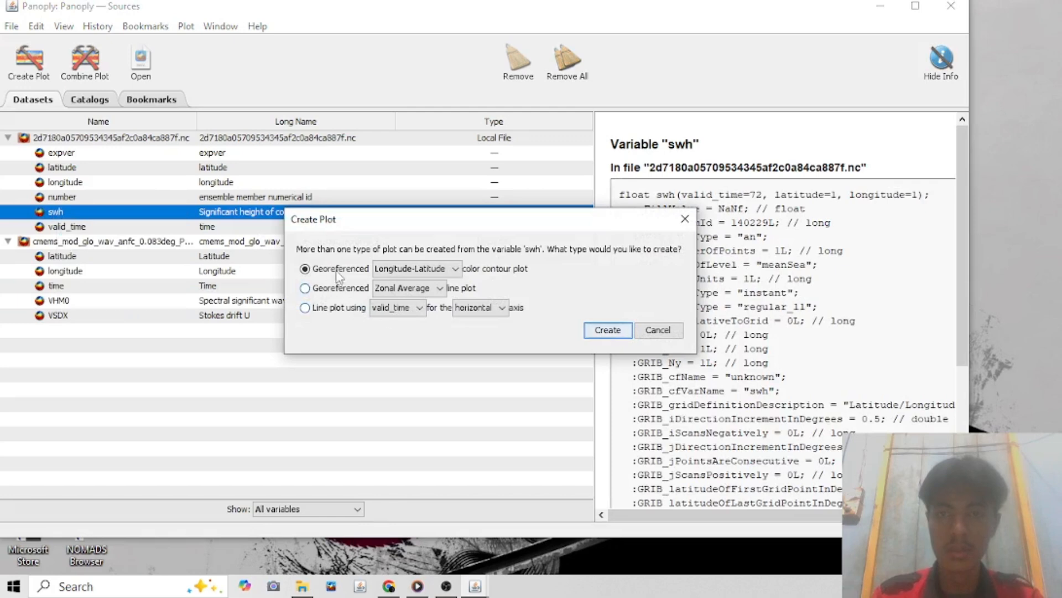
pyautogui.click(685, 221)
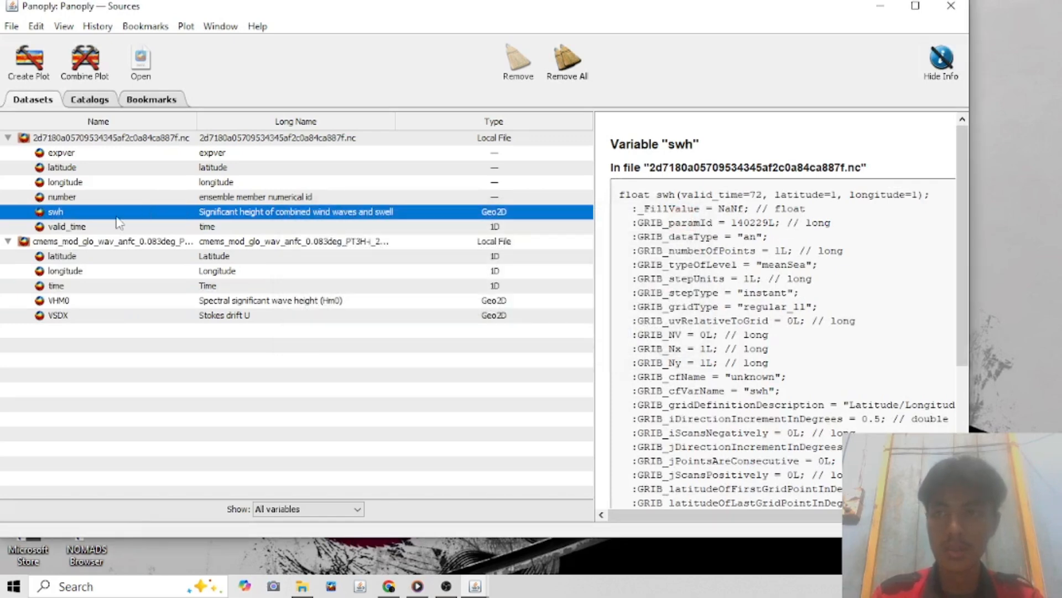
pyautogui.doubleClick(123, 216)
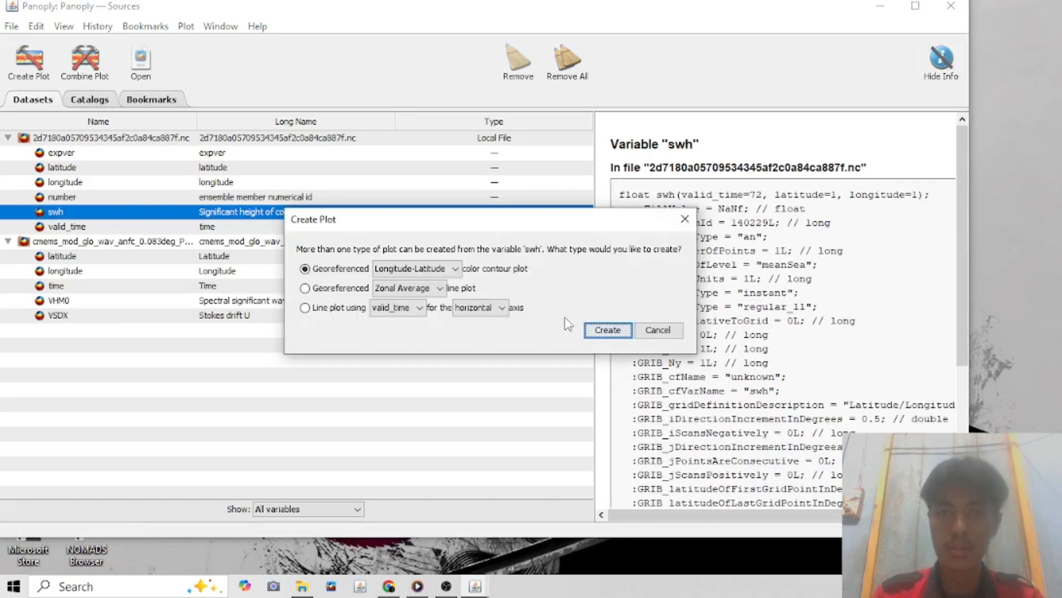
pyautogui.click(606, 330)
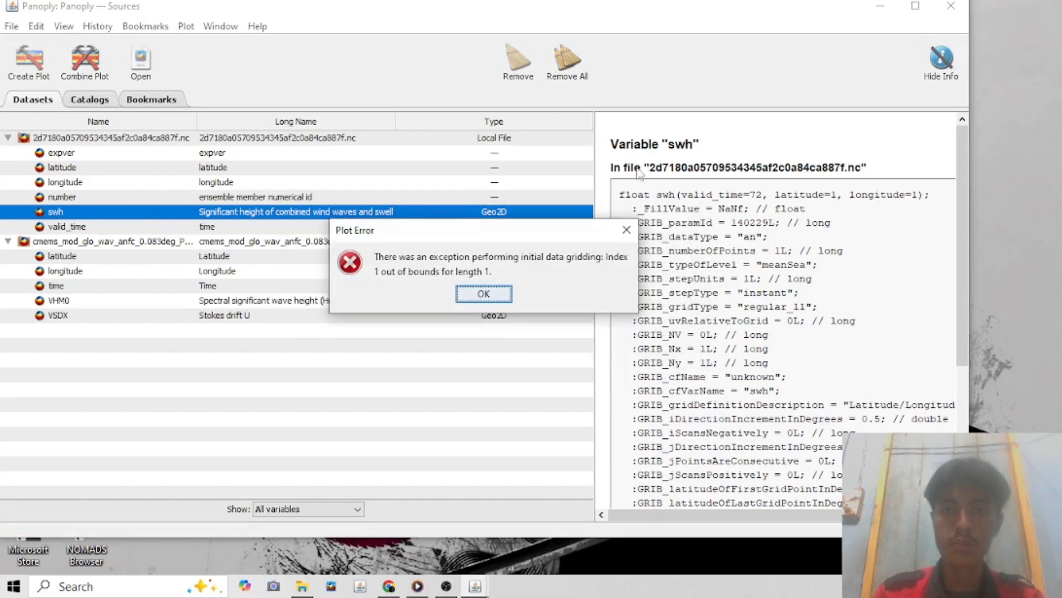
pyautogui.click(510, 291)
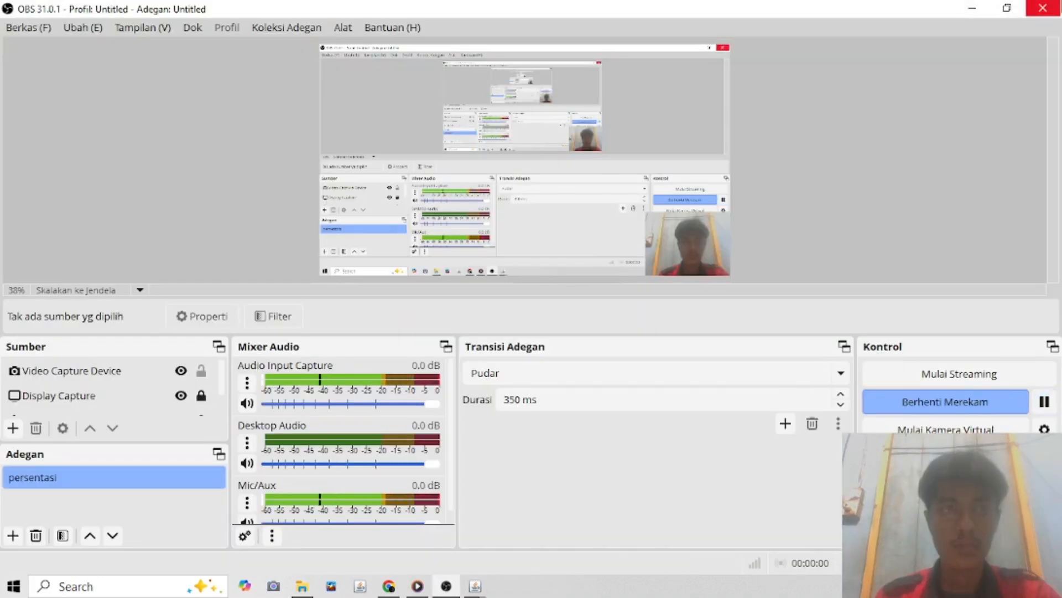
pyautogui.click(972, 8)
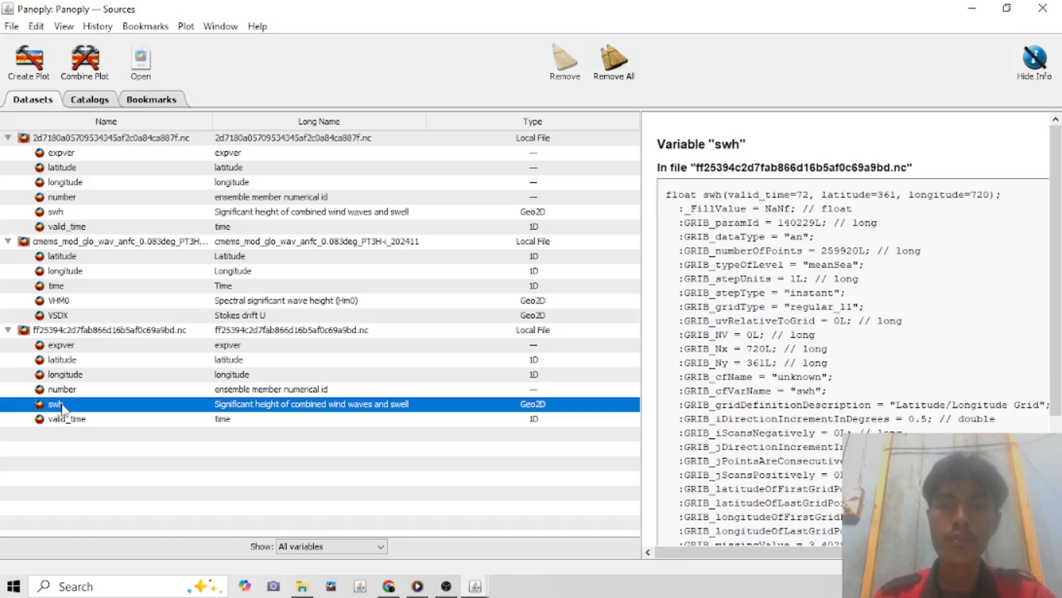
pyautogui.rightClick(522, 403)
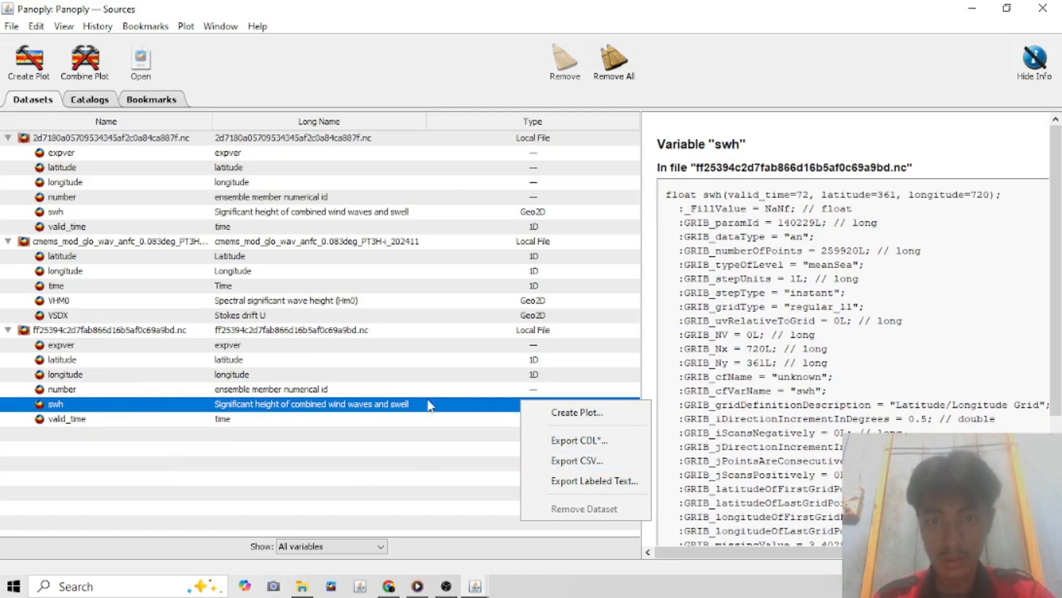
pyautogui.click(567, 423)
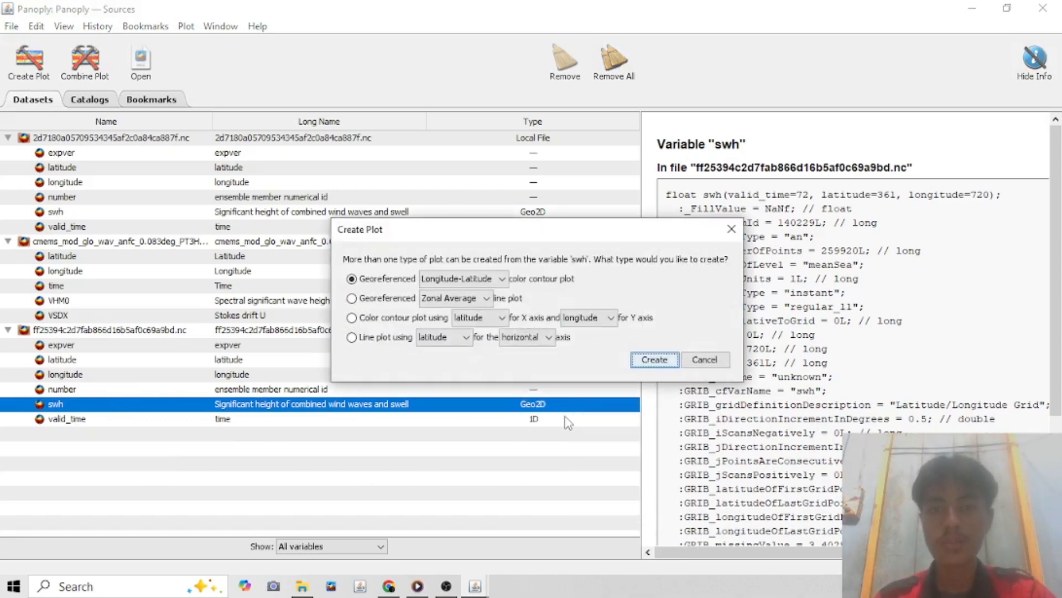
pyautogui.click(352, 318)
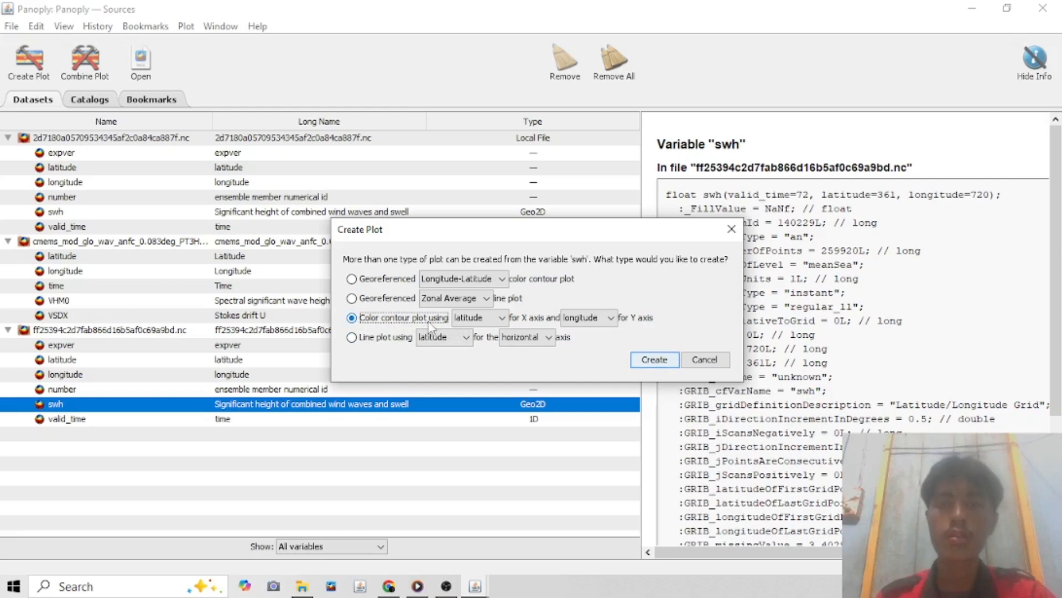
pyautogui.click(500, 321)
pyautogui.click(499, 328)
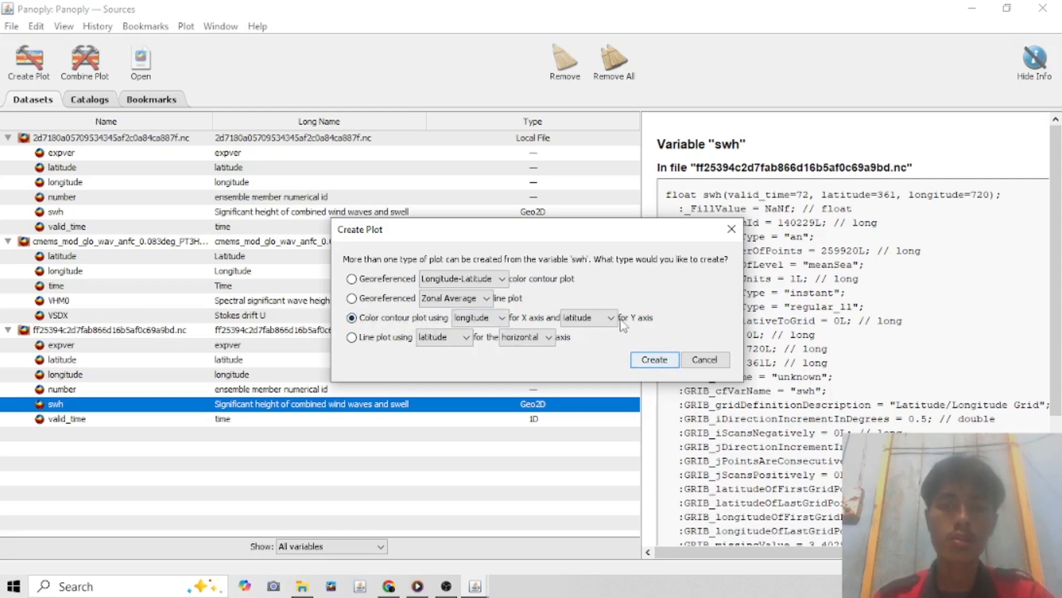
pyautogui.click(732, 229)
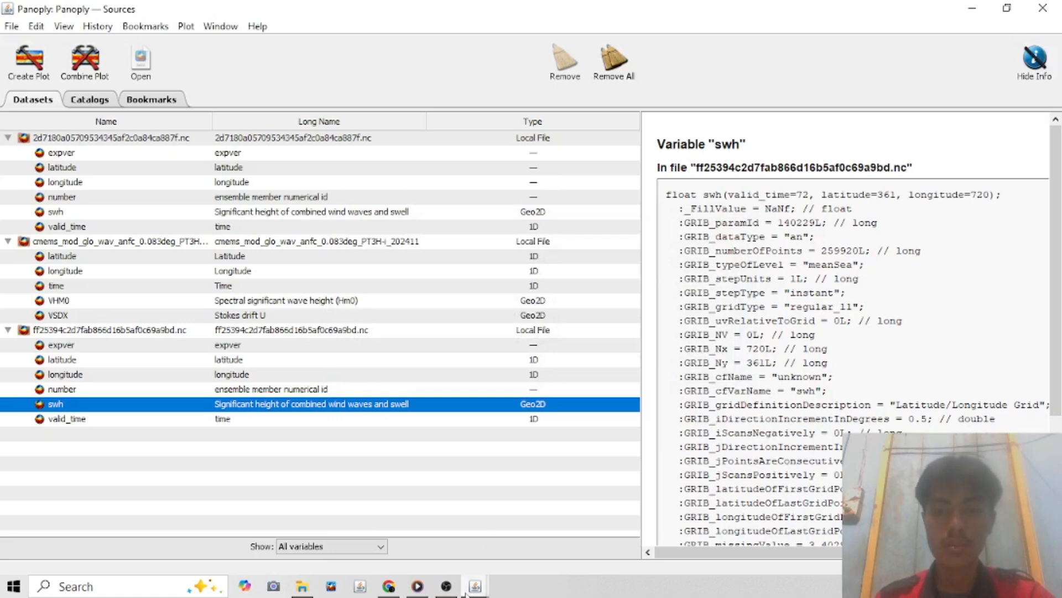
# Bring up the existing swh plot of ff25394c2d7fab866d16b5af0c69a9bd and reposition its window and Plot Controls to view the map and color scale
pyautogui.moveTo(475, 588)
pyautogui.click(553, 520)
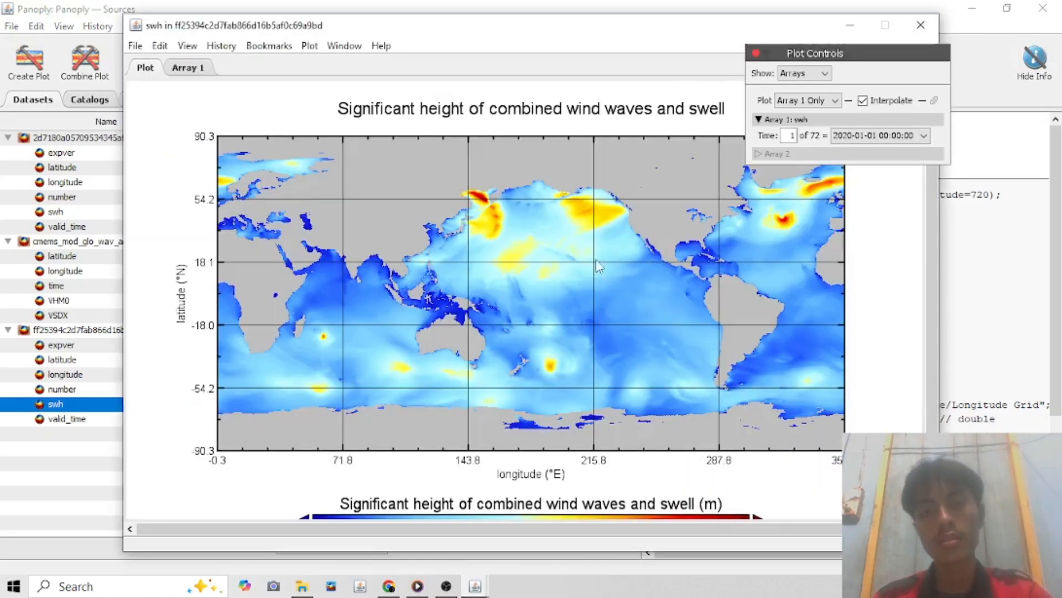
pyautogui.moveTo(868, 56); pyautogui.dragTo(901, 138)
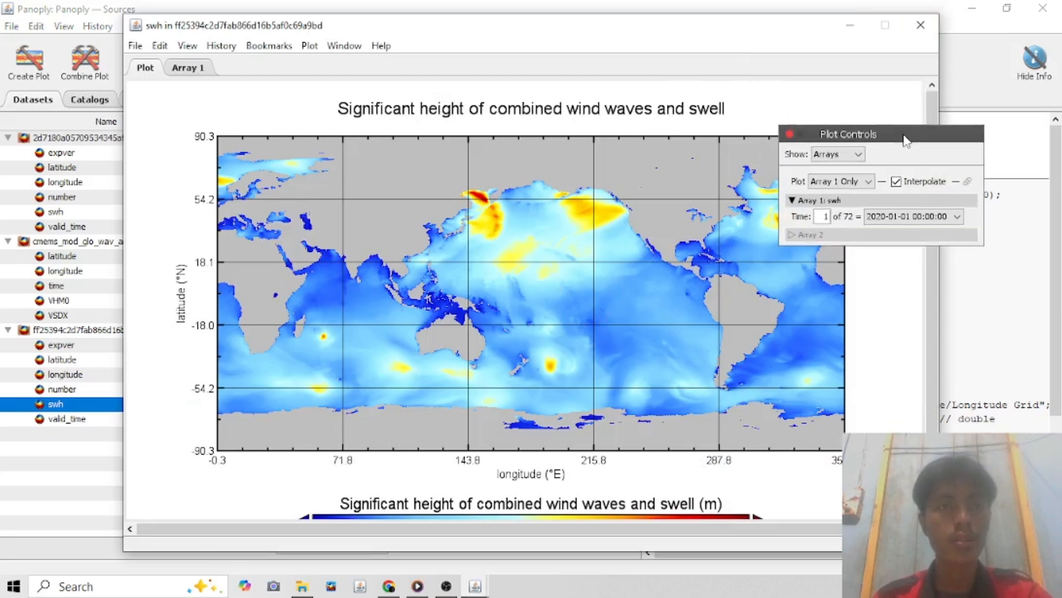
pyautogui.moveTo(754, 30); pyautogui.dragTo(751, 18)
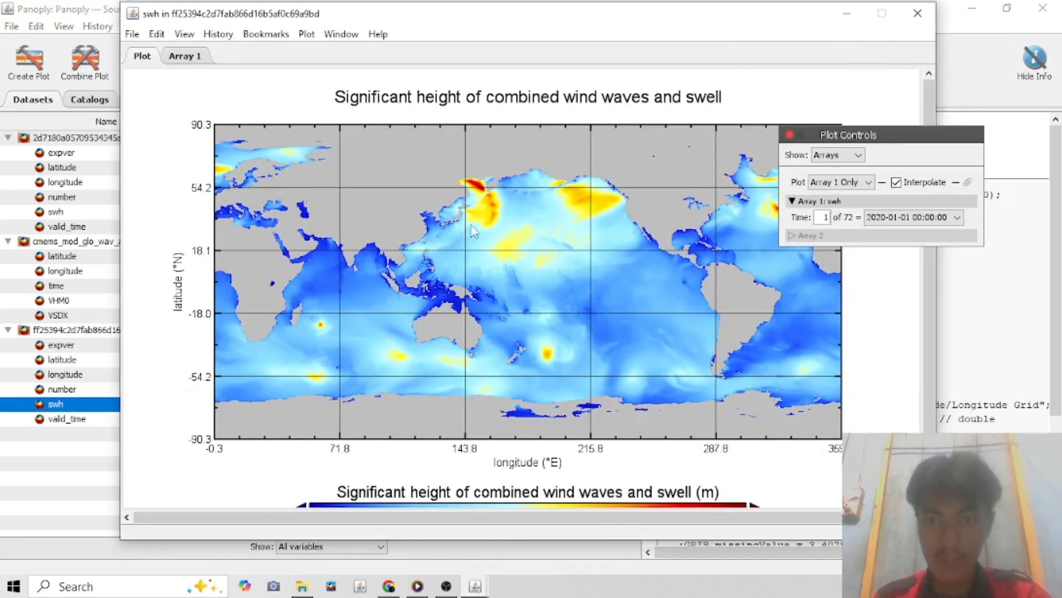
pyautogui.scroll(-2, 510, 331)
pyautogui.scroll(-2, 534, 363)
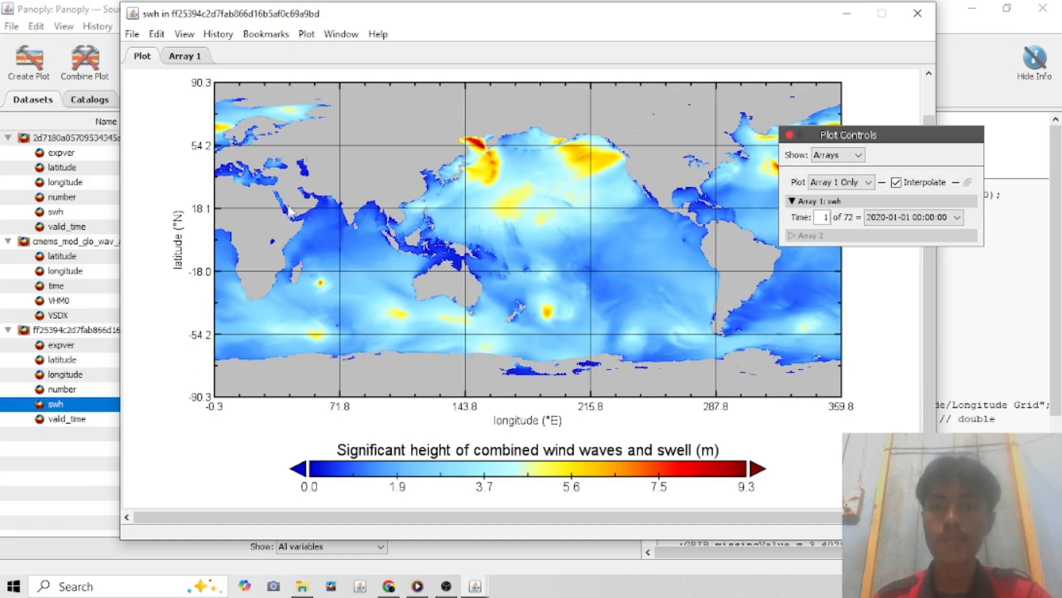
pyautogui.click(132, 34)
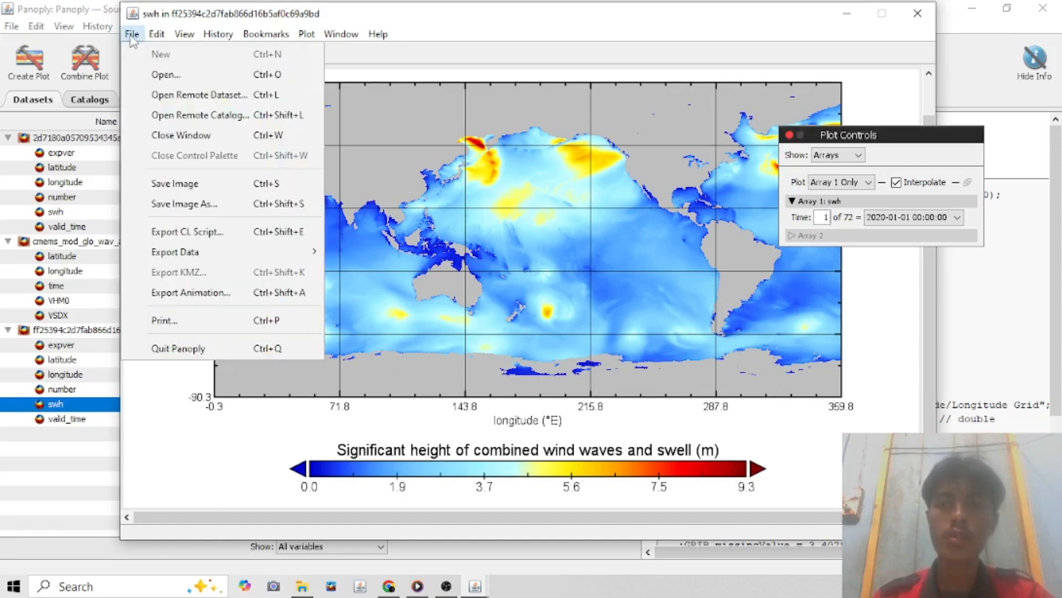
pyautogui.click(189, 293)
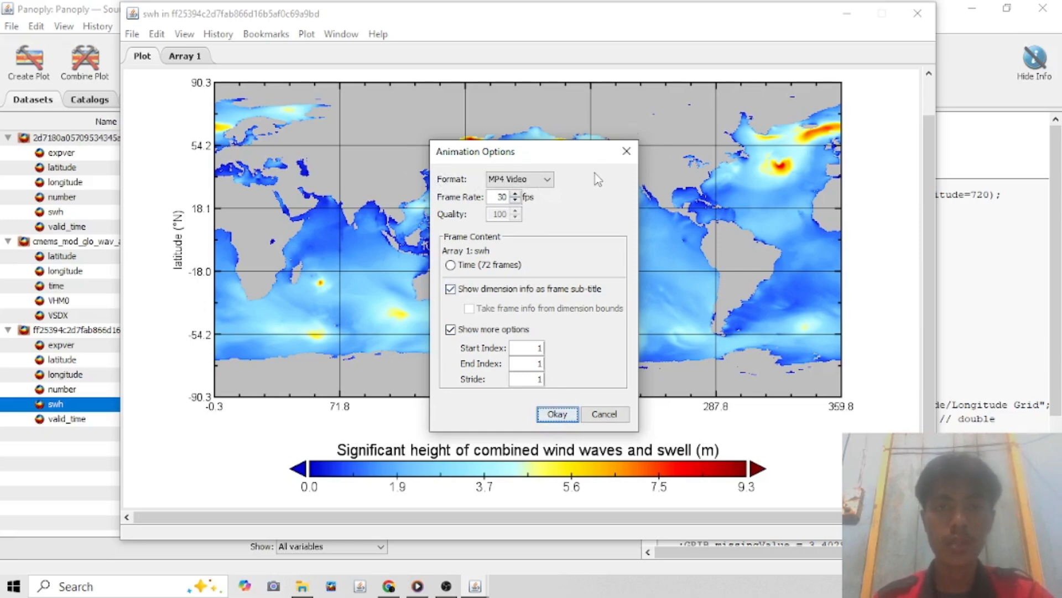
pyautogui.click(626, 151)
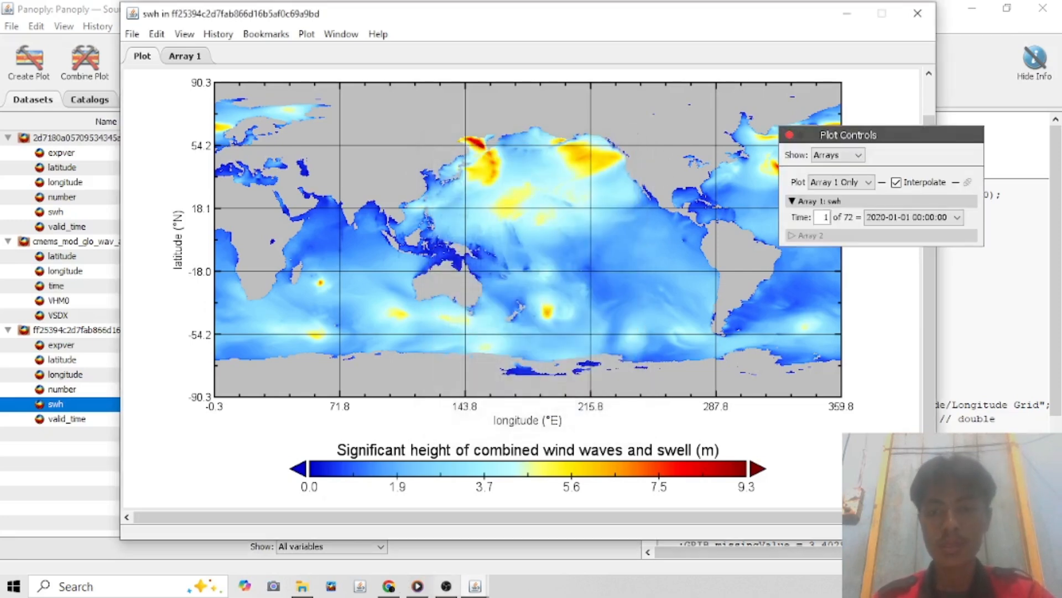
# Close the VHM0 animation in Media Player and open the exported swh in ff25394c2d7fab866d16b5af0c69a9bd animation from File Explorer
pyautogui.click(417, 586)
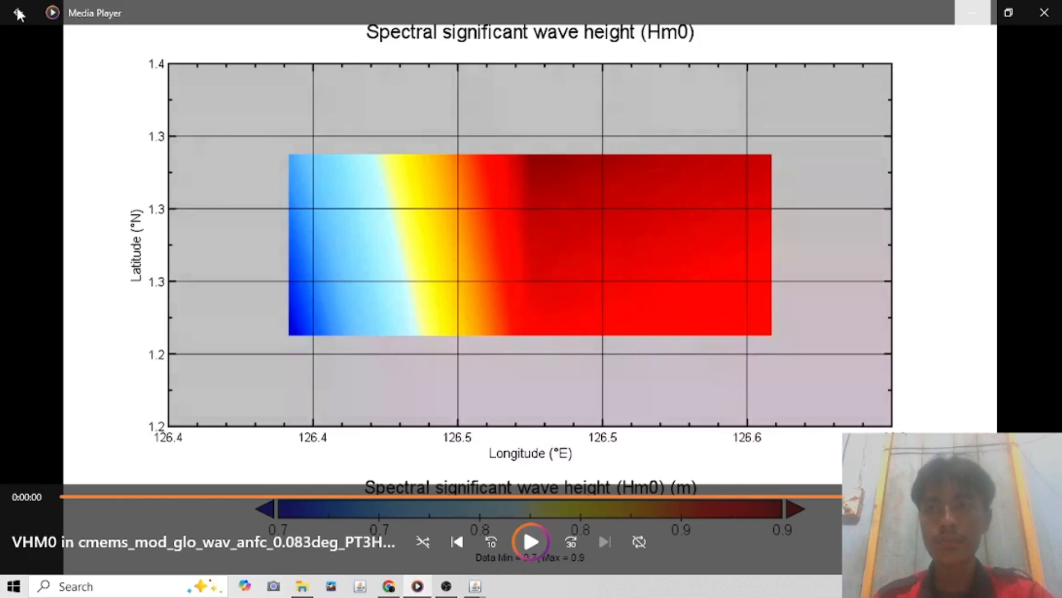
pyautogui.click(1045, 13)
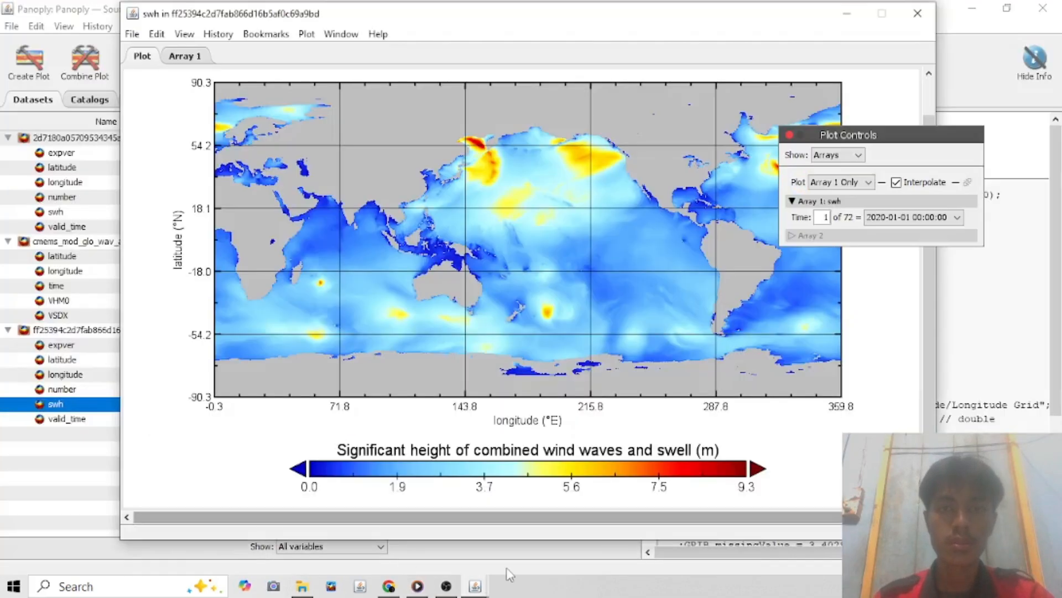
pyautogui.click(302, 585)
pyautogui.doubleClick(202, 207)
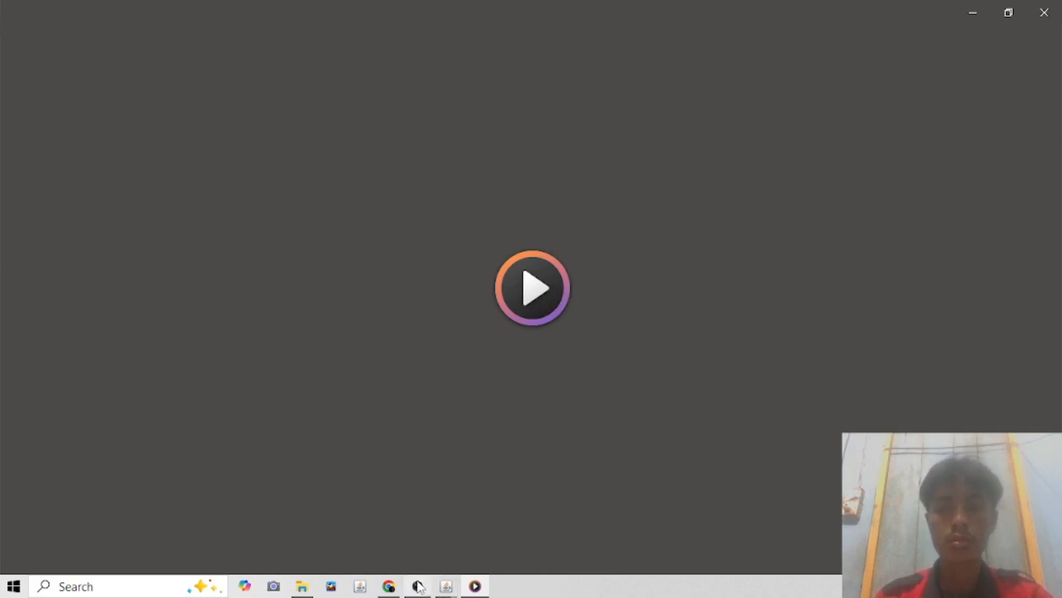
pyautogui.moveTo(419, 590)
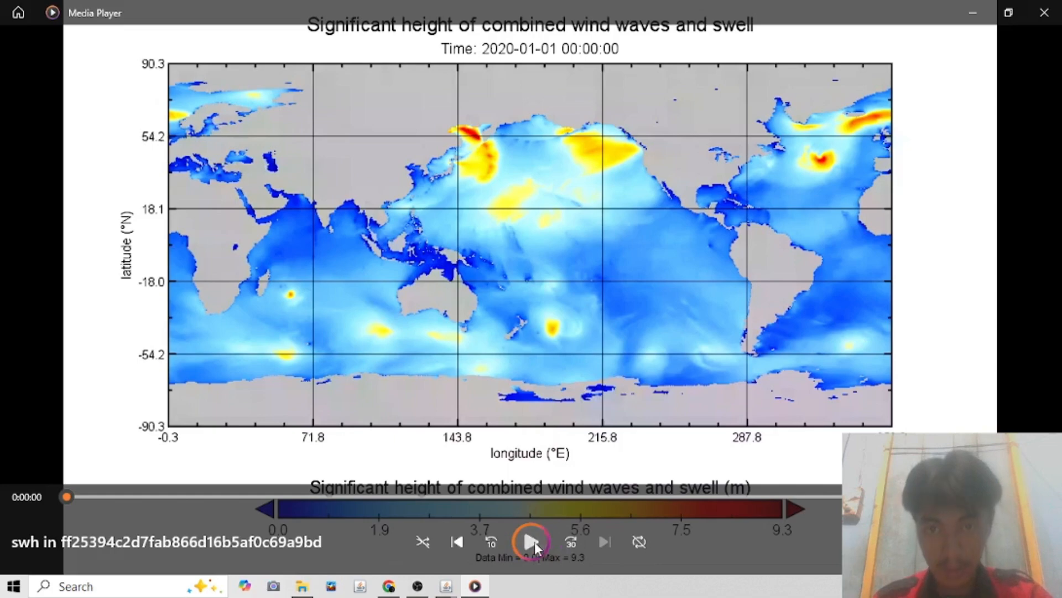
# Play the exported swh animation several times in Media Player to examine the global wave heights, and switch to OBS
pyautogui.click(532, 542)
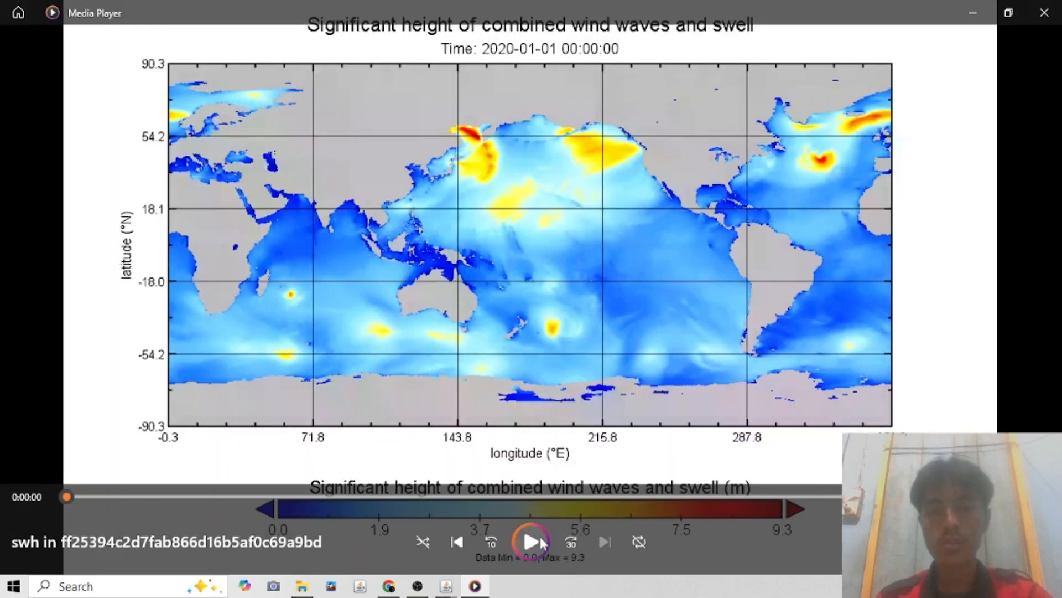
pyautogui.click(541, 543)
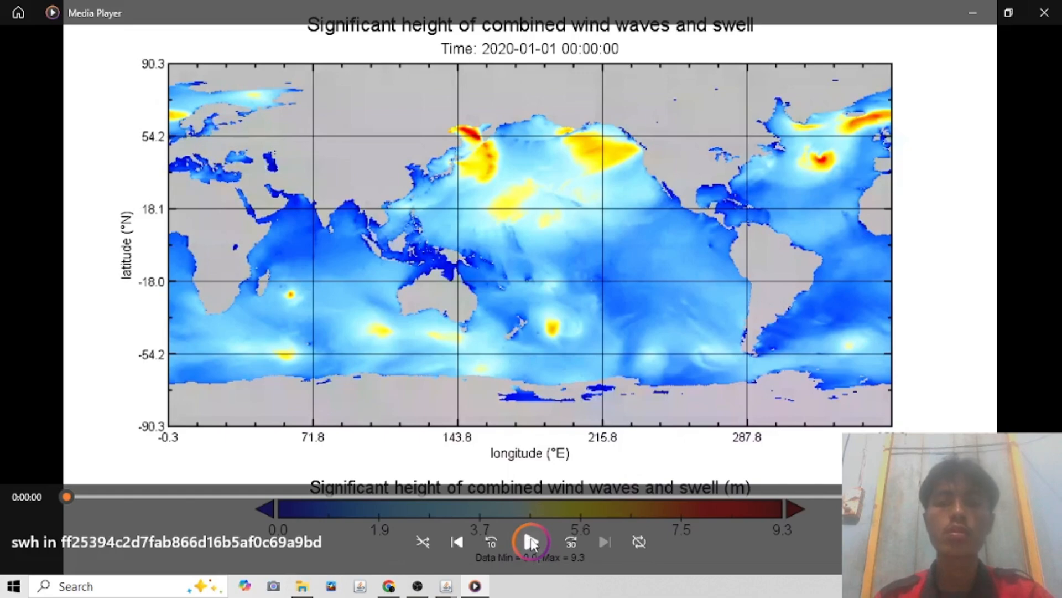
pyautogui.click(531, 542)
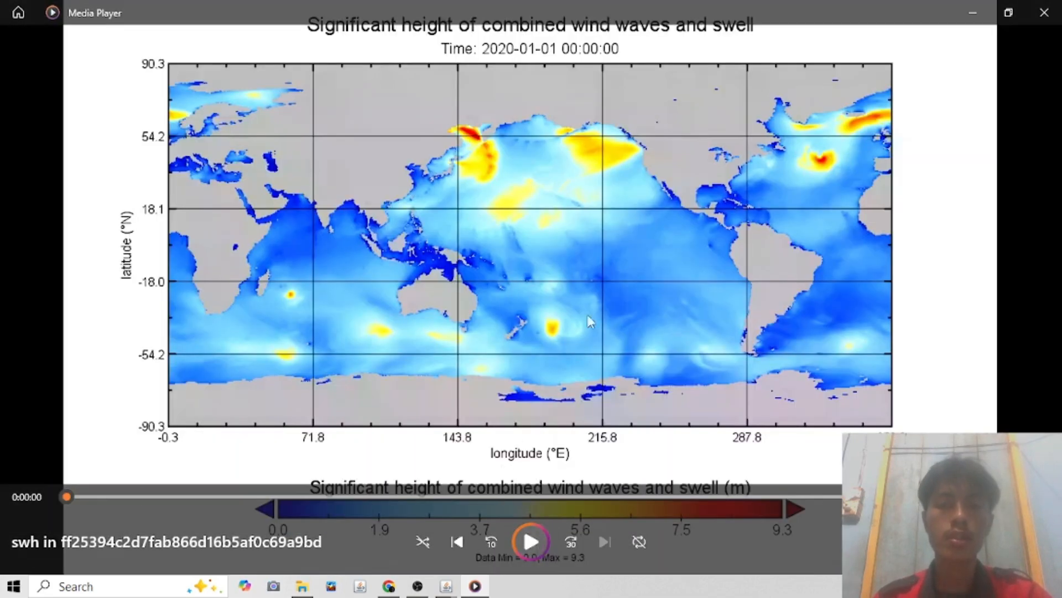
pyautogui.click(531, 542)
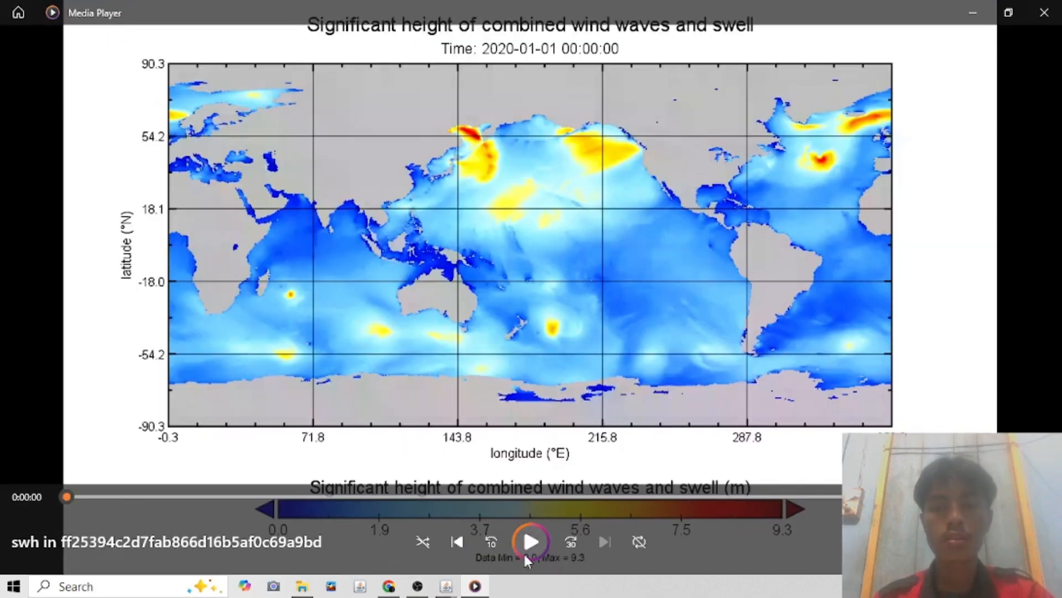
pyautogui.click(528, 549)
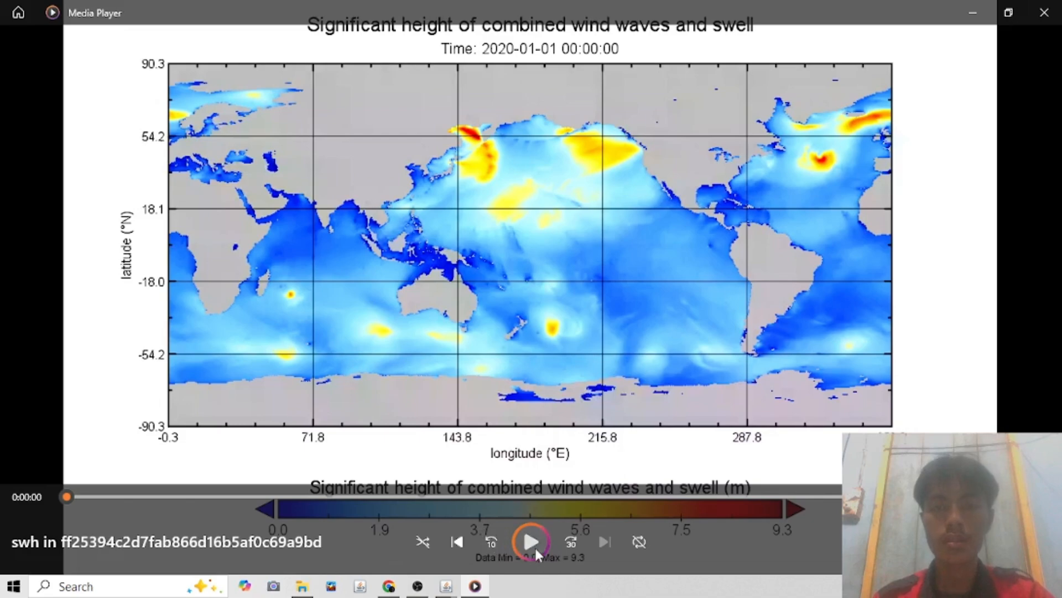
pyautogui.click(534, 546)
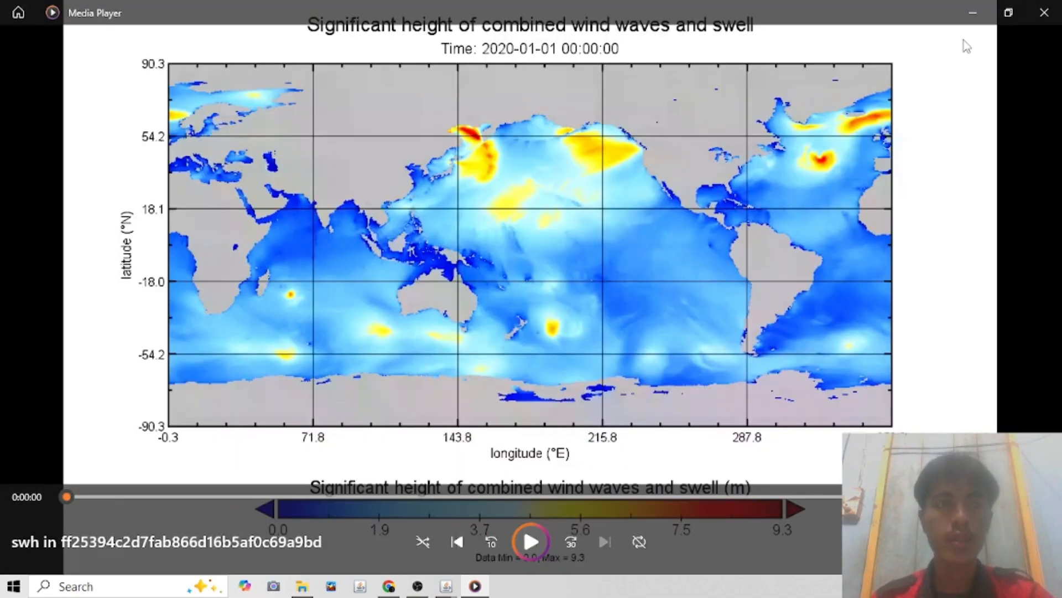
pyautogui.click(418, 586)
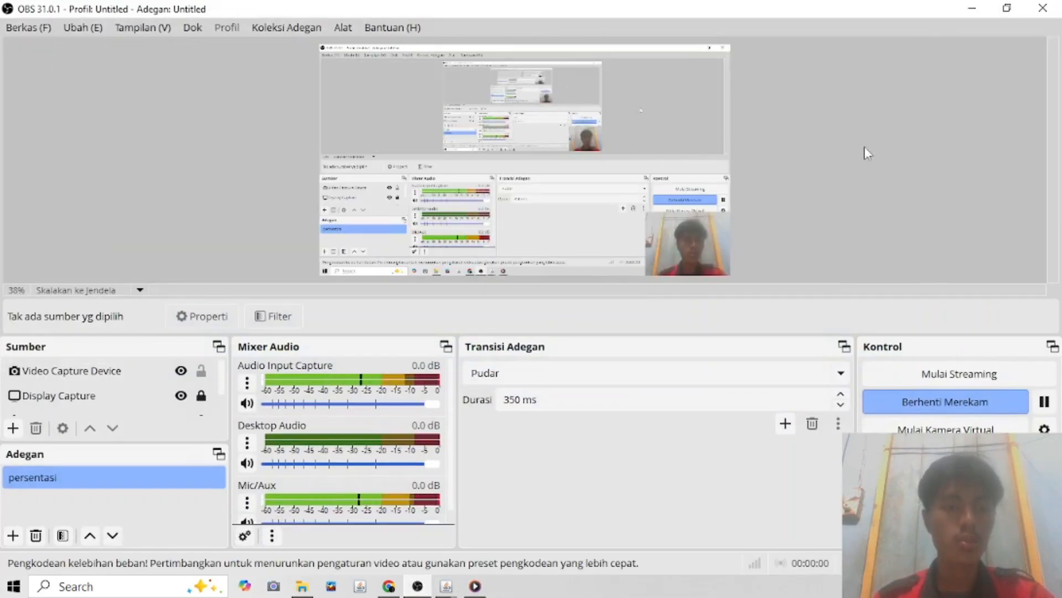